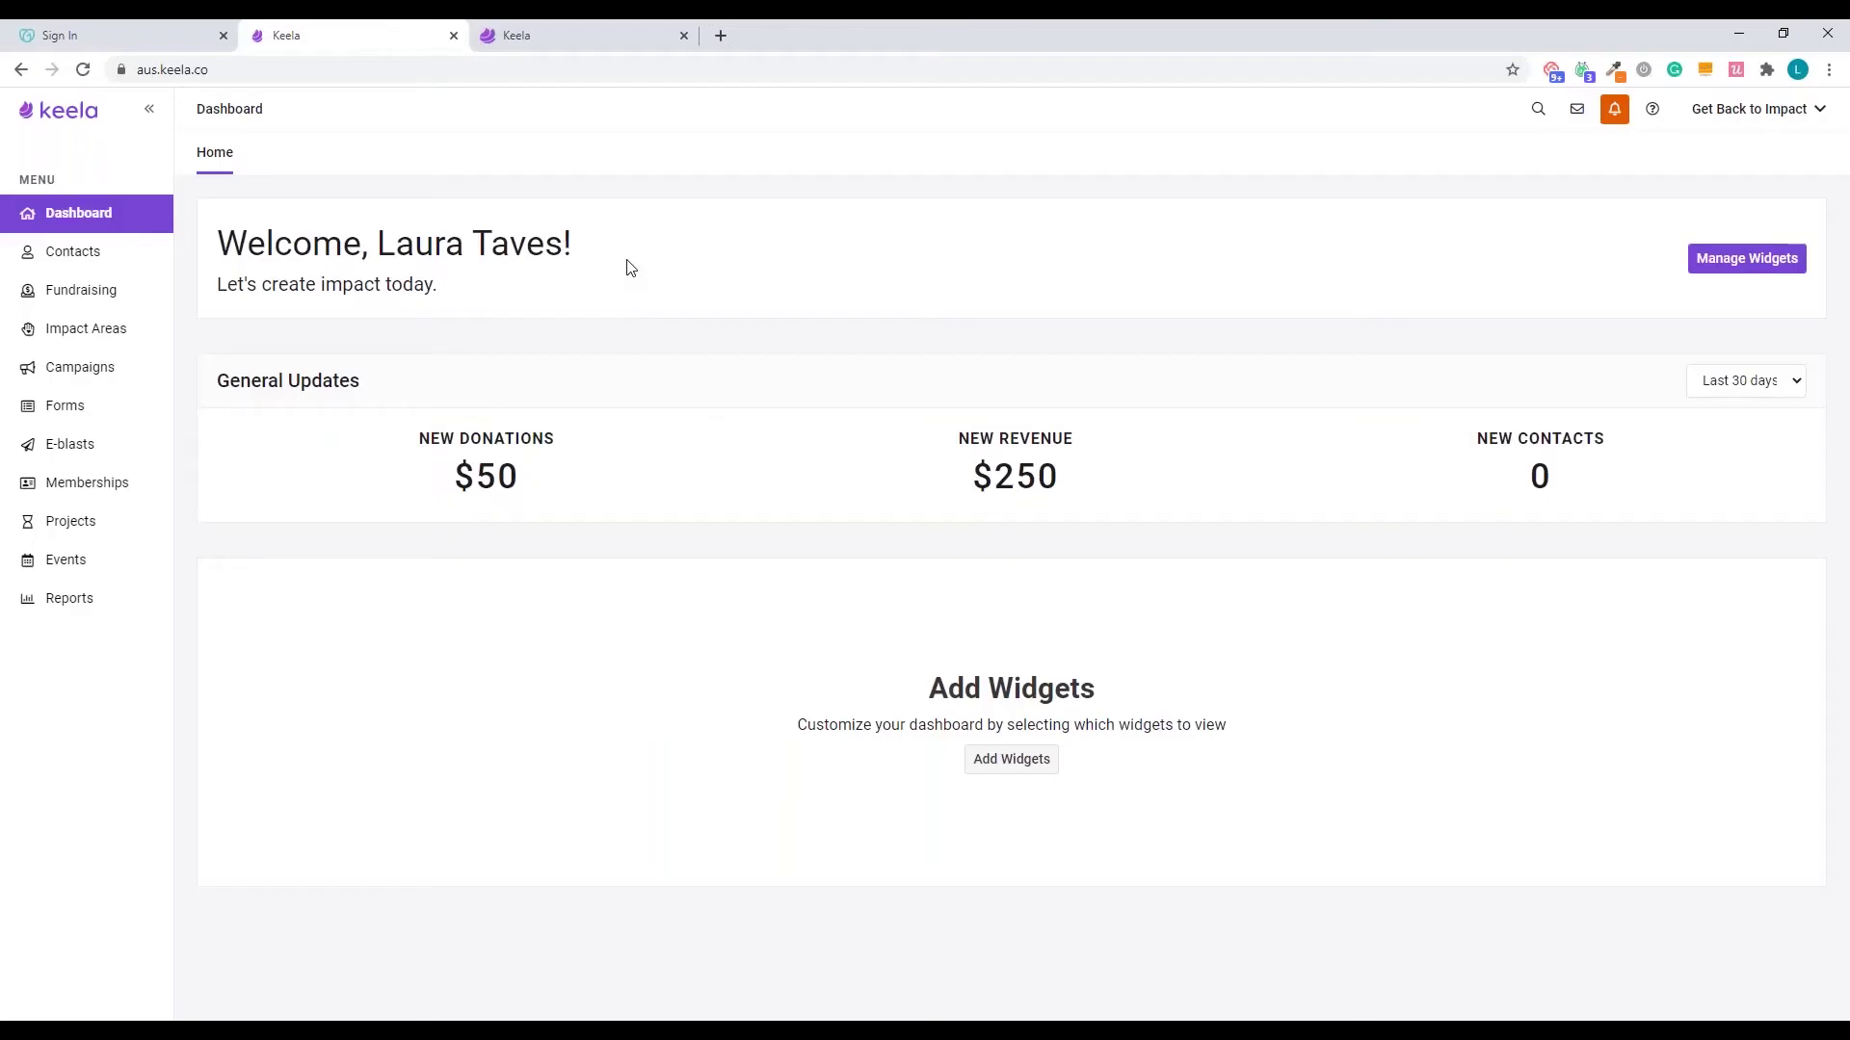
- Connect SendGrid under Organization Settings > Integrations with email domain keelacares.org and confirm the integration
click(1736, 112)
click(1657, 329)
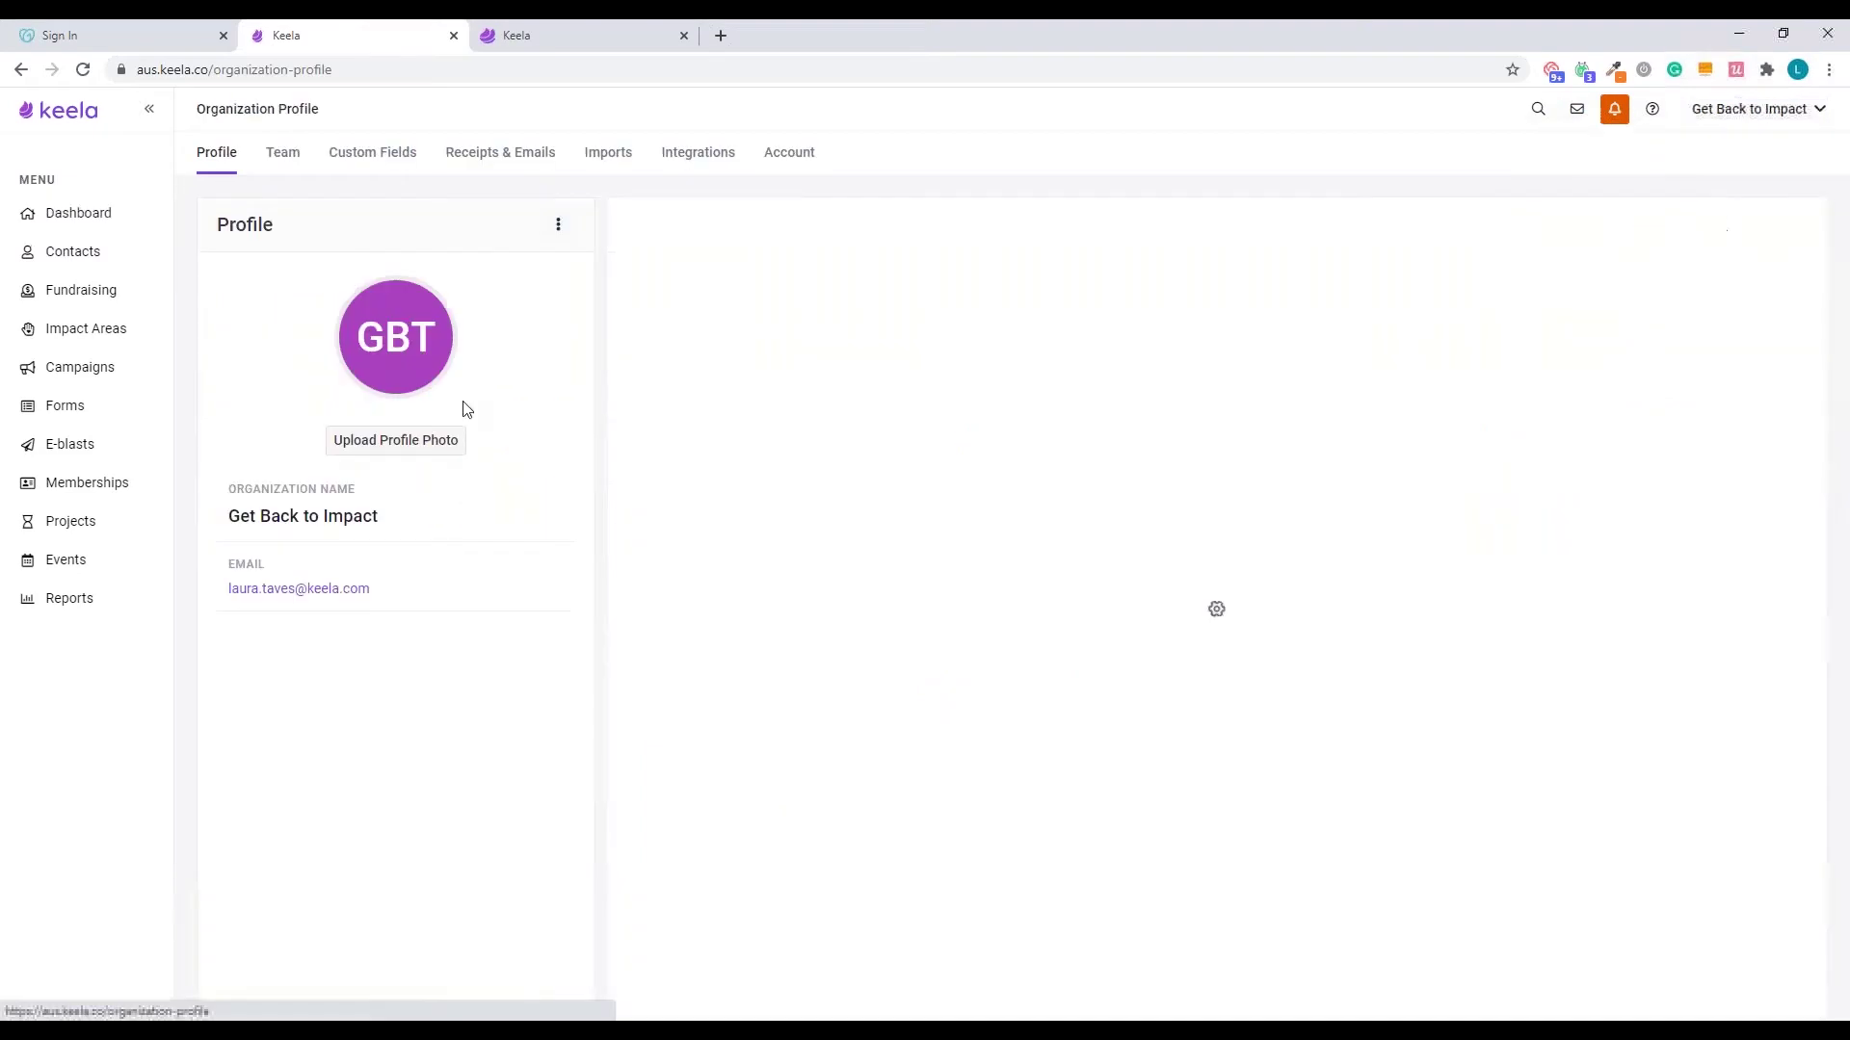
click(711, 157)
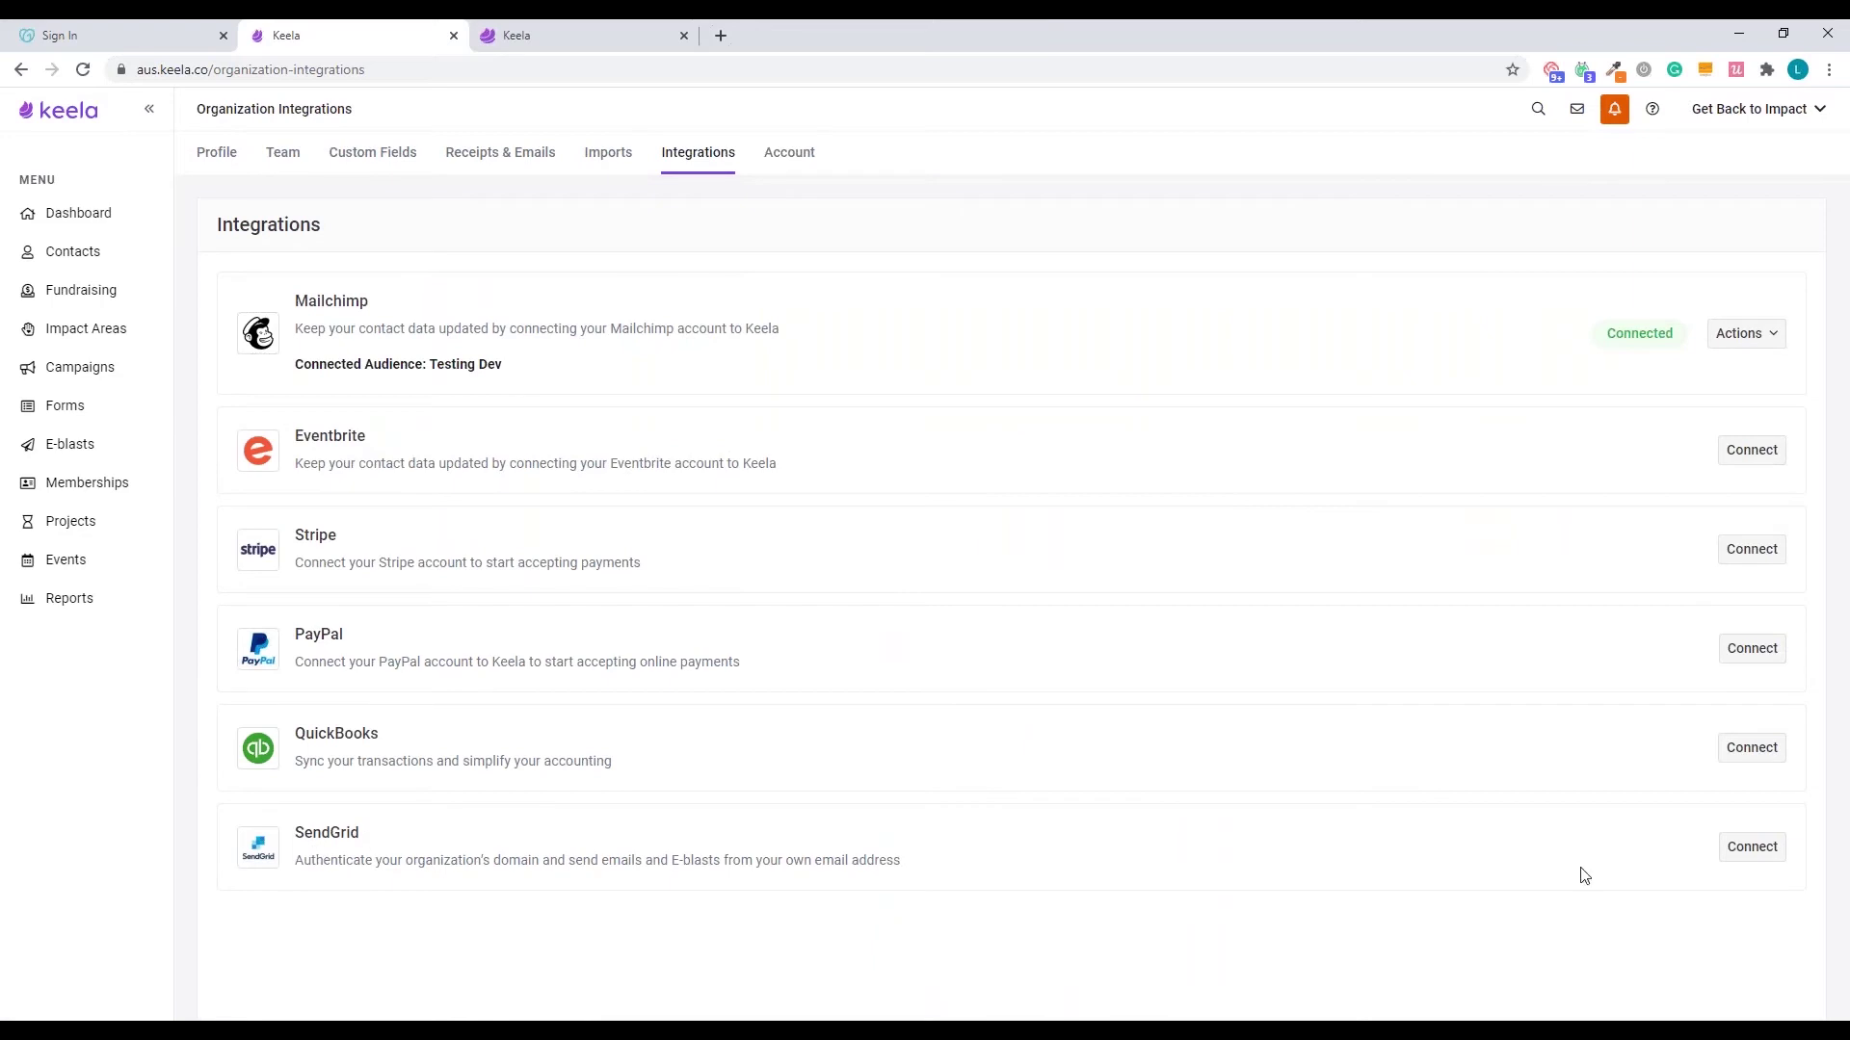
click(1752, 848)
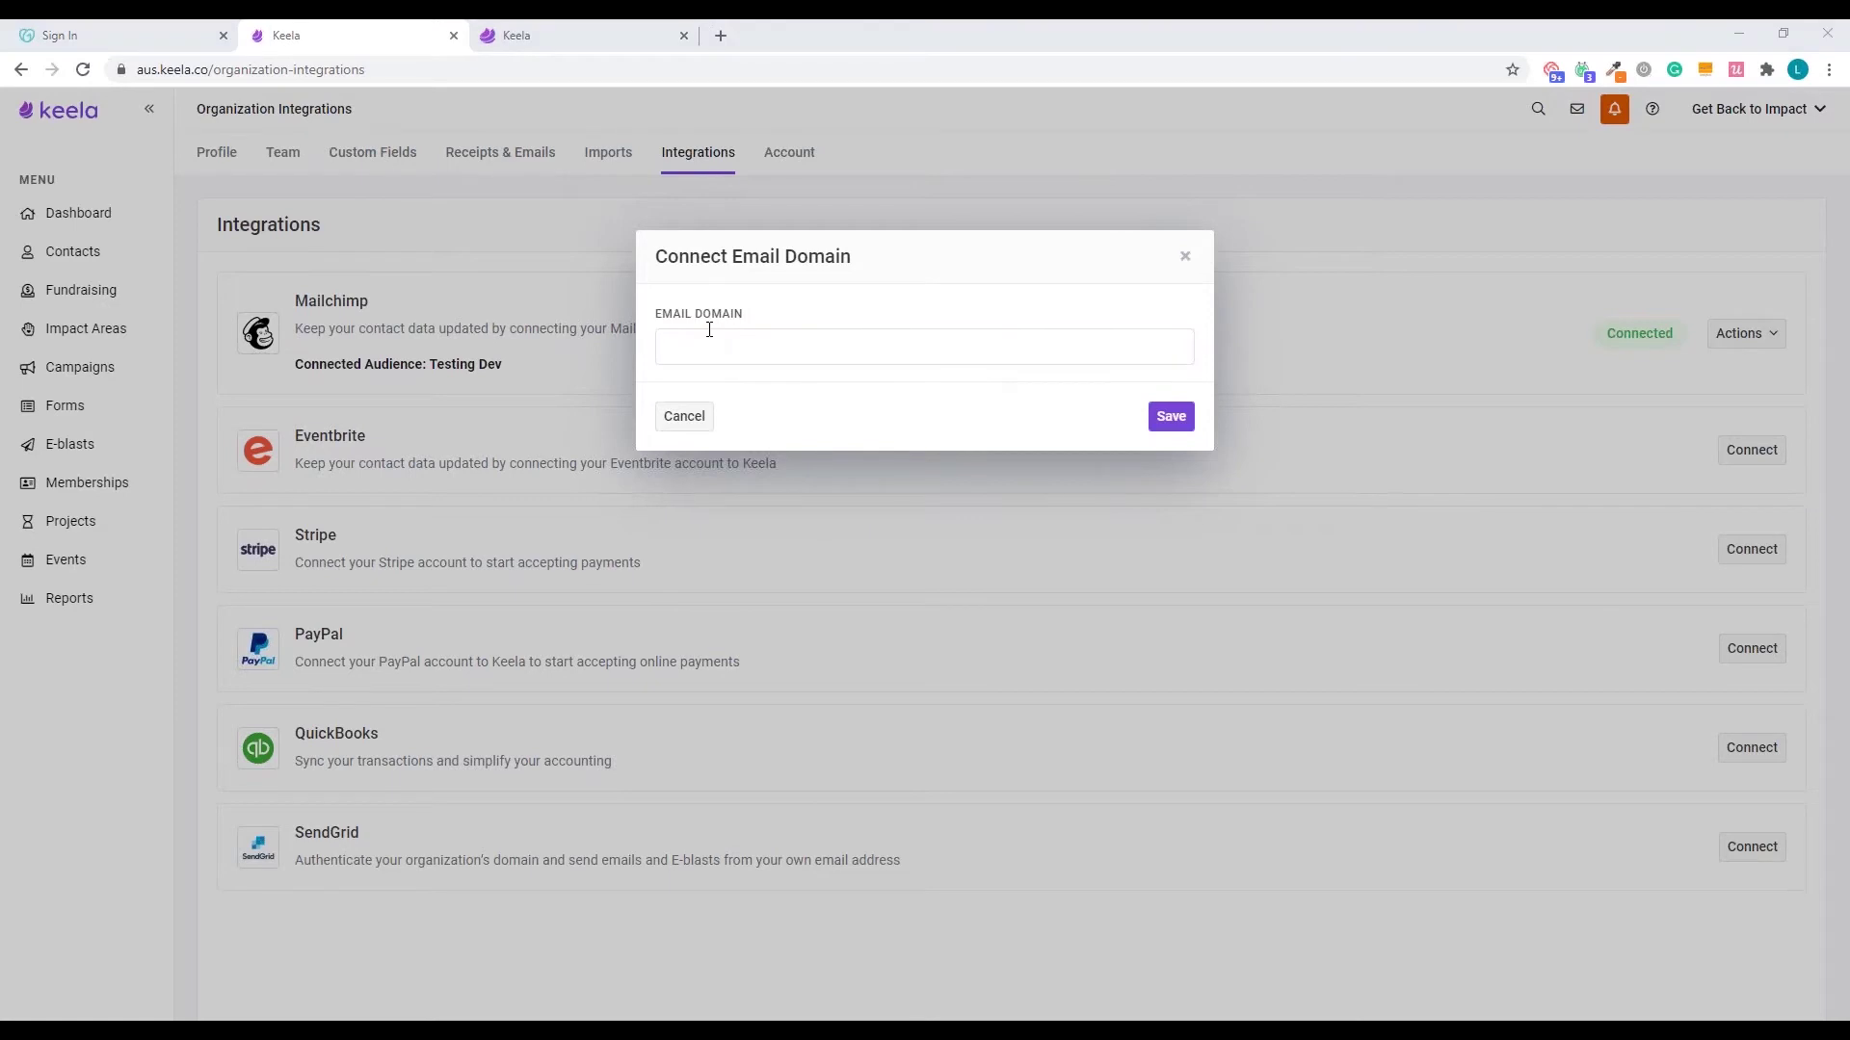
click(701, 341)
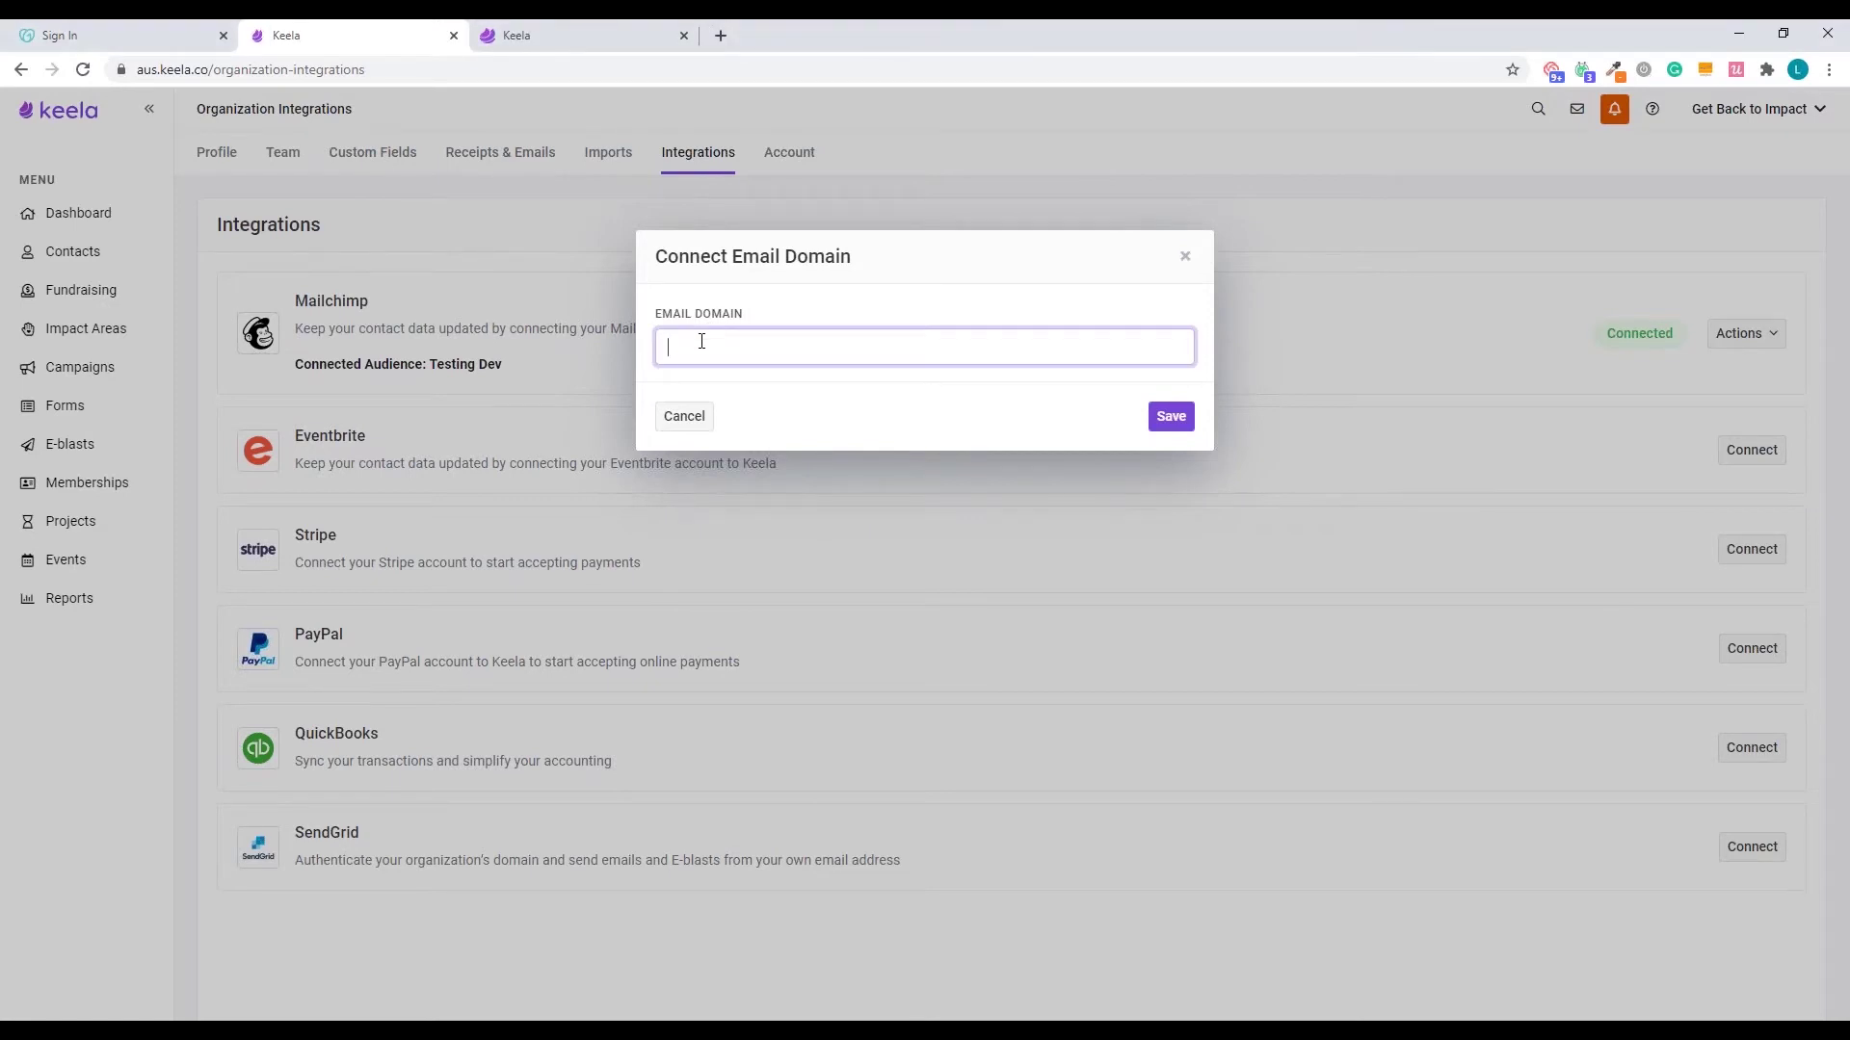
text(keelacares.orhg)
click(1164, 418)
click(1171, 420)
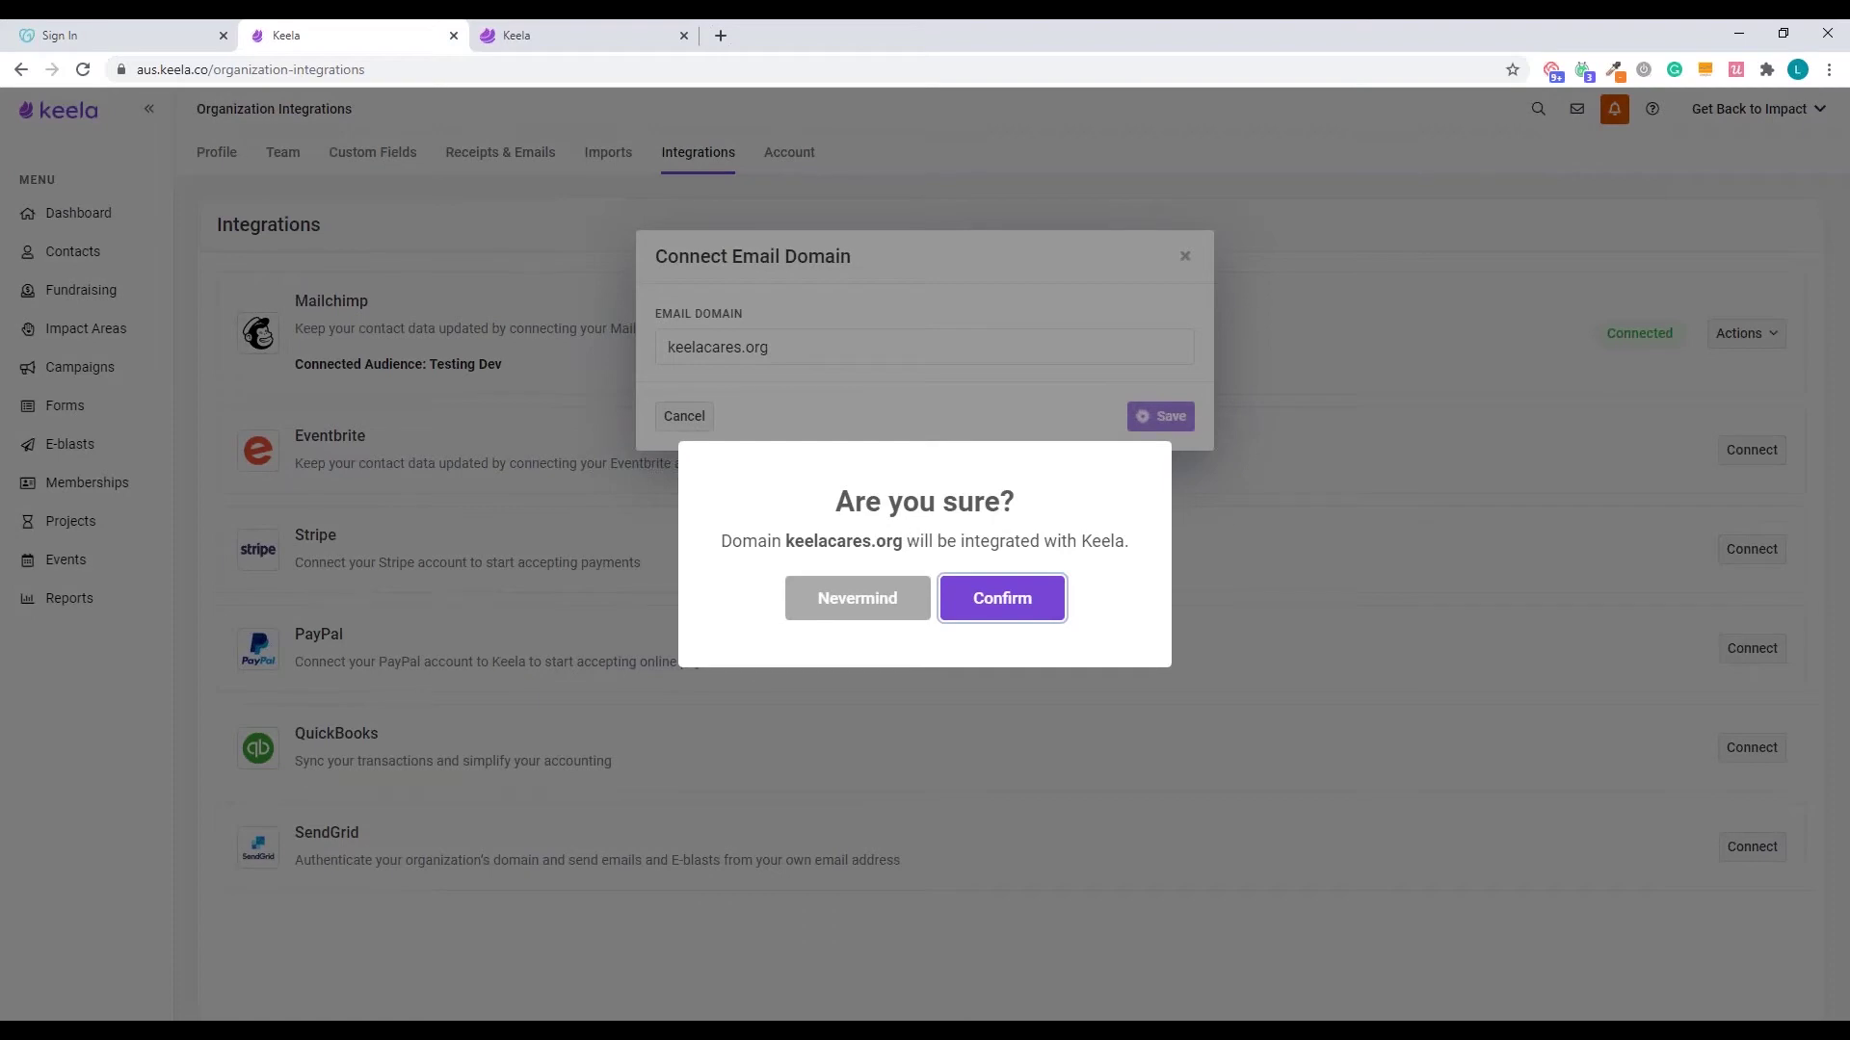
click(1003, 611)
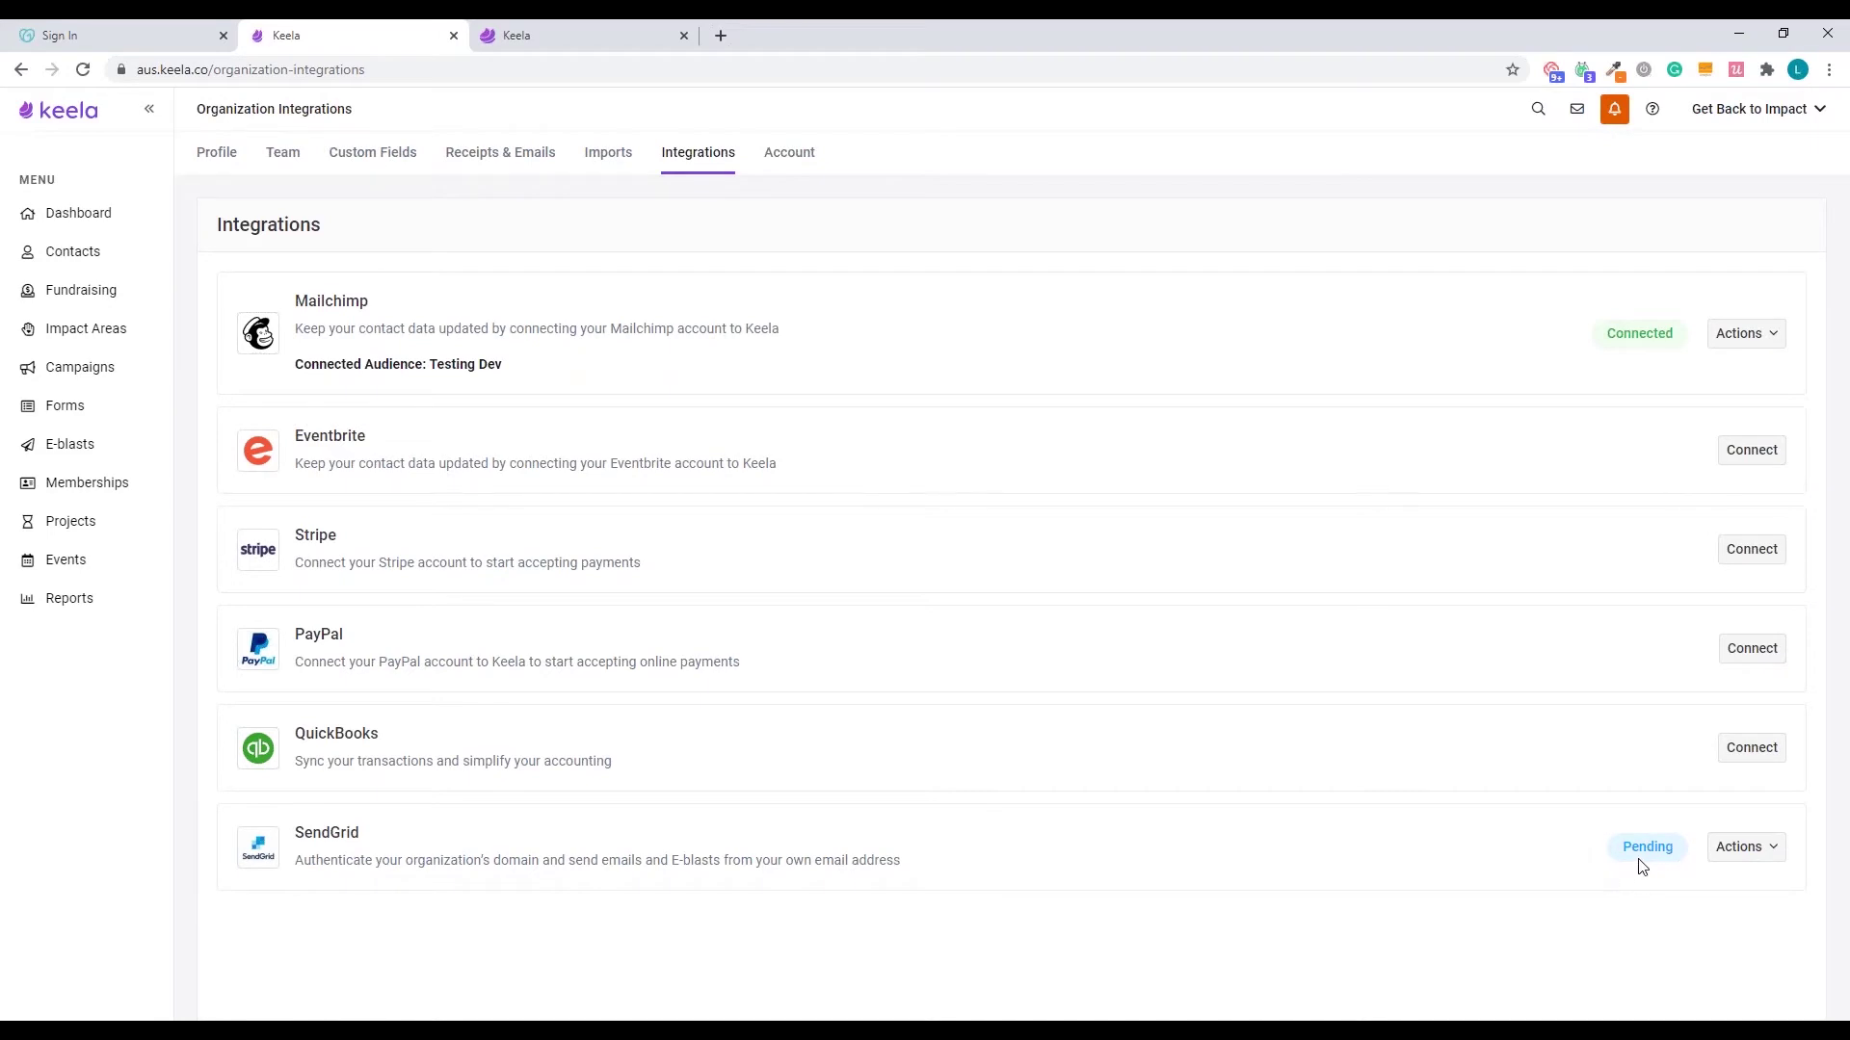
- Open SendGrid's Verify Domain to list the DNS records keelacares.org needs
click(1757, 849)
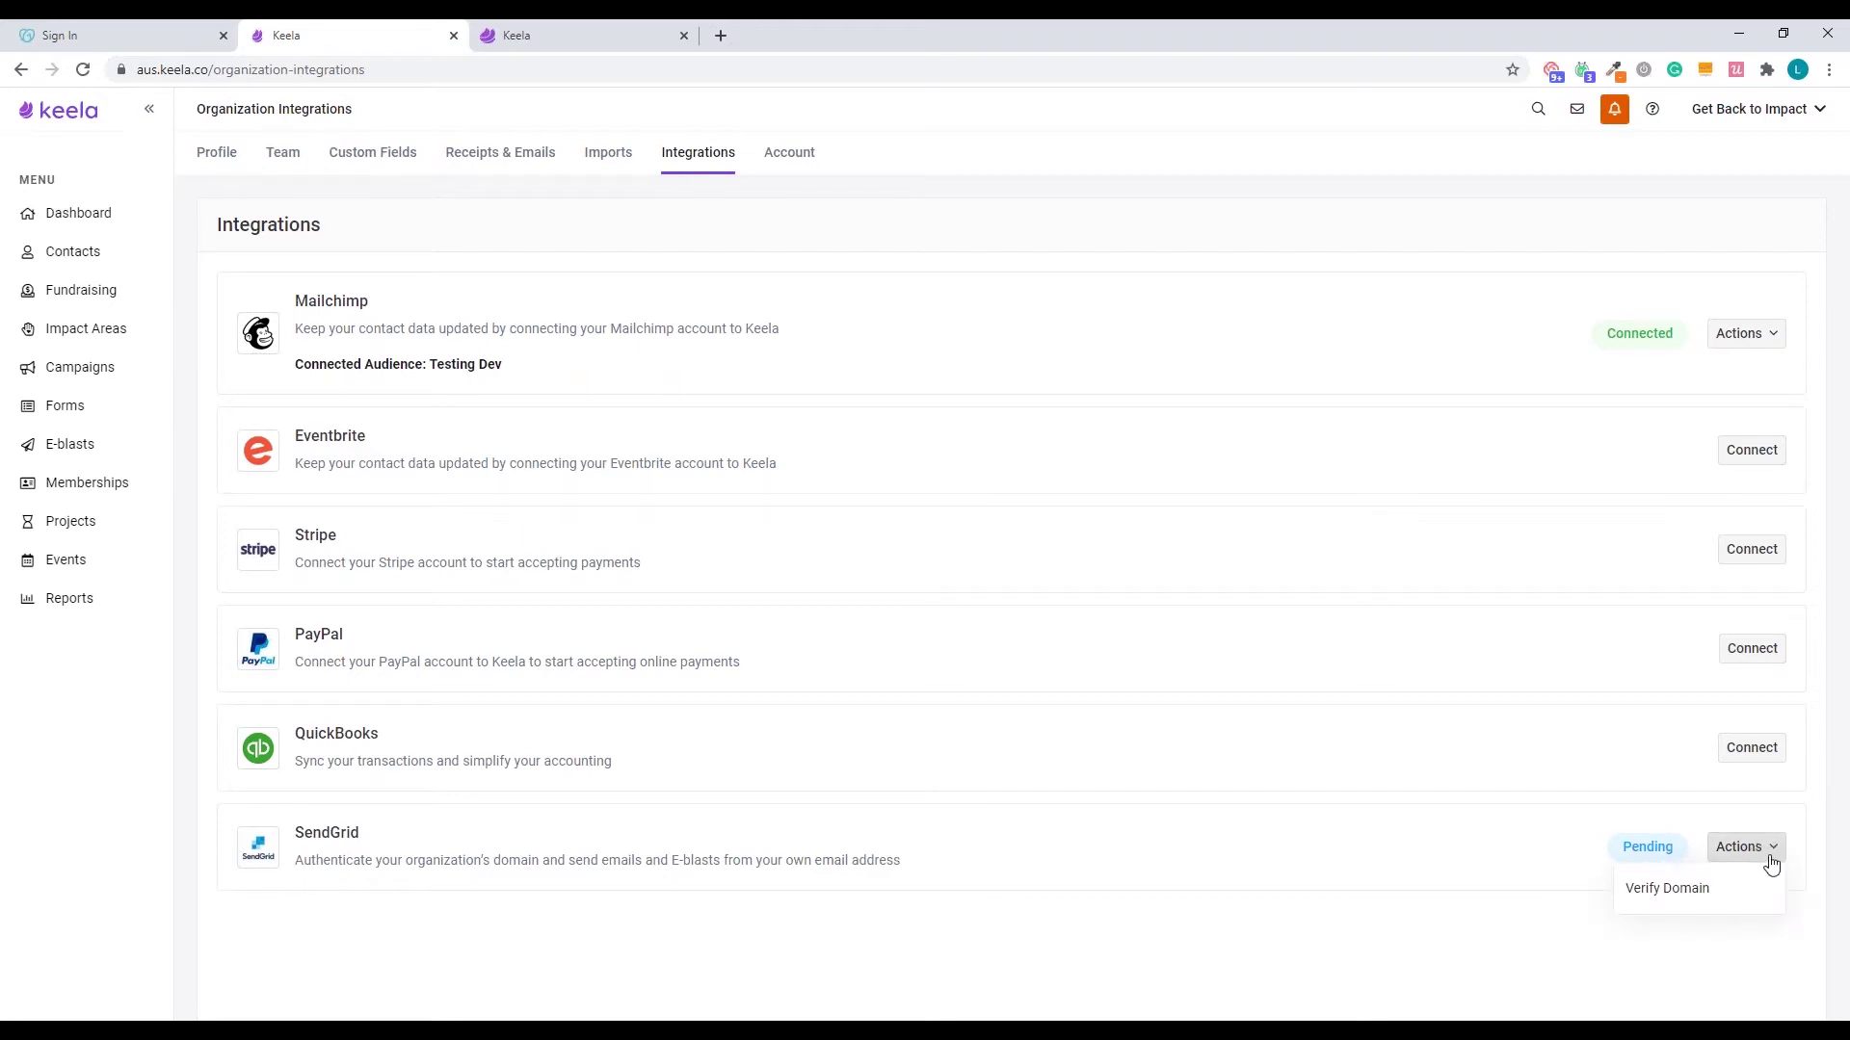
click(1739, 887)
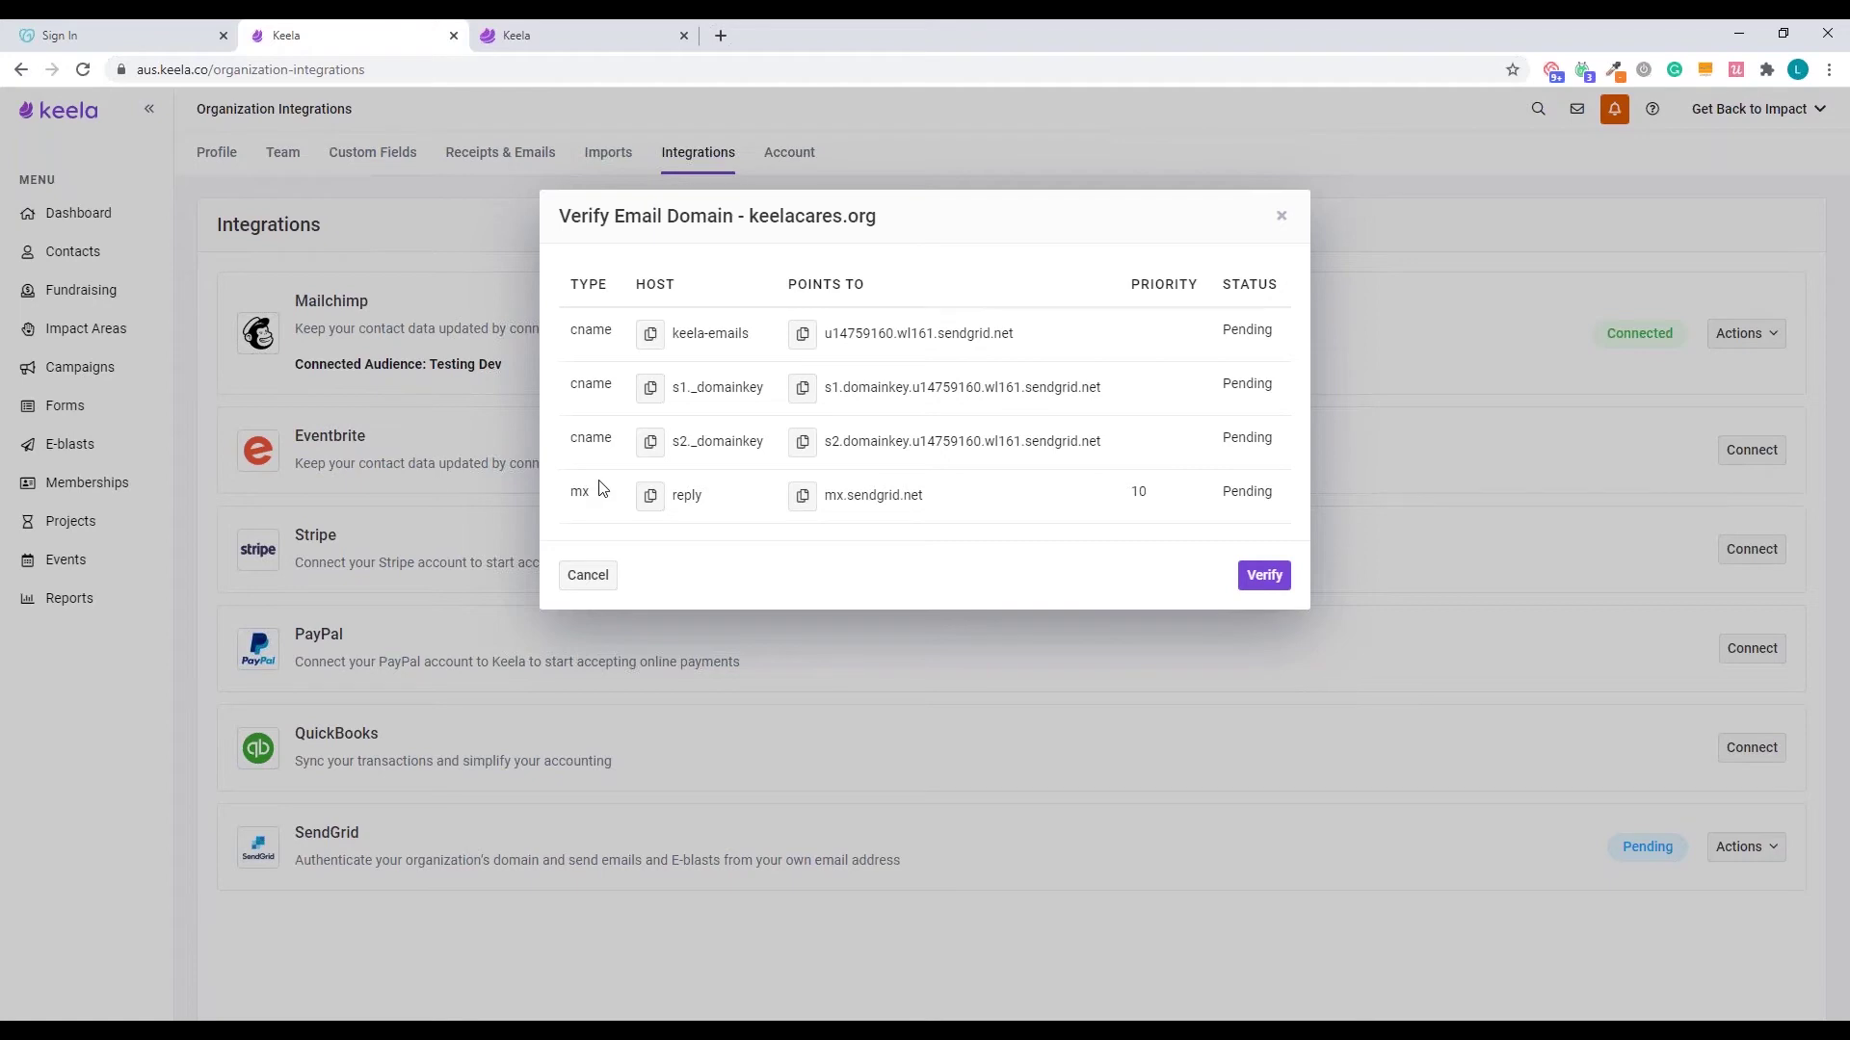
- In GoDaddy, open keelacares.com from My Domains and go to its DNS management page
key(ctrl+shift+Tab)
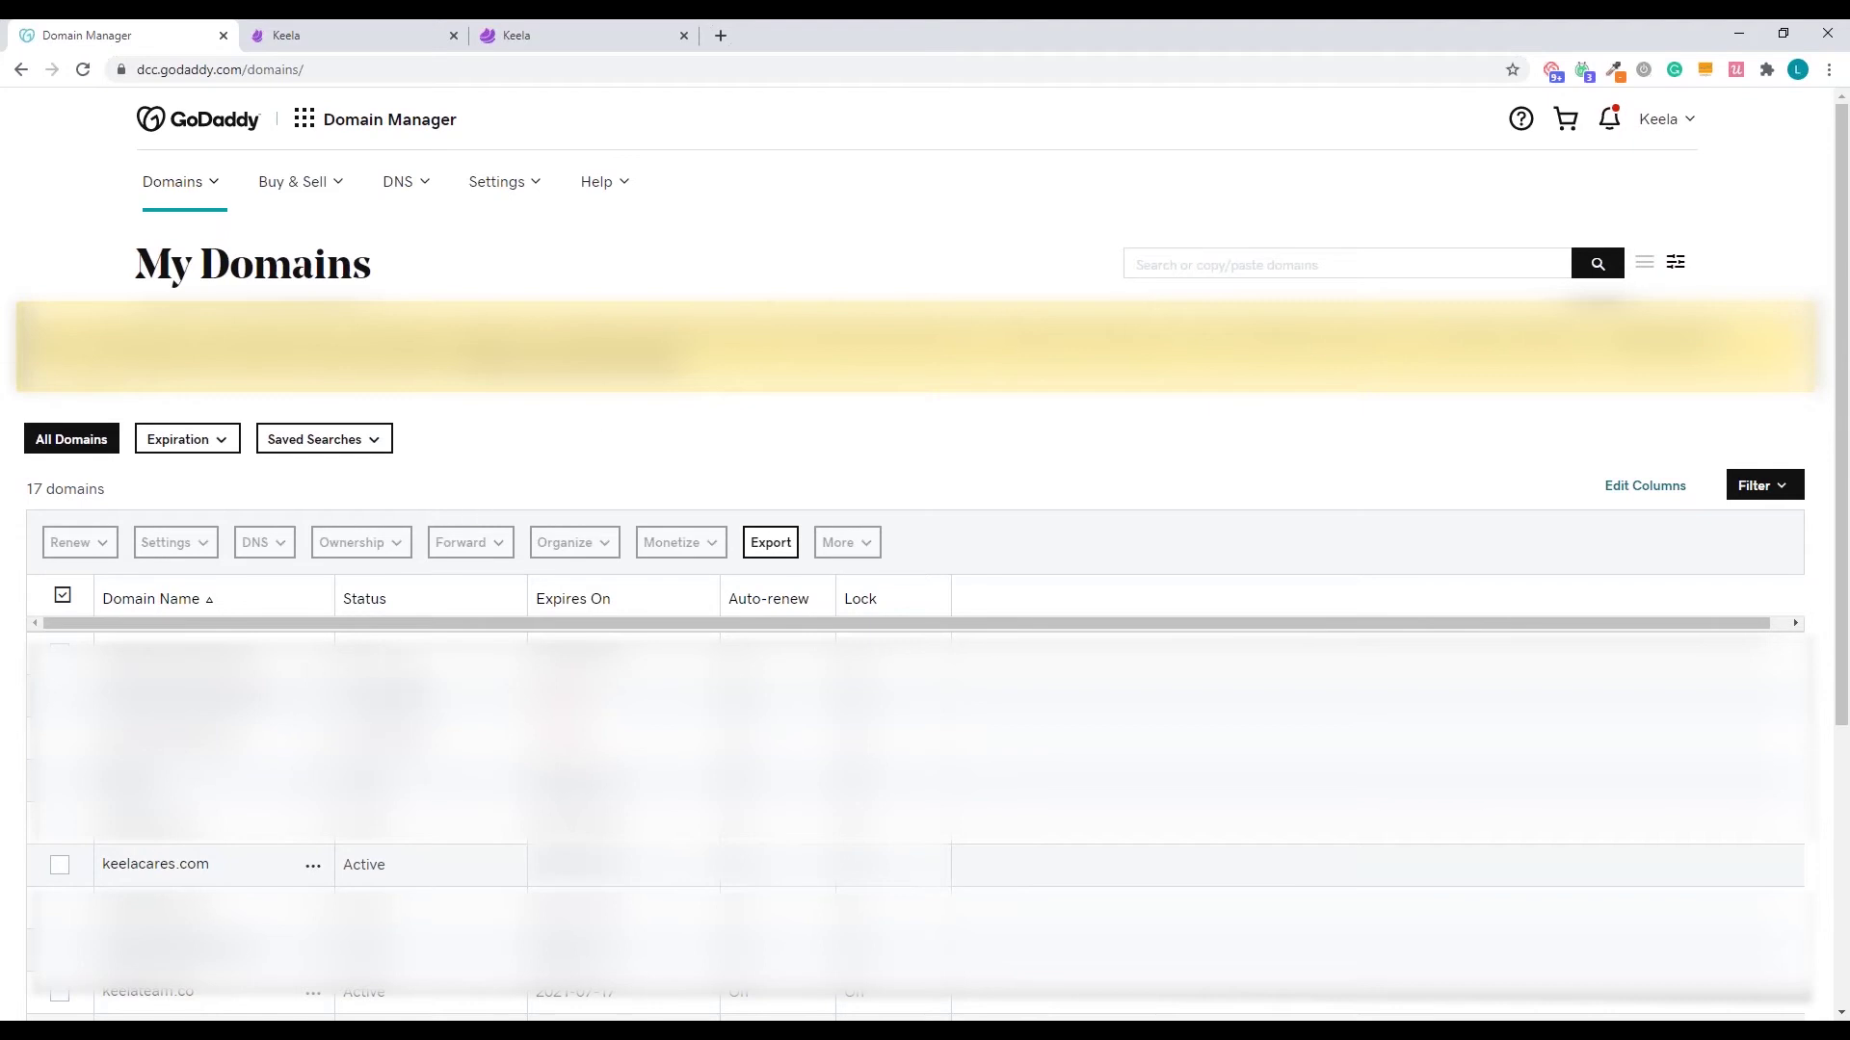
click(193, 872)
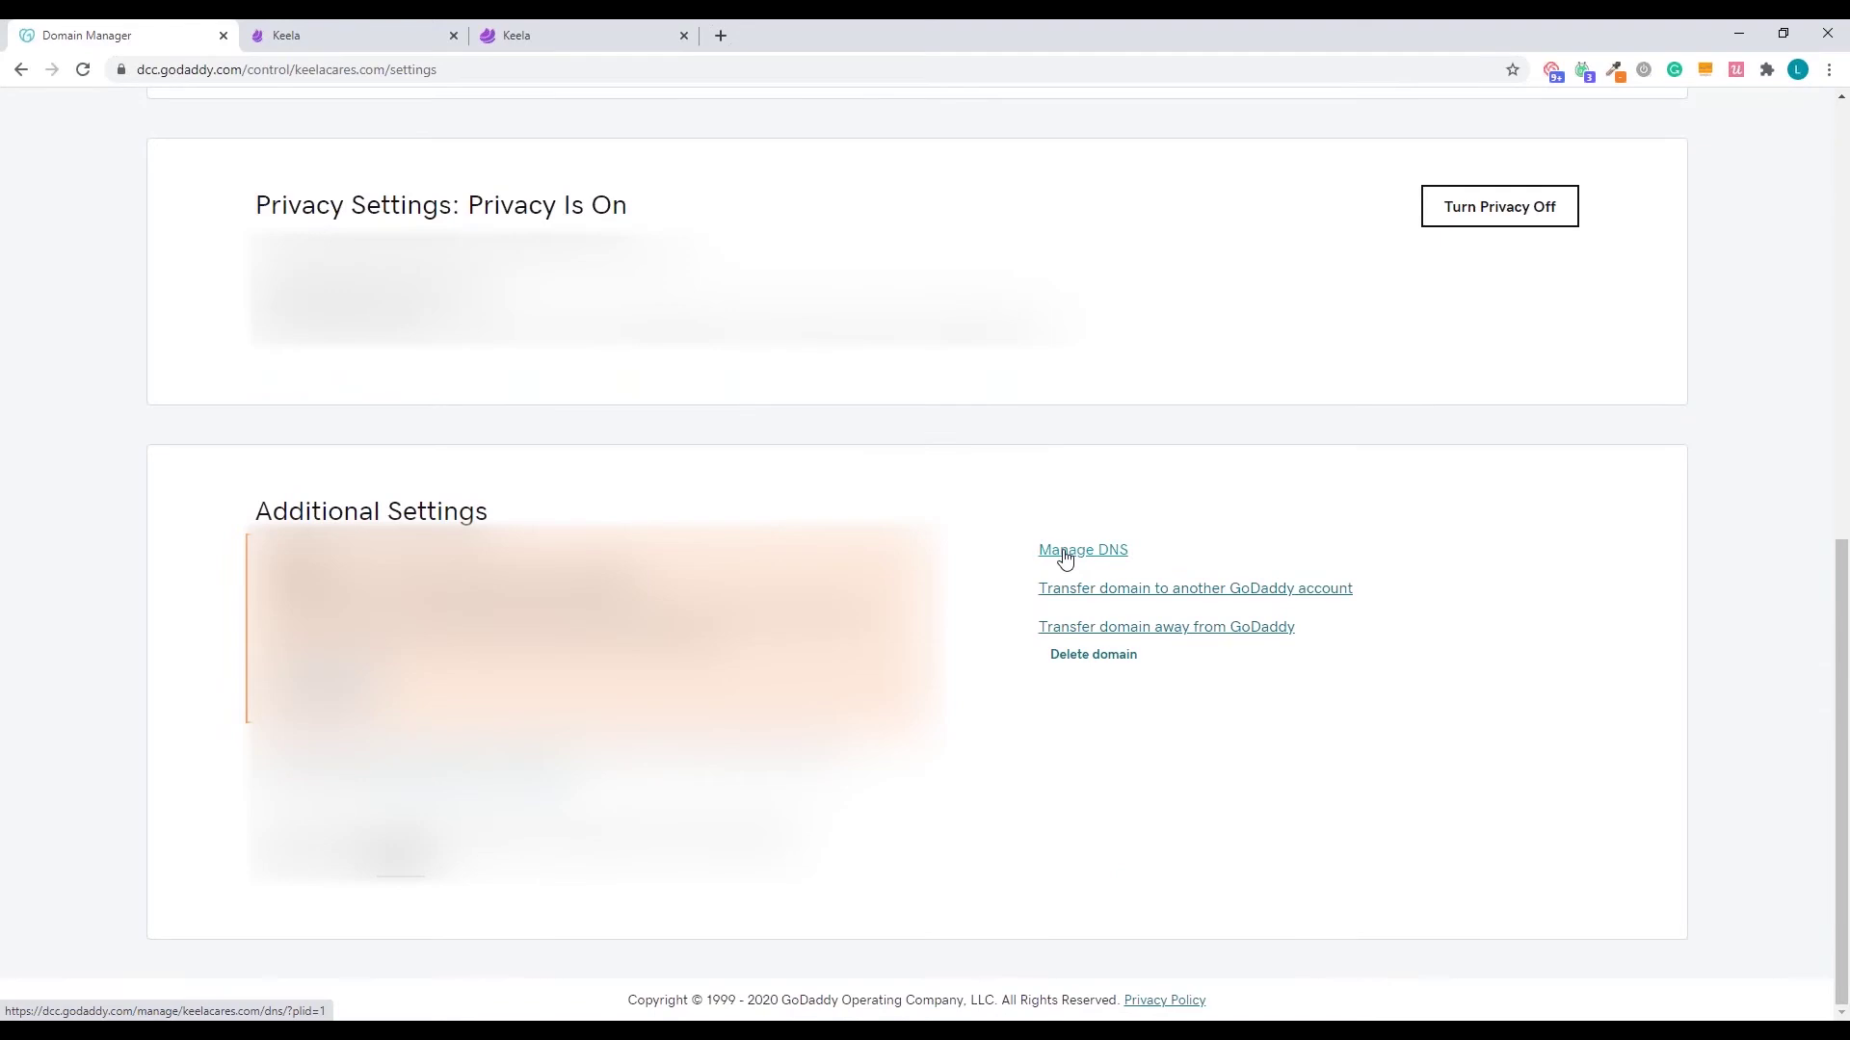
click(1064, 553)
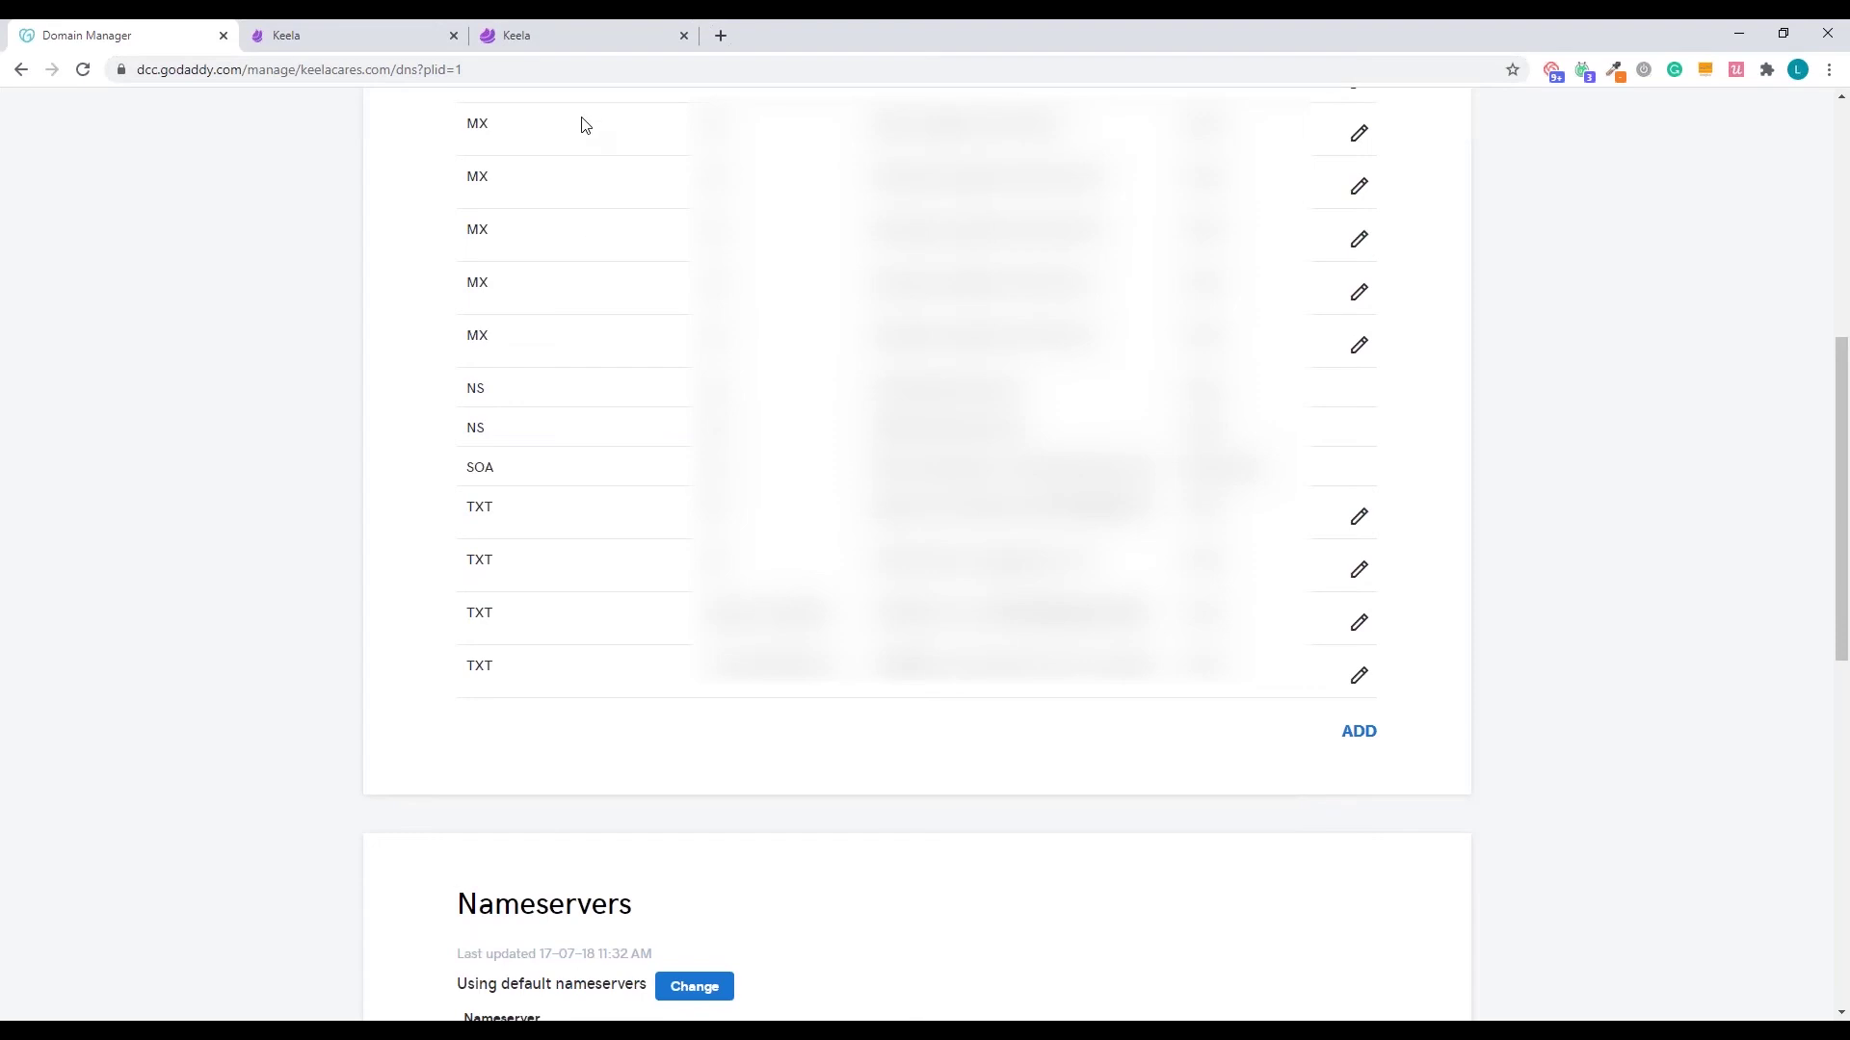
- Start a new DNS record in GoDaddy and set its type to CNAME
click(1360, 733)
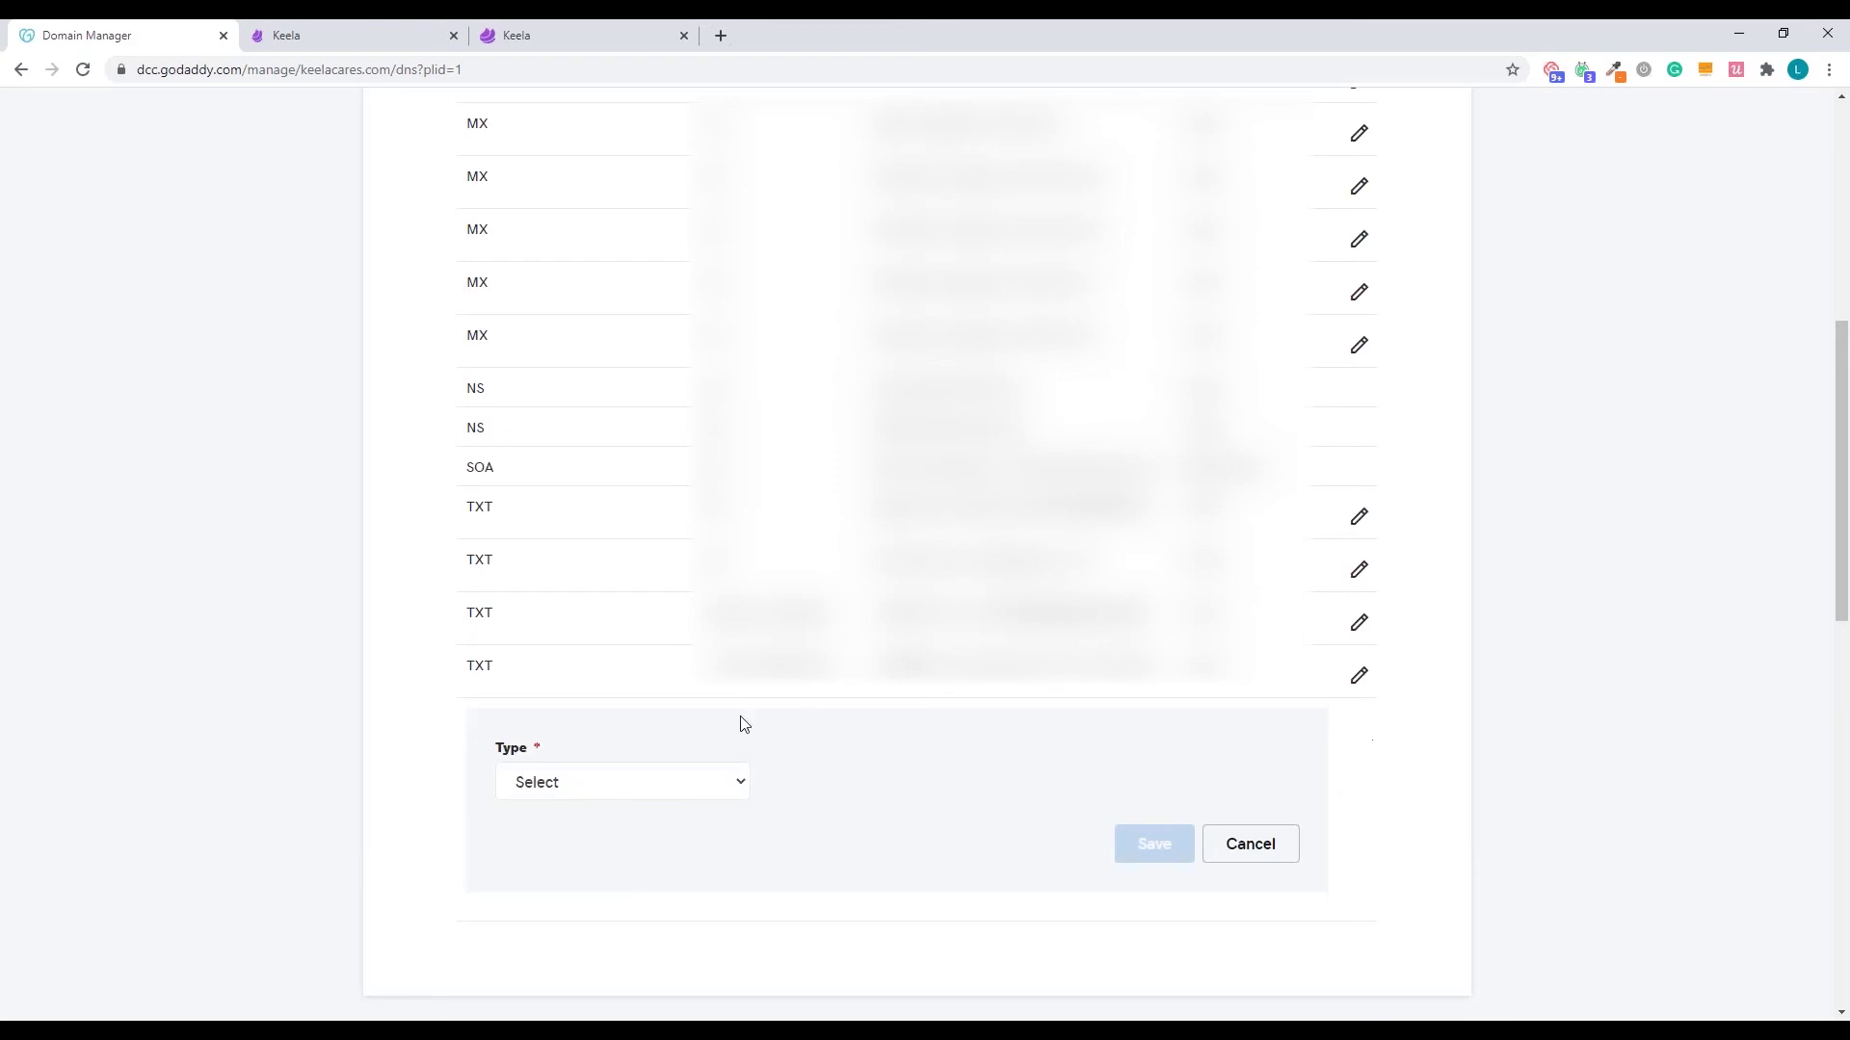
click(619, 781)
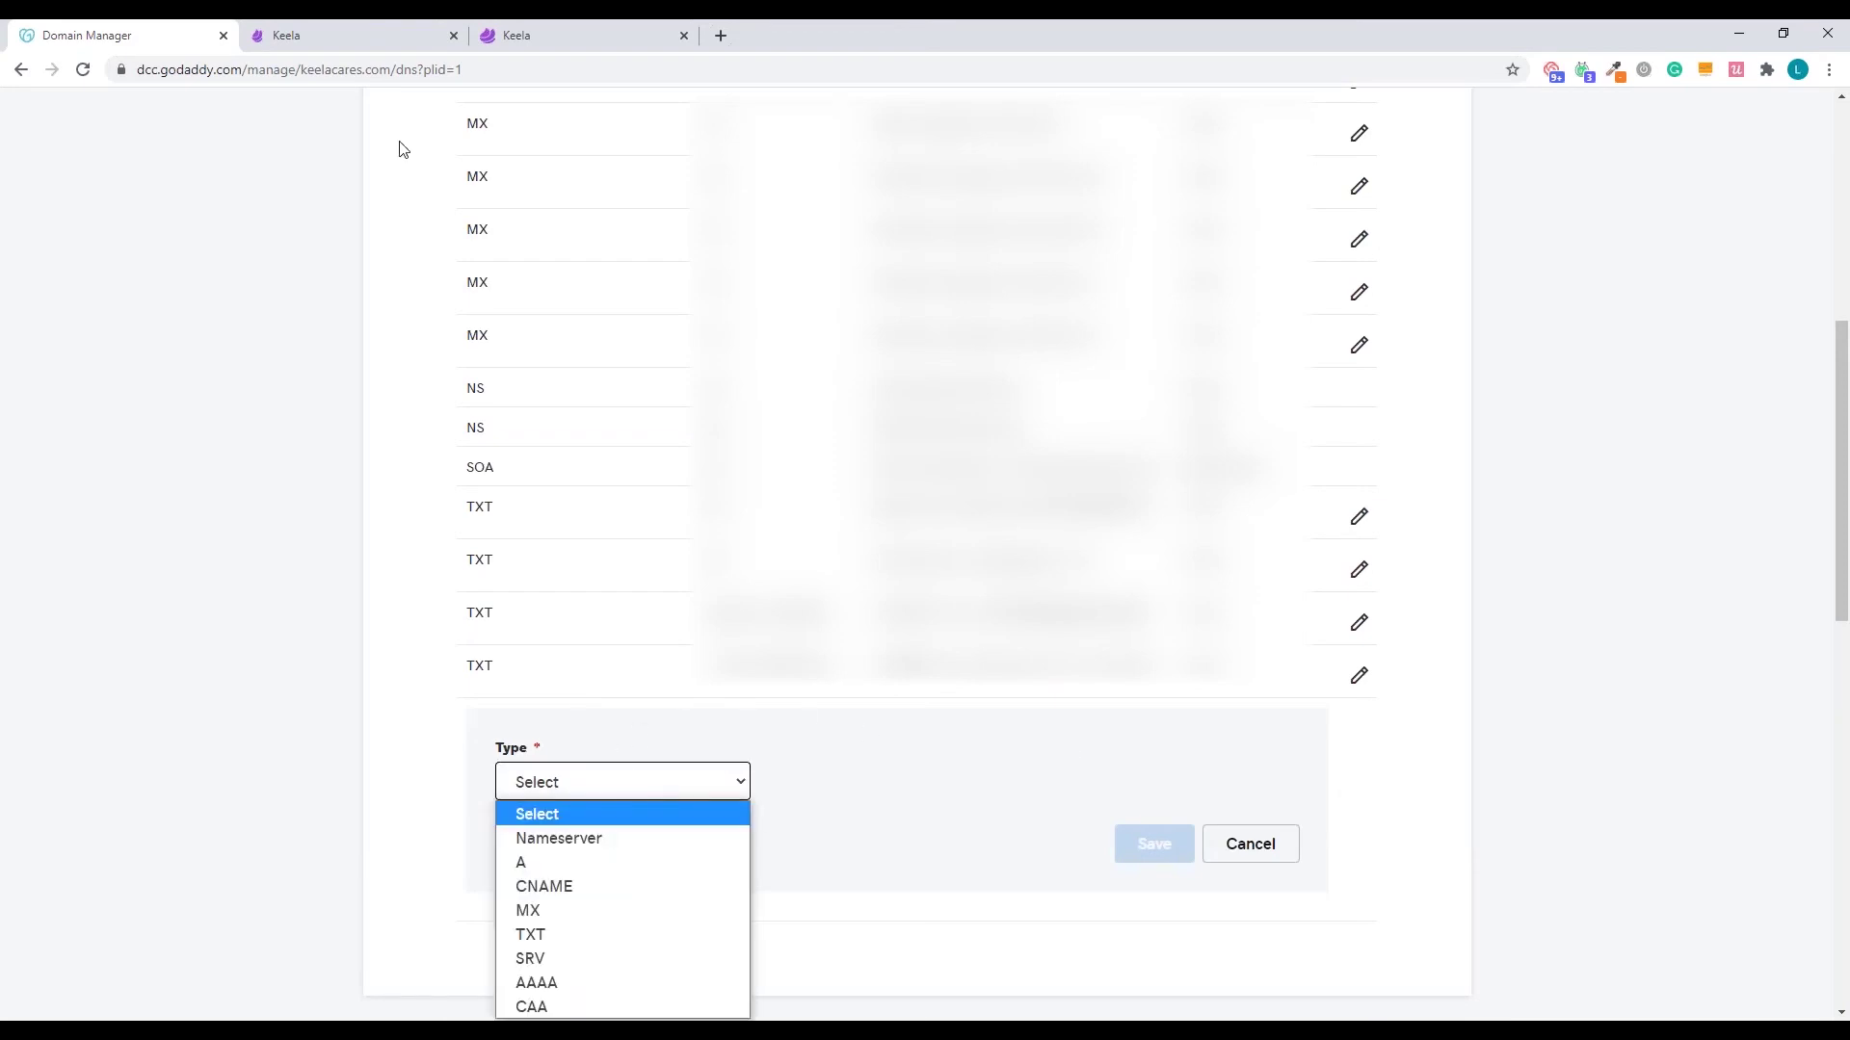
click(637, 29)
click(429, 29)
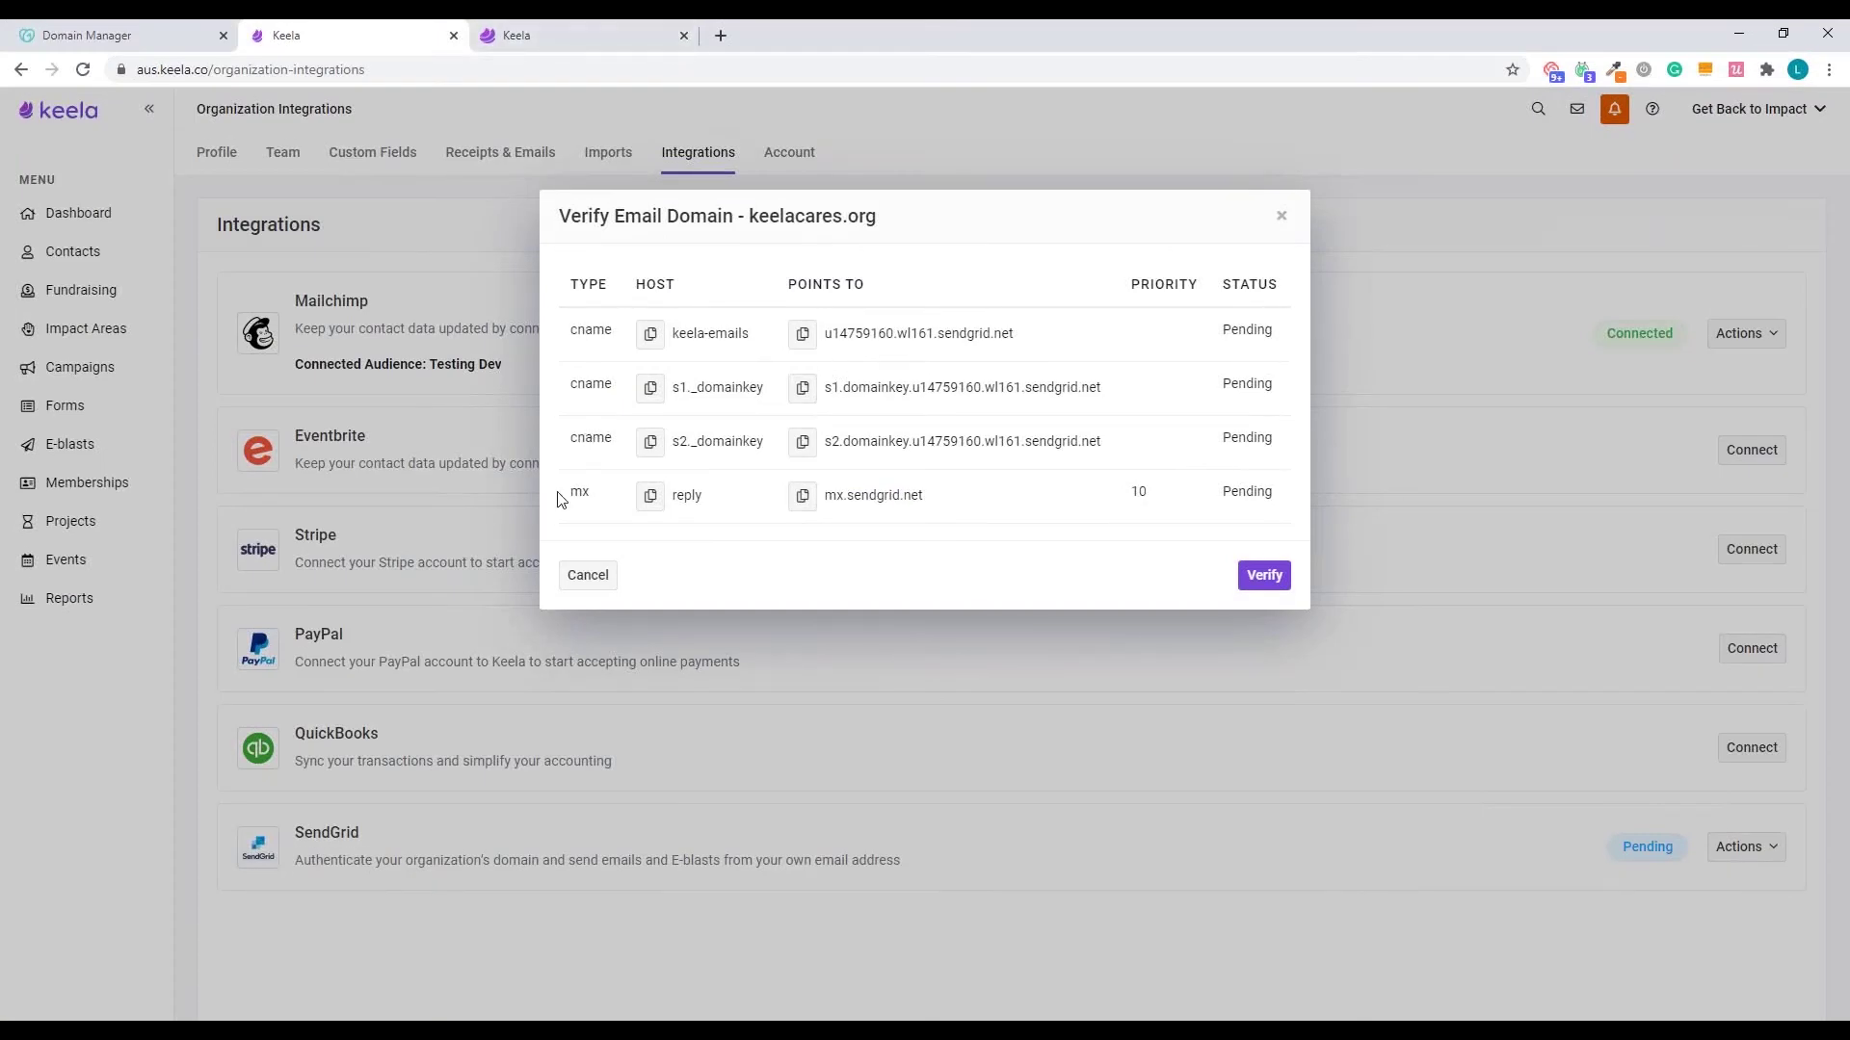
click(135, 31)
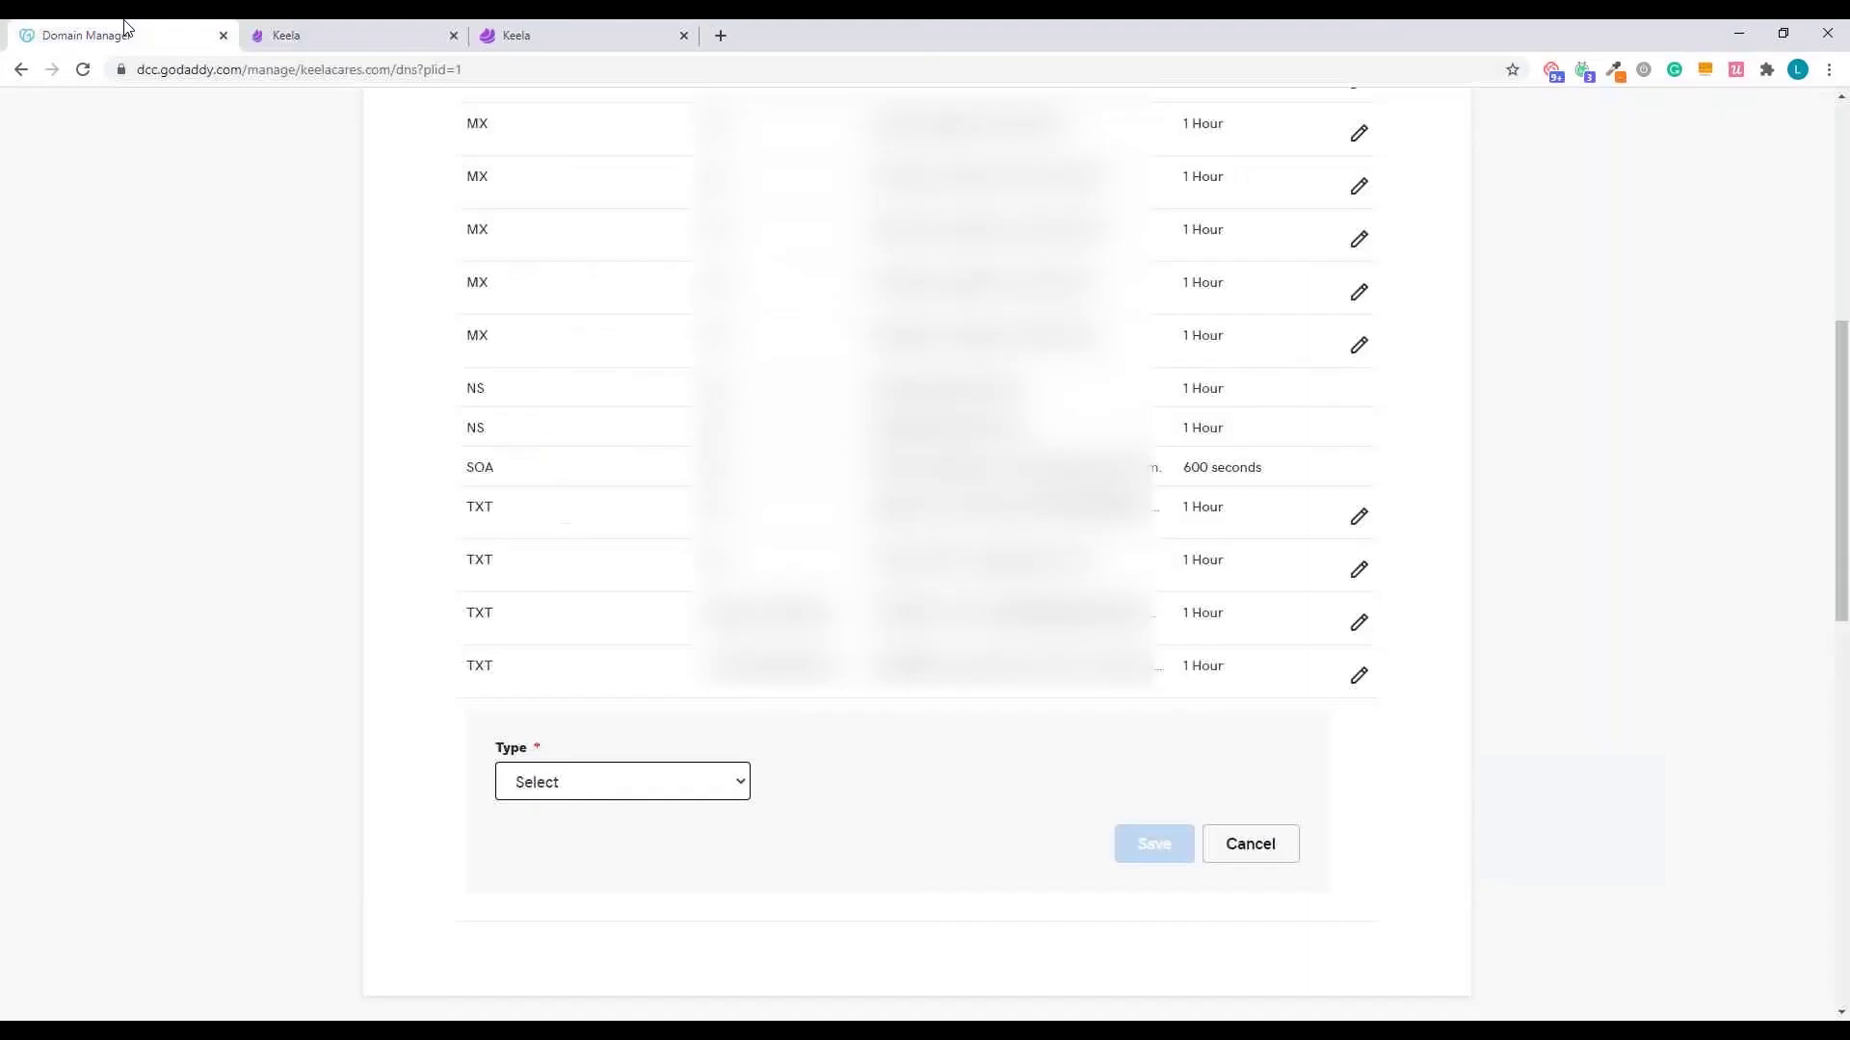
click(680, 790)
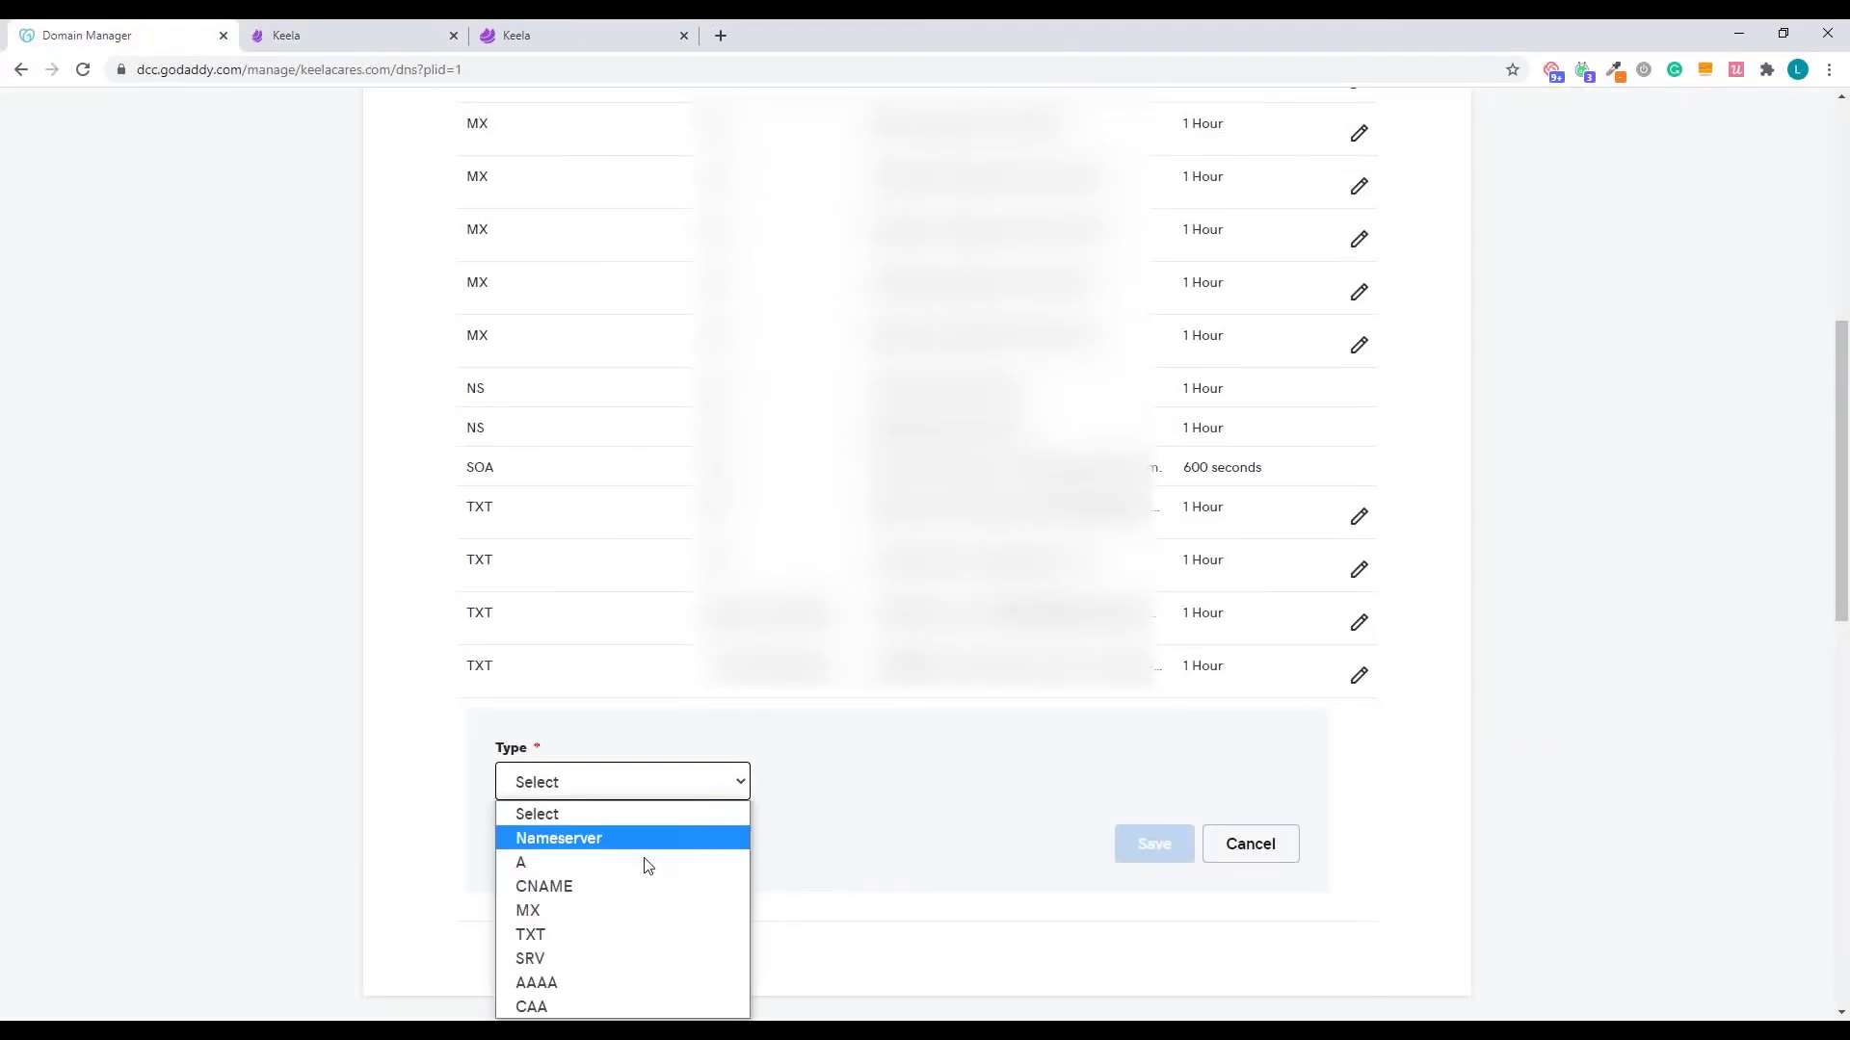
click(634, 885)
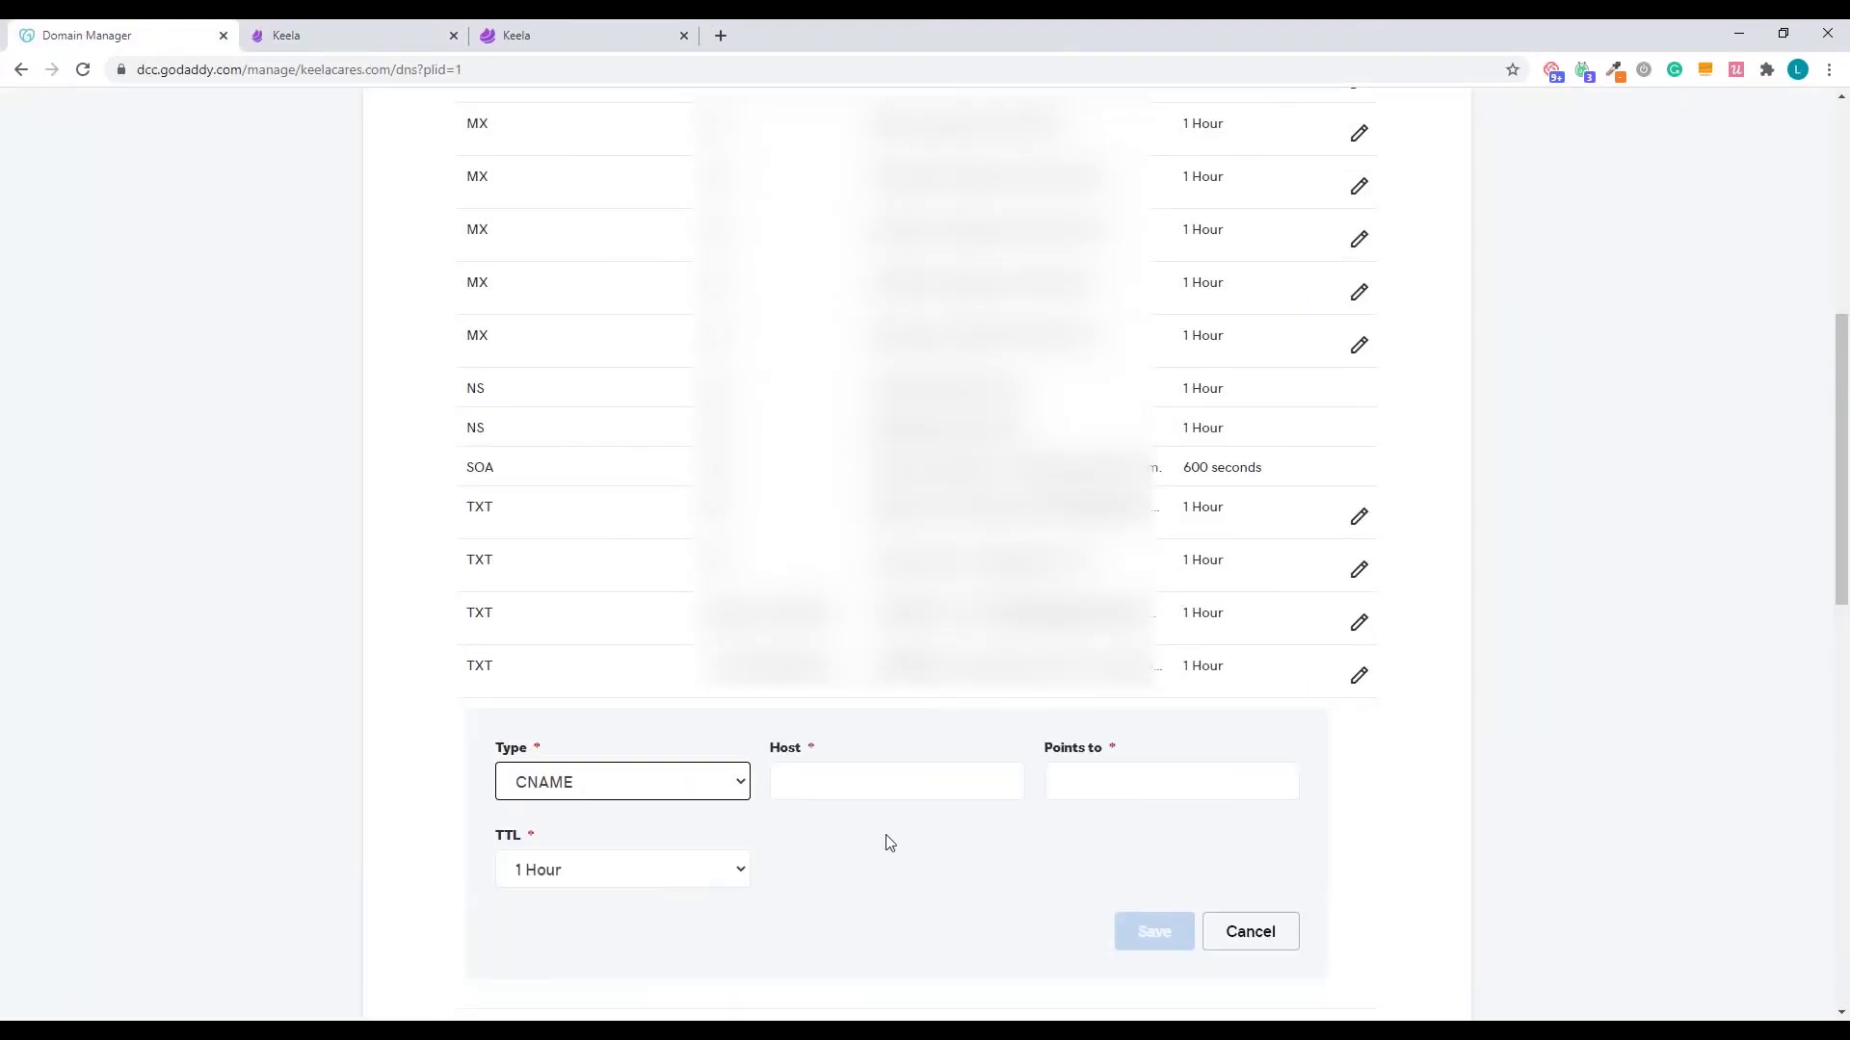
click(880, 780)
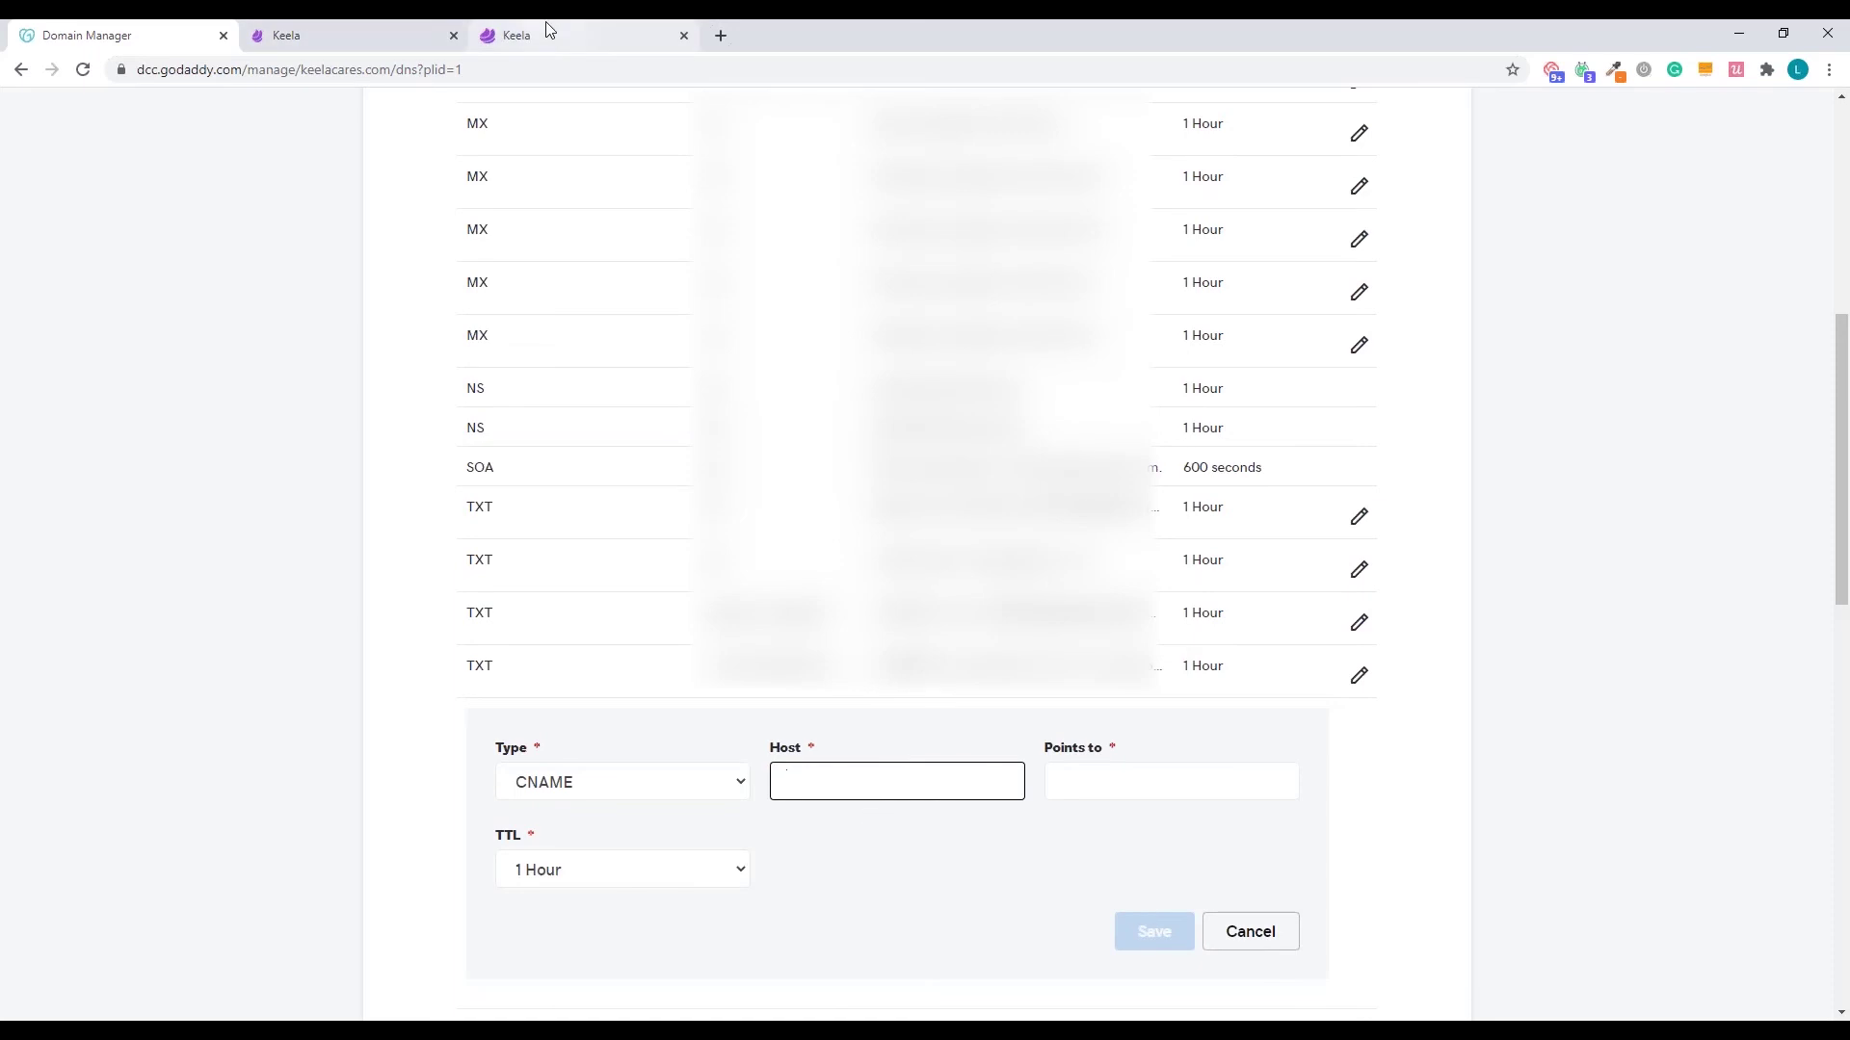
- Fill the CNAME with host keela-emails pointing to u14759160.wl161.sendgrid.net, copied from Keela, and save
click(380, 29)
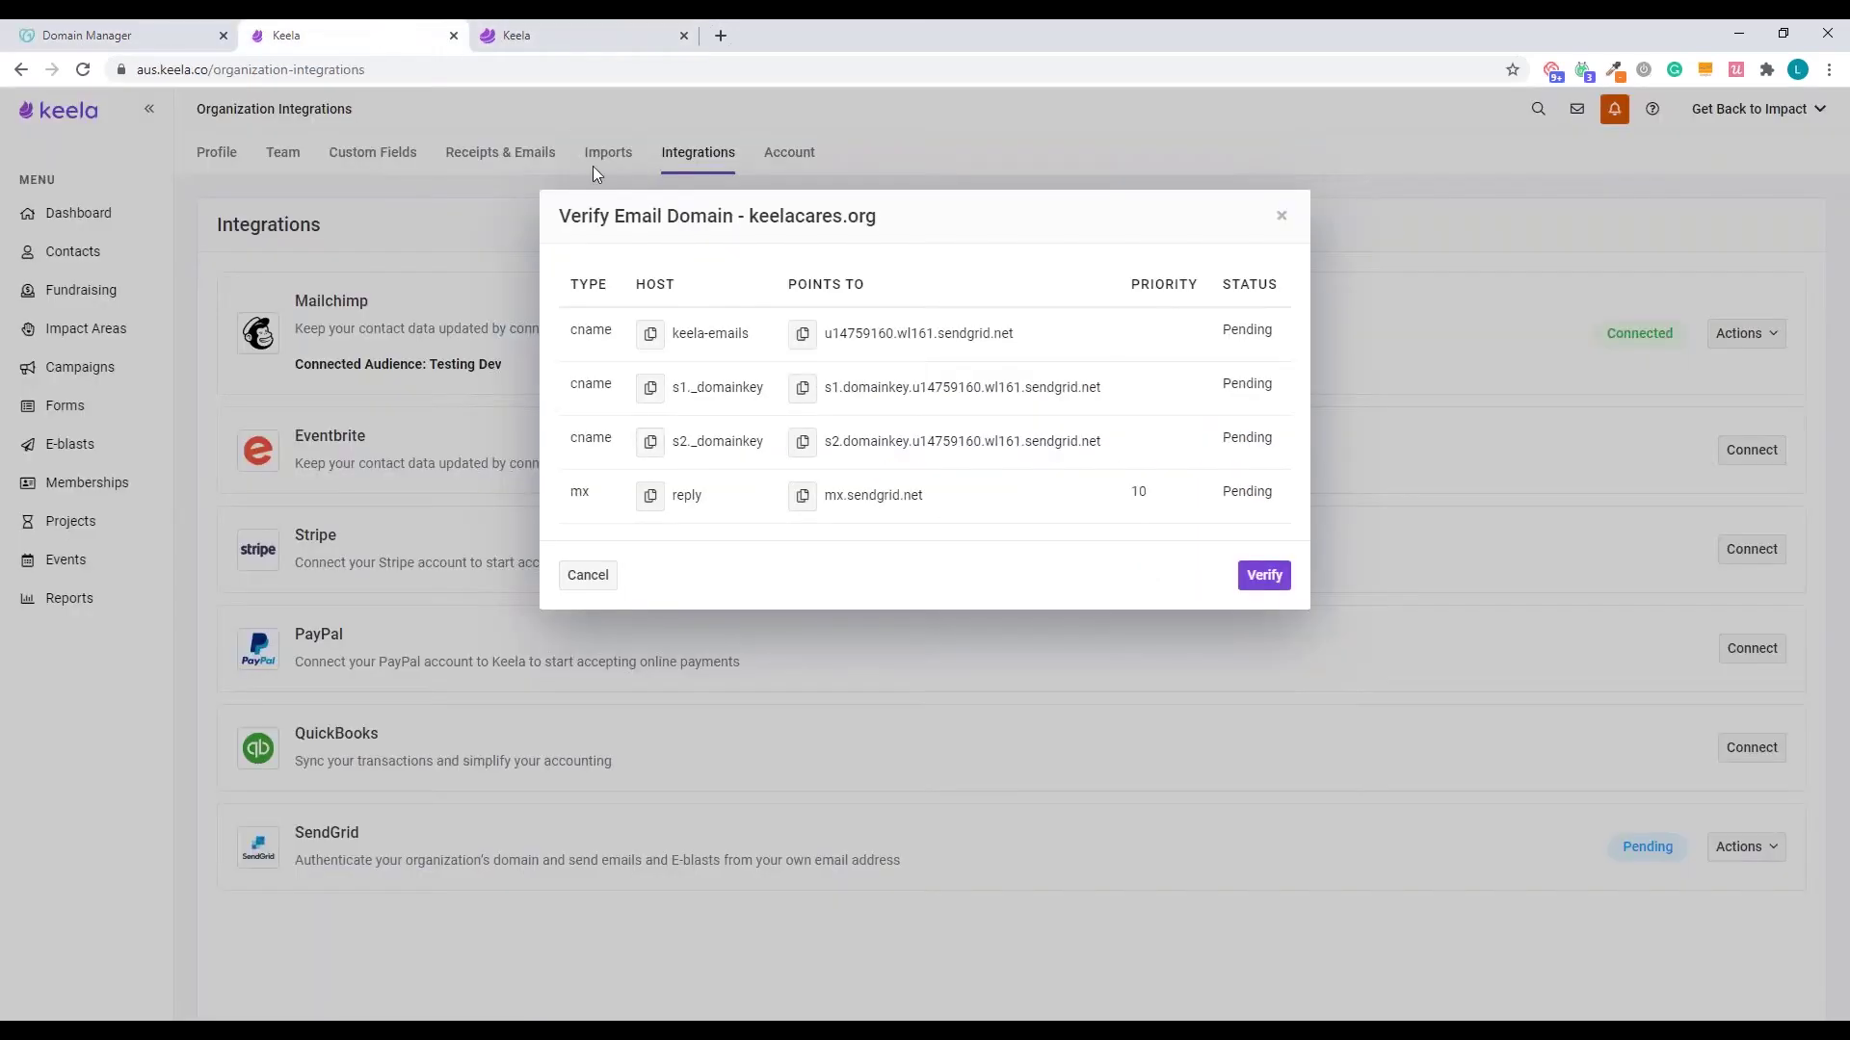
click(650, 334)
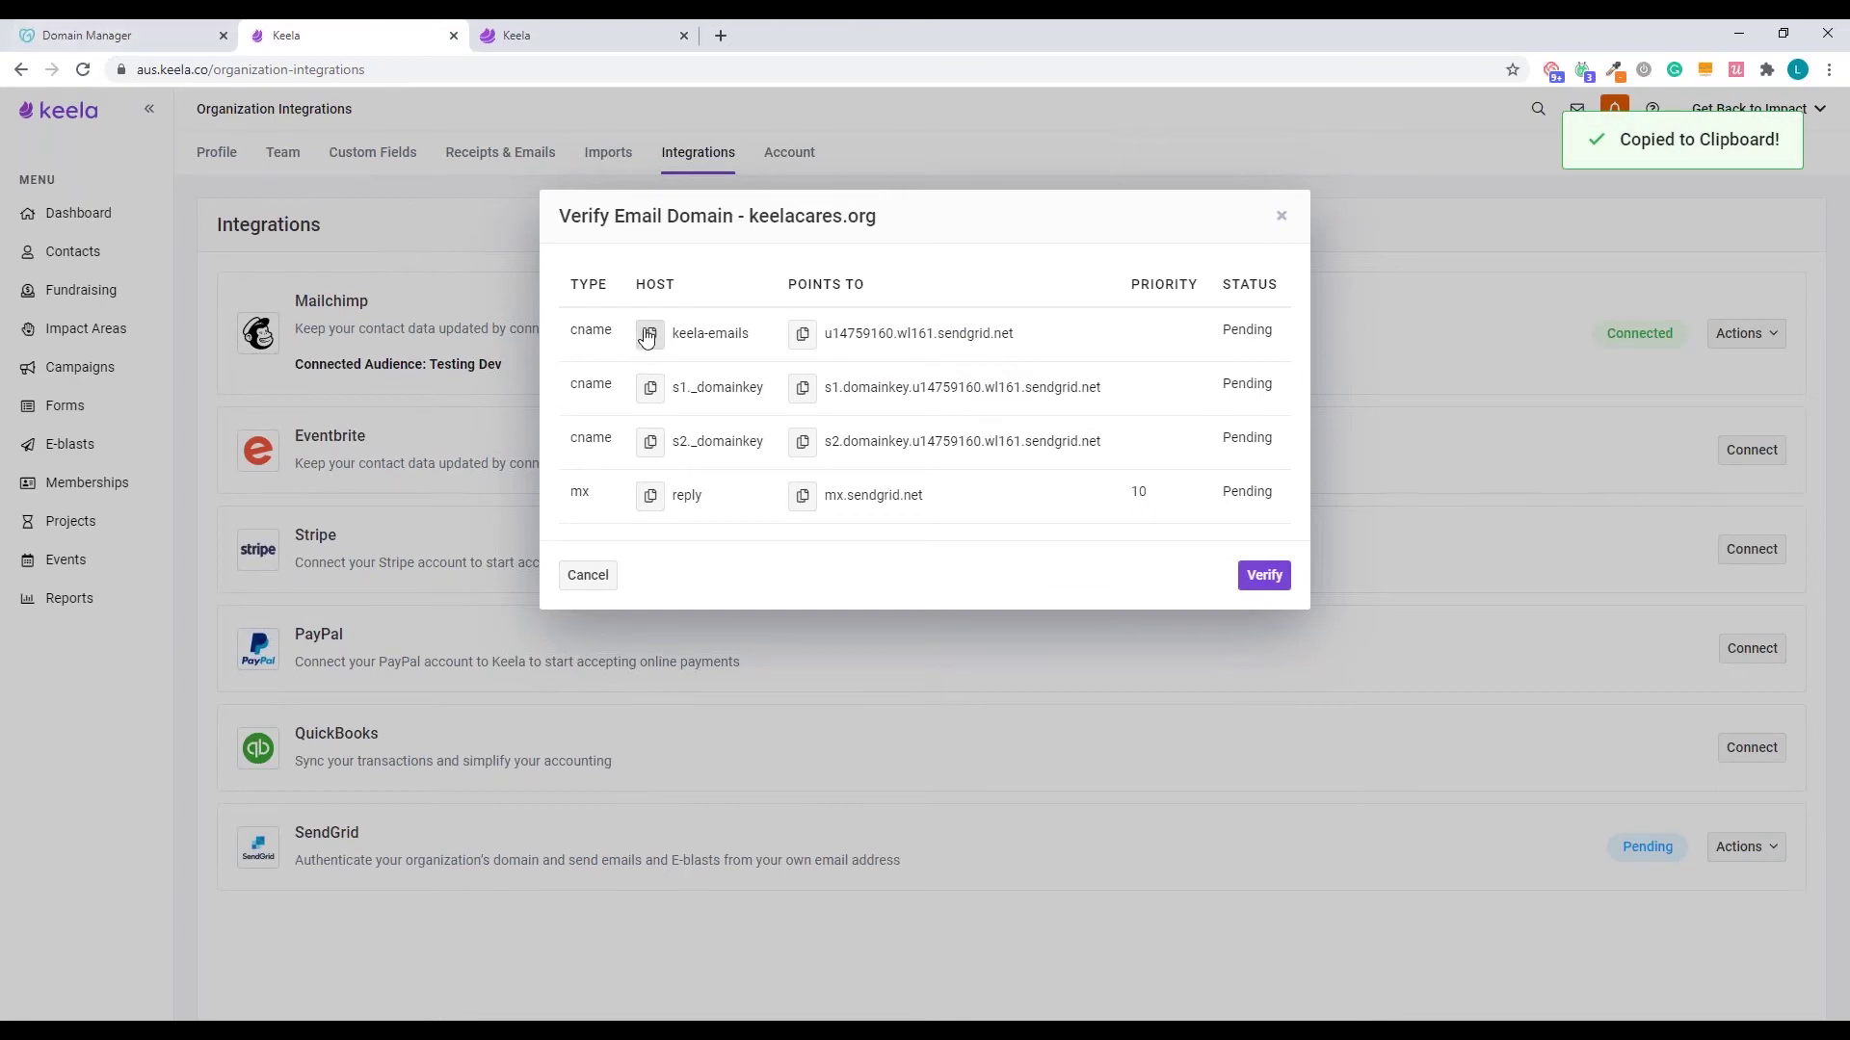
click(87, 35)
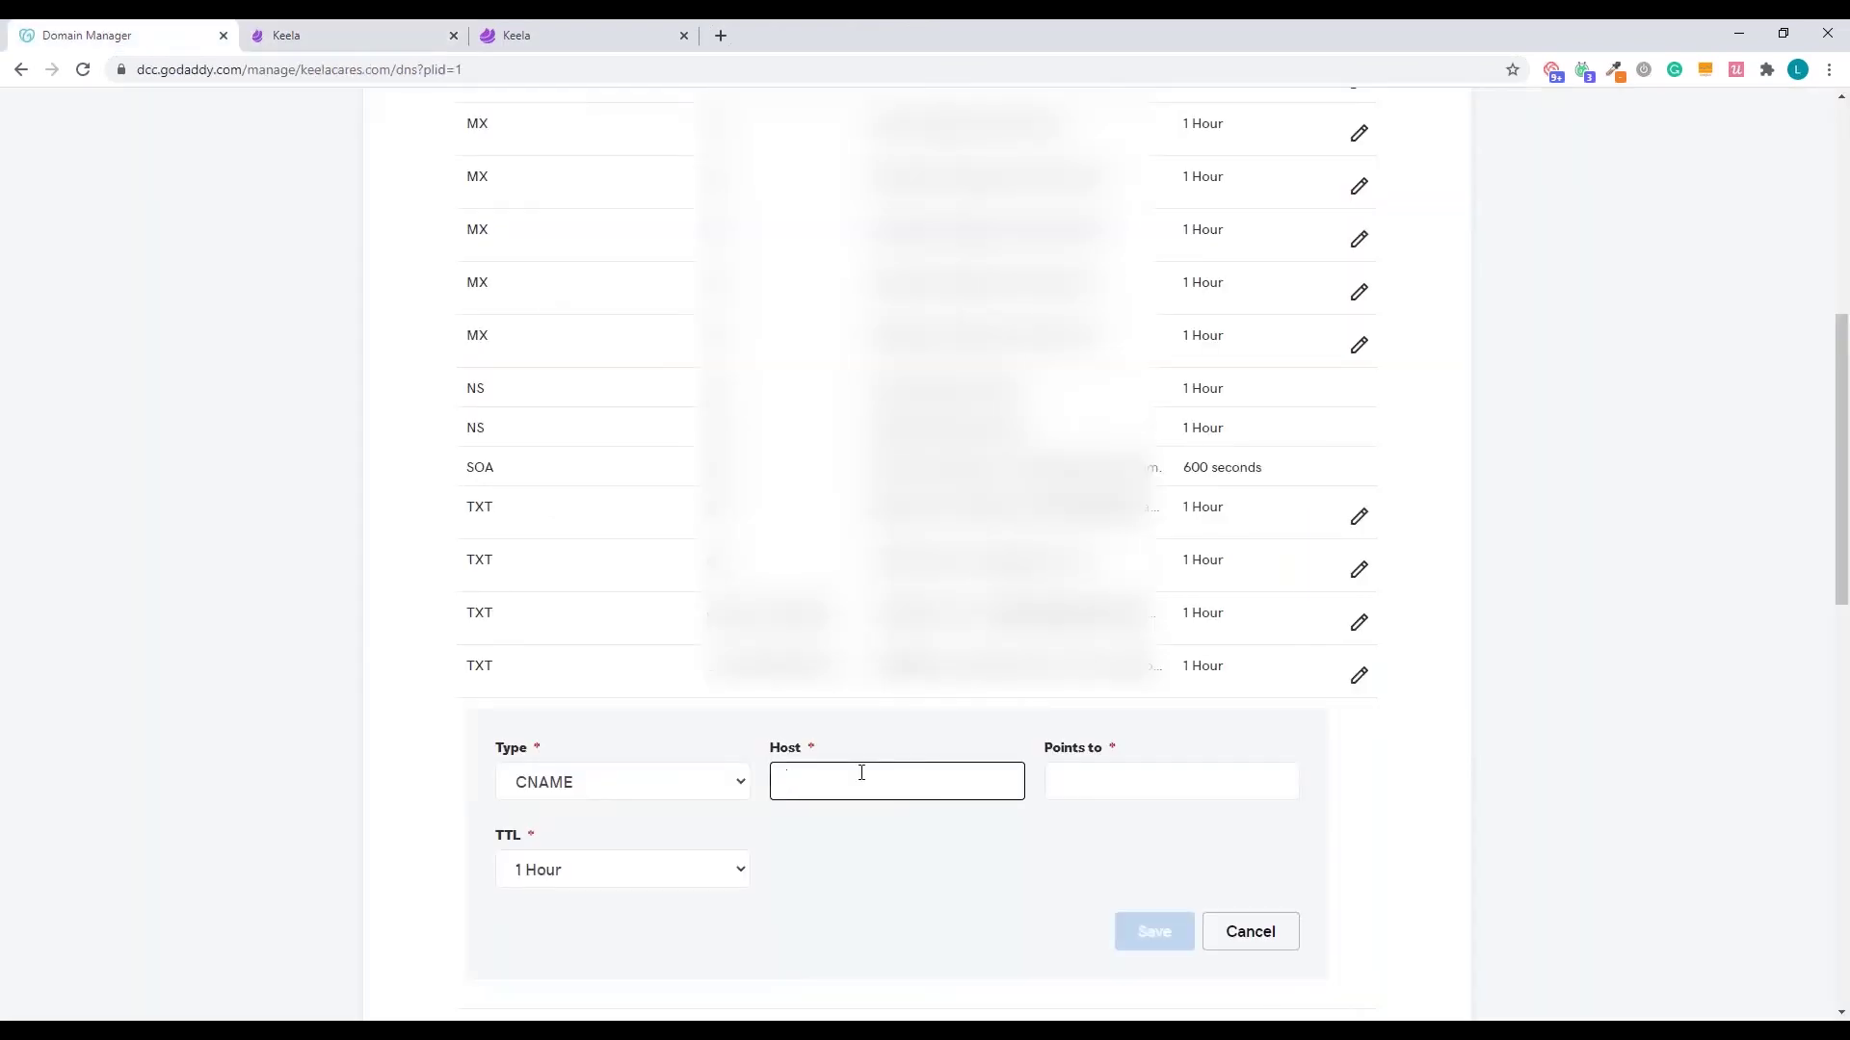
key(ctrl+v)
click(1124, 784)
click(342, 33)
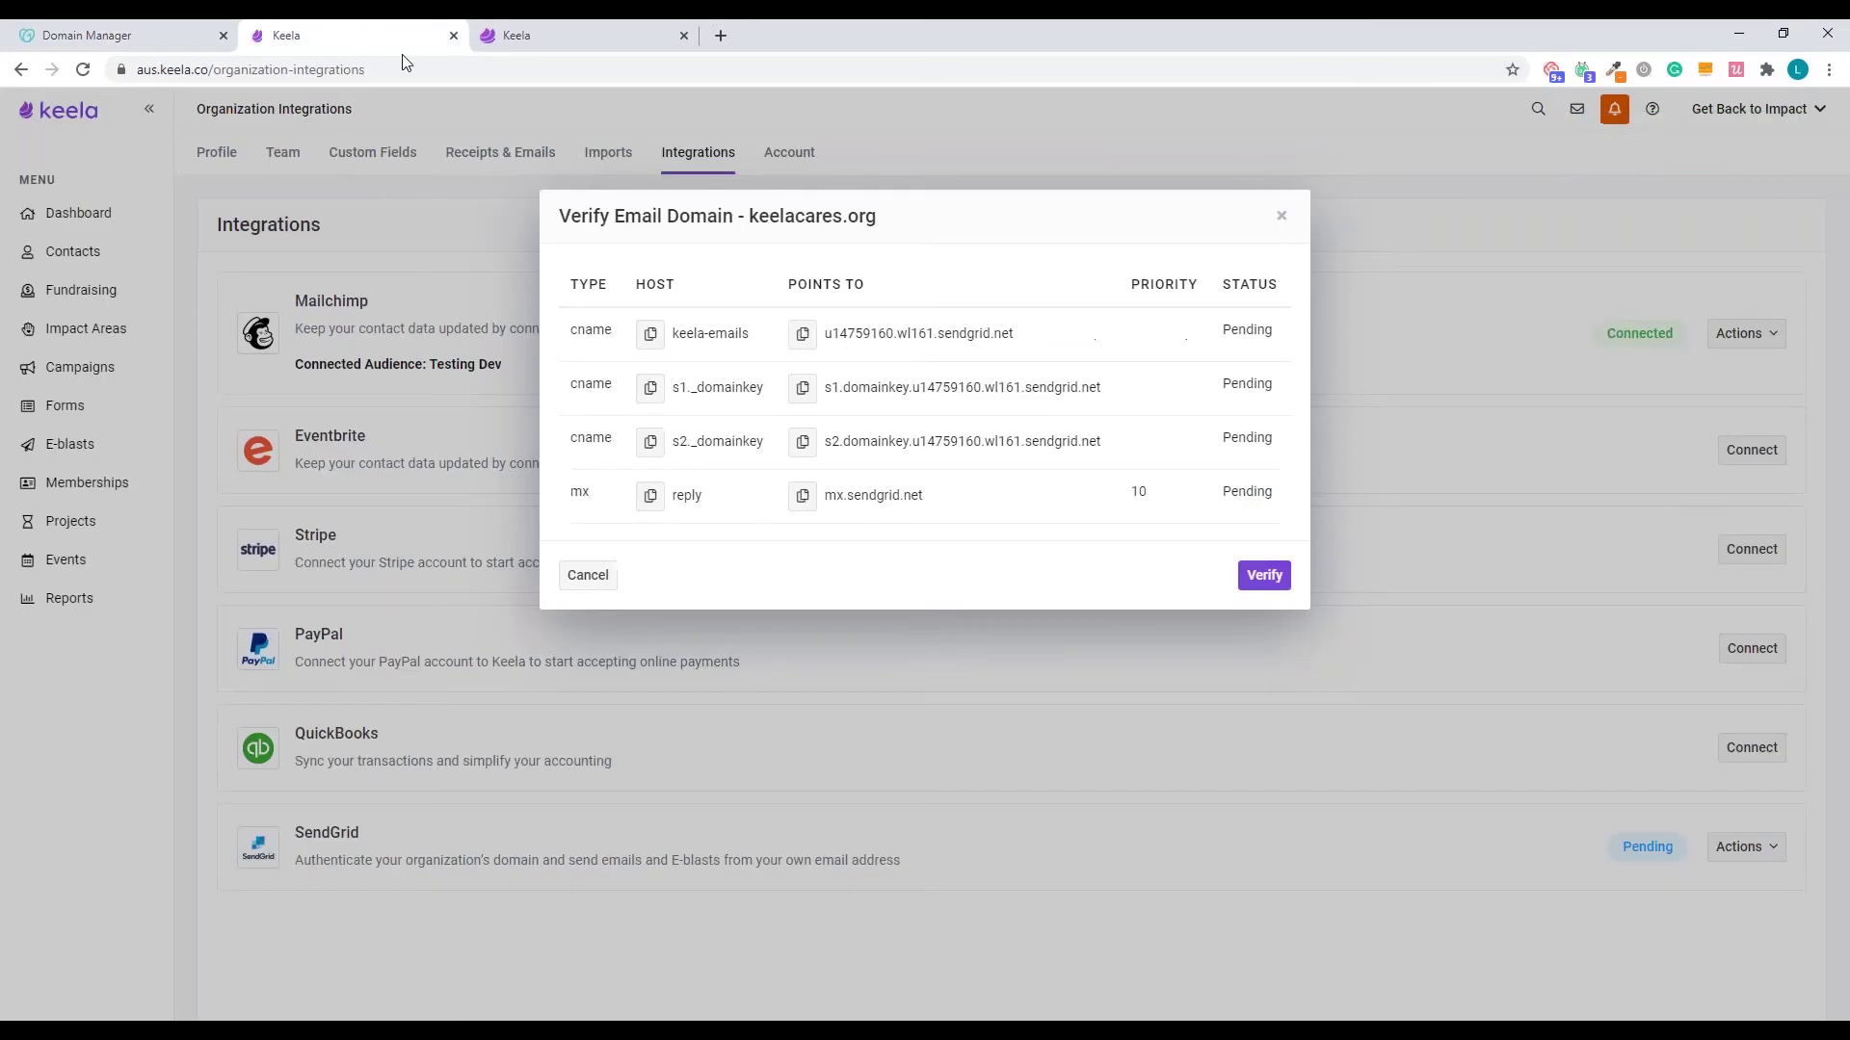
click(805, 339)
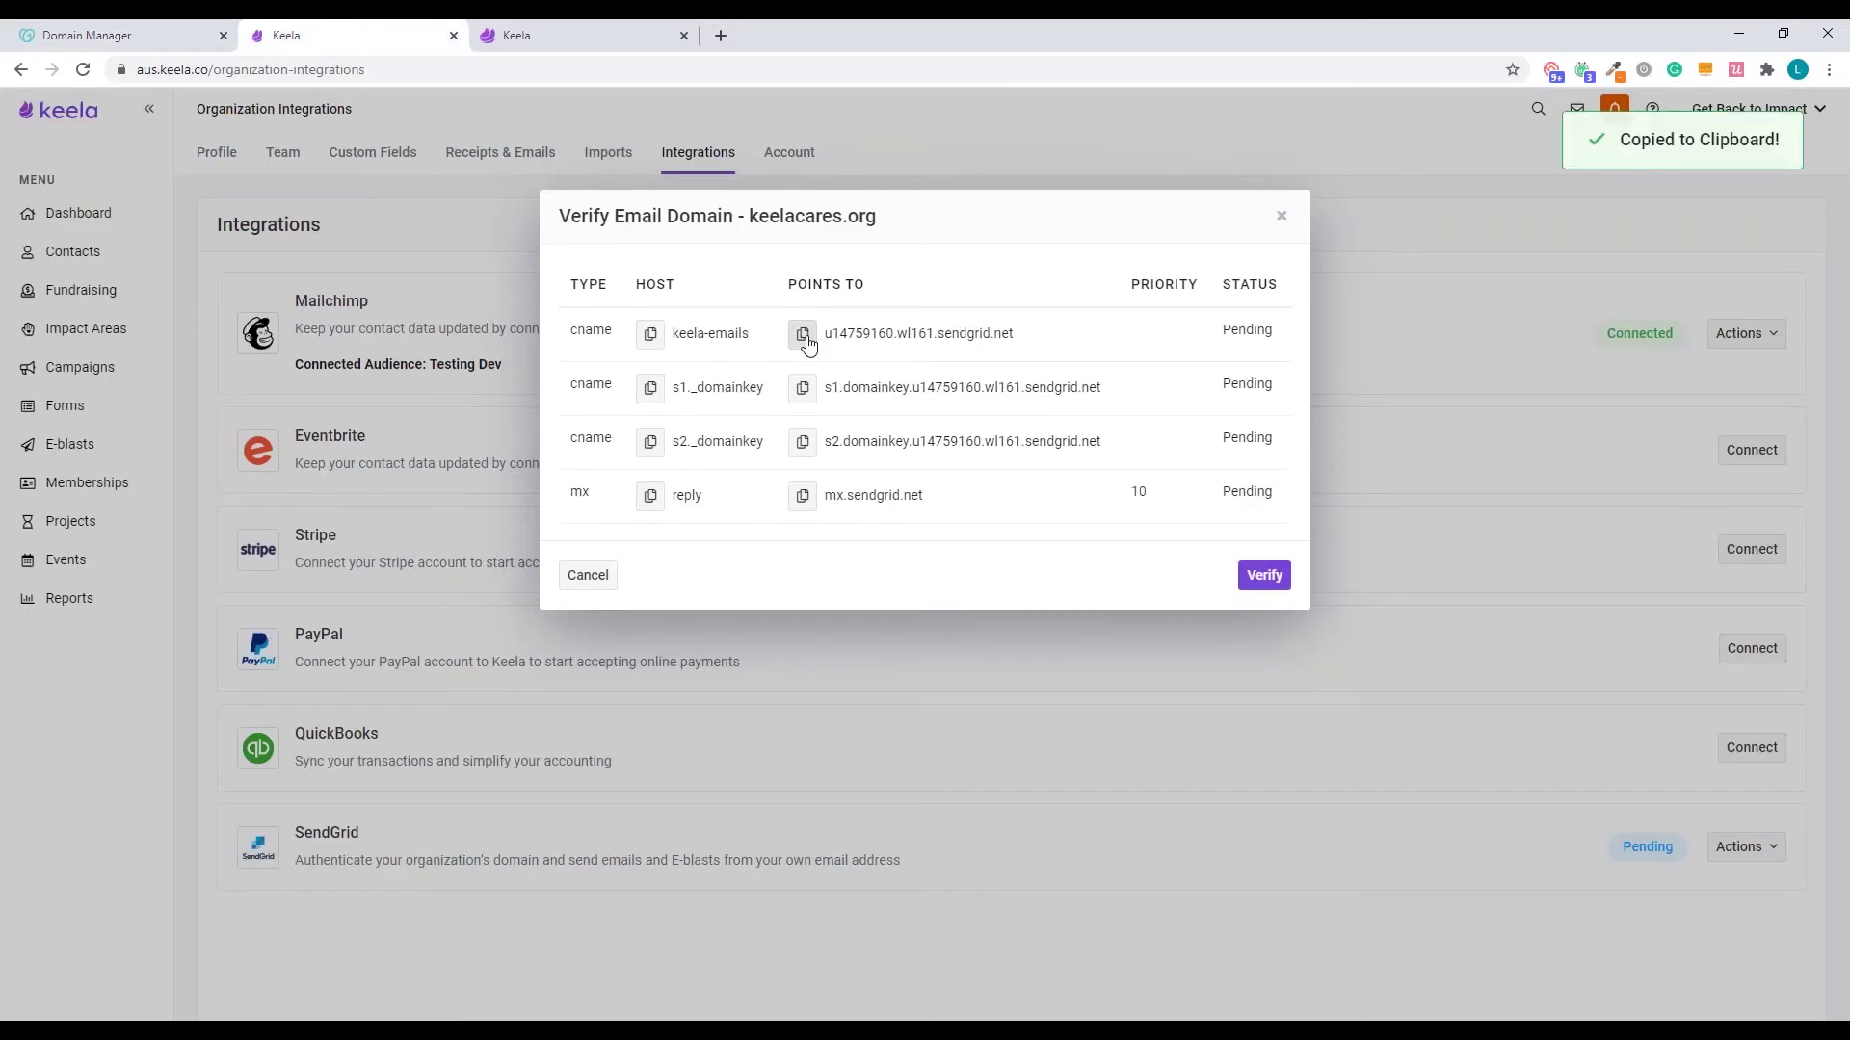
click(81, 29)
key(ctrl+v)
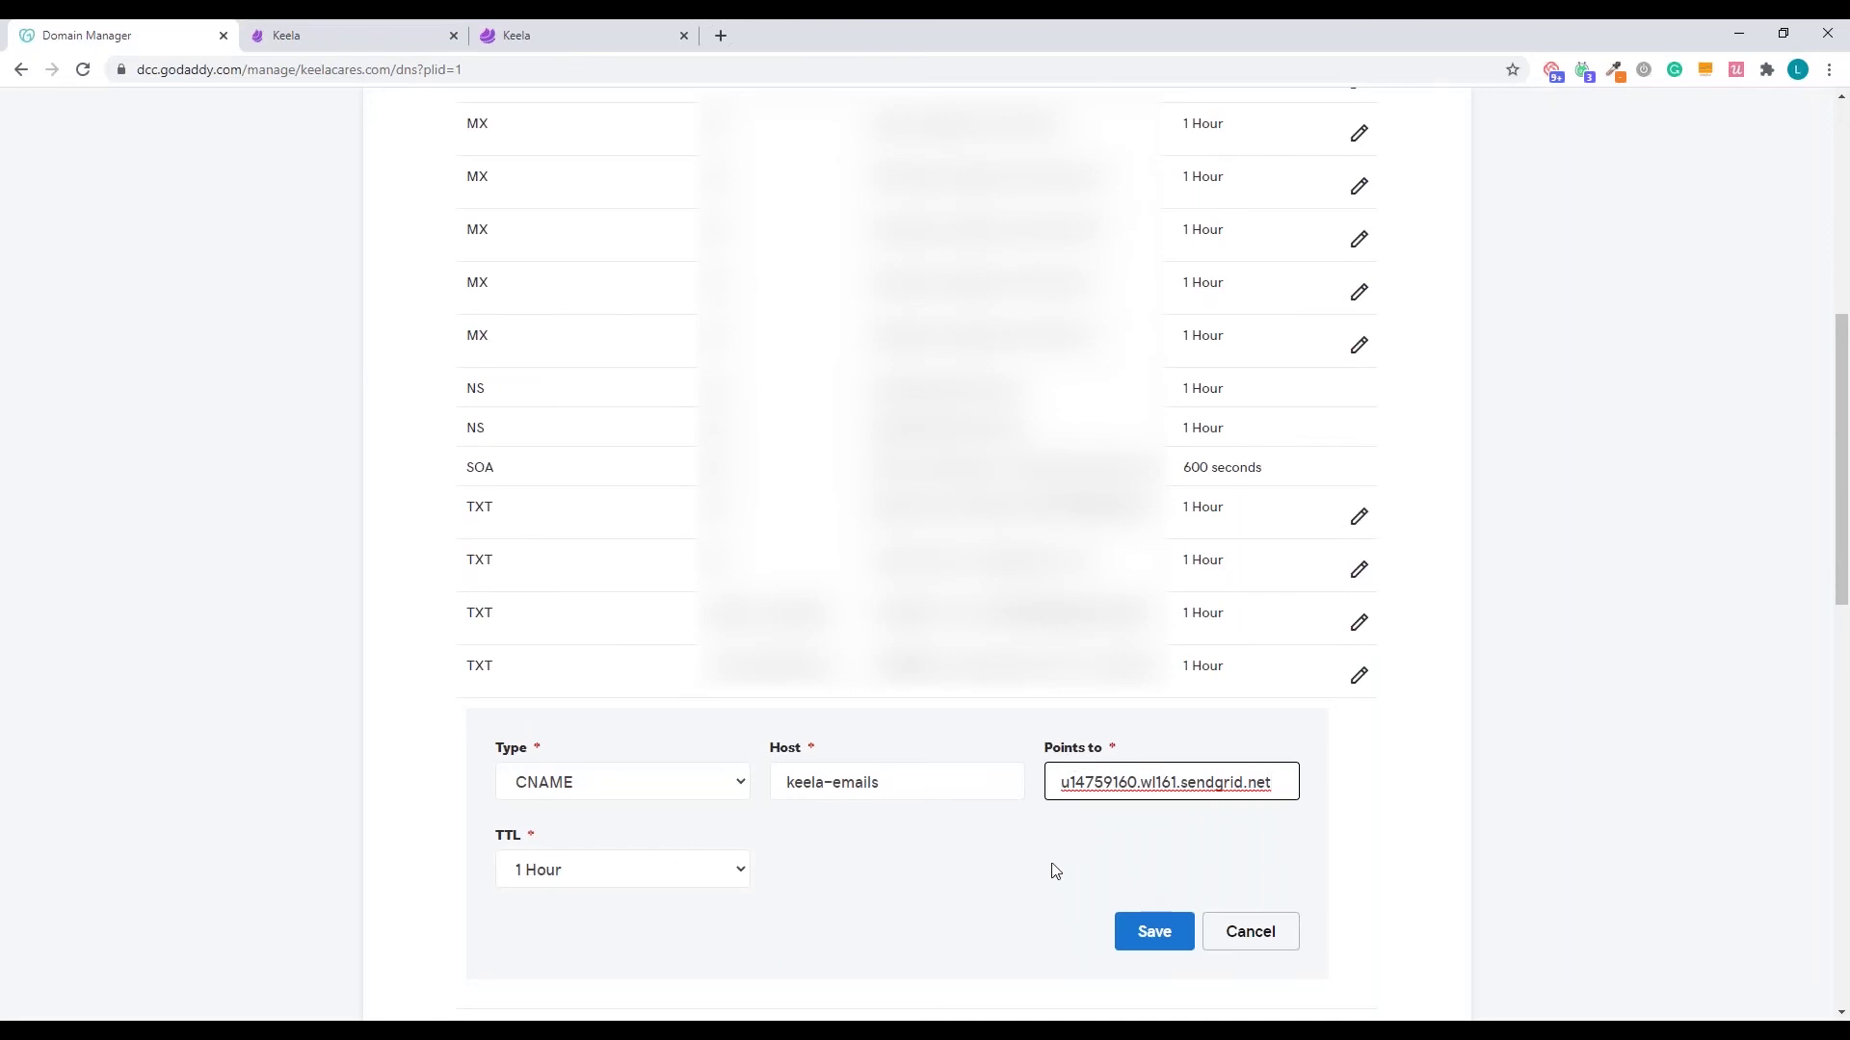
click(346, 35)
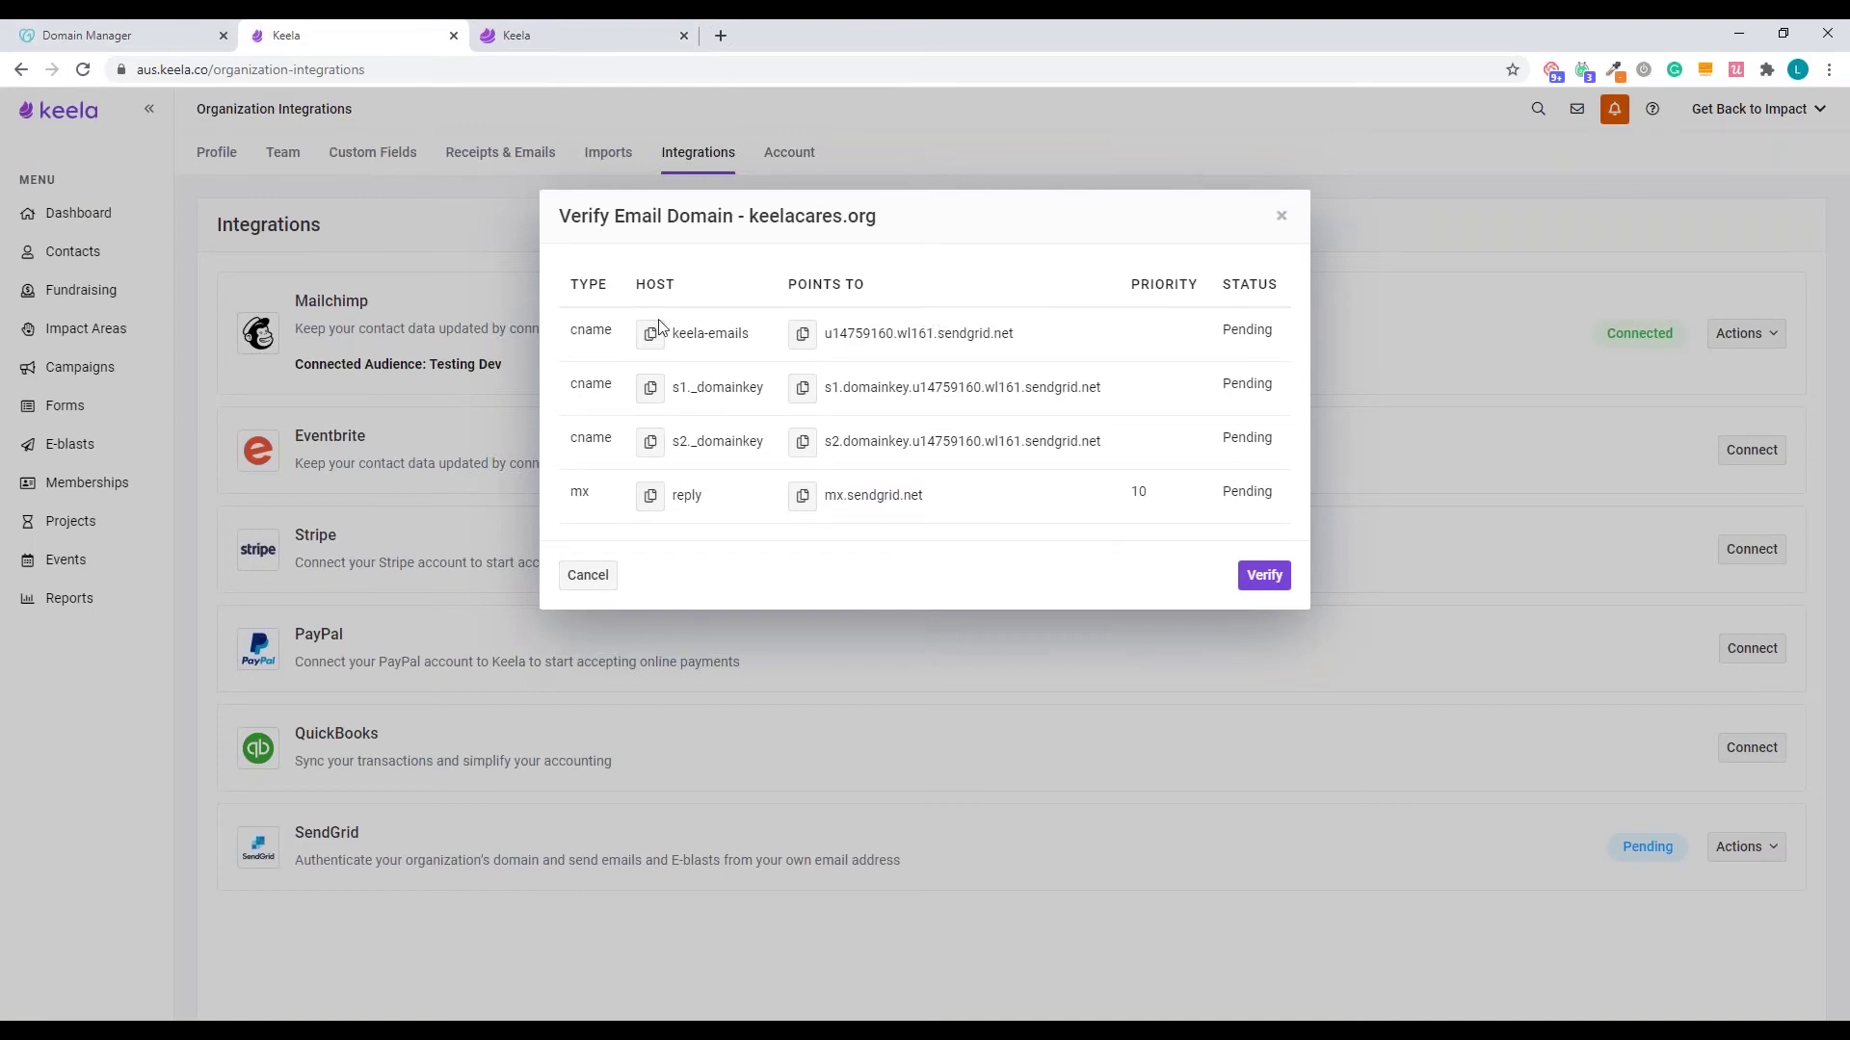
click(128, 28)
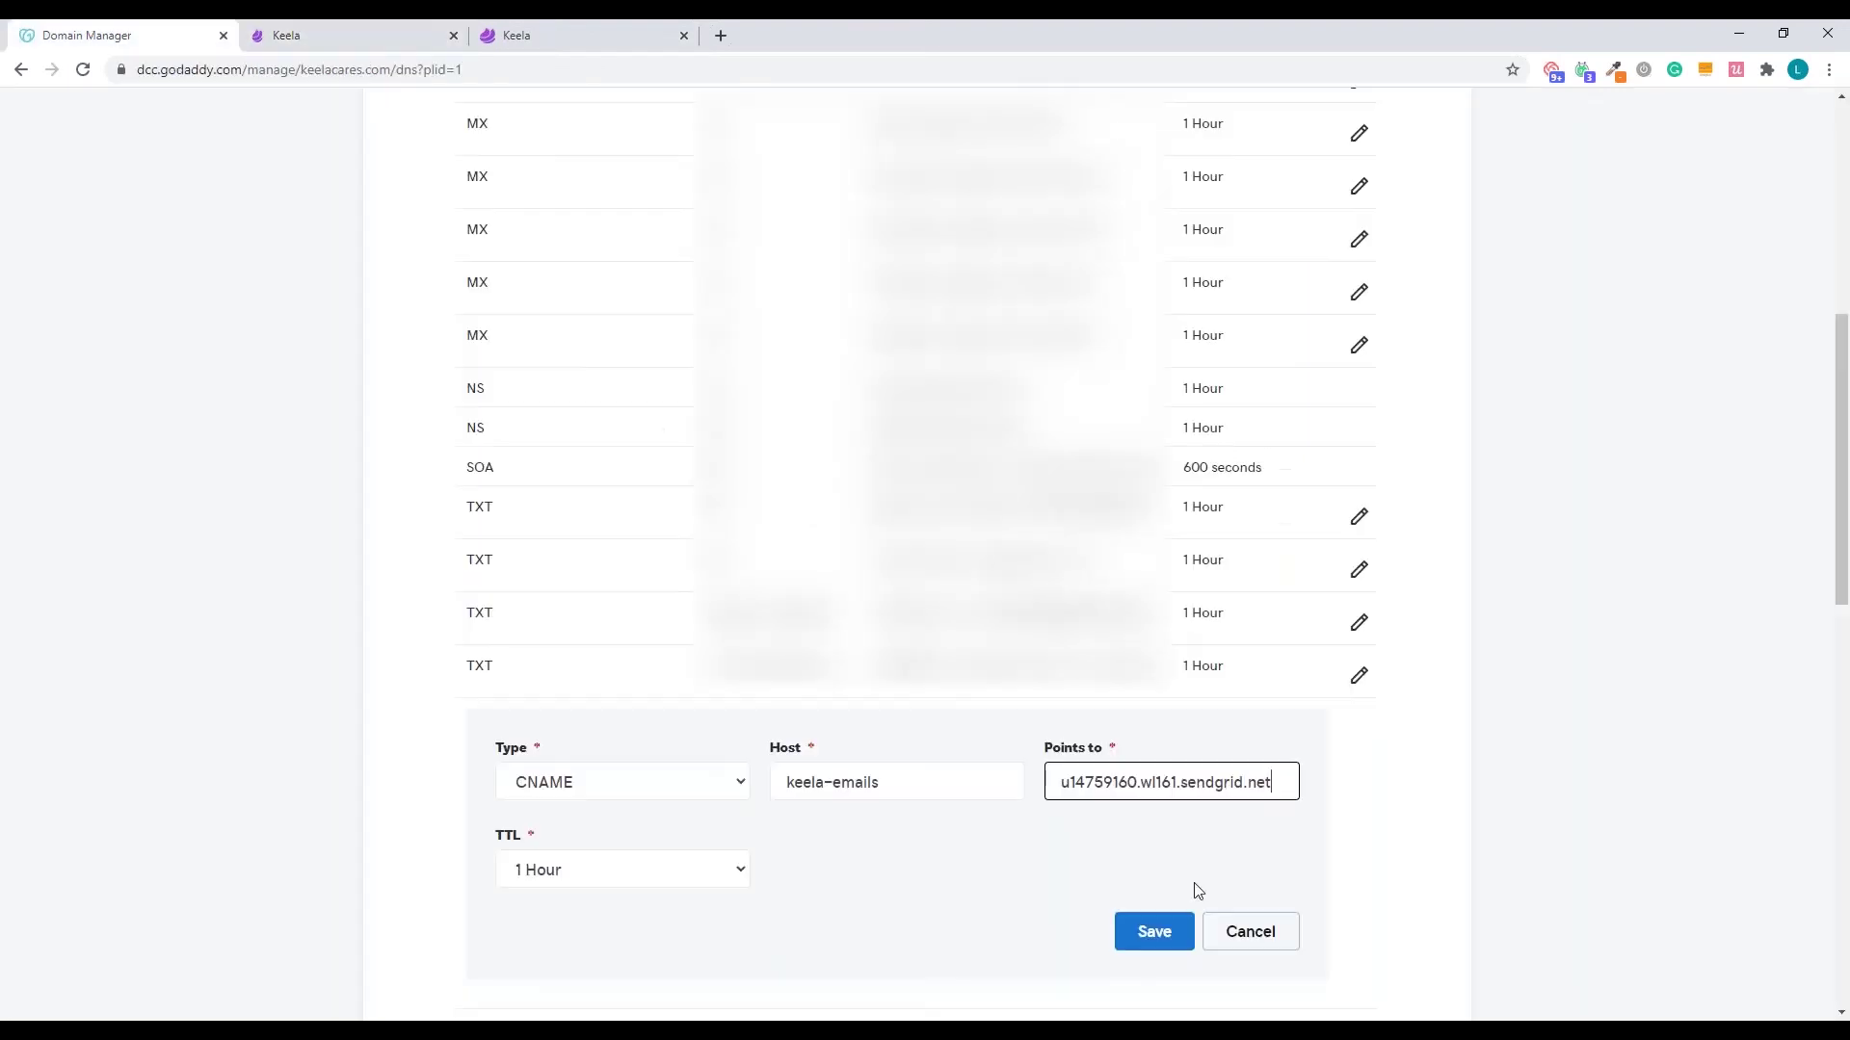
click(1161, 937)
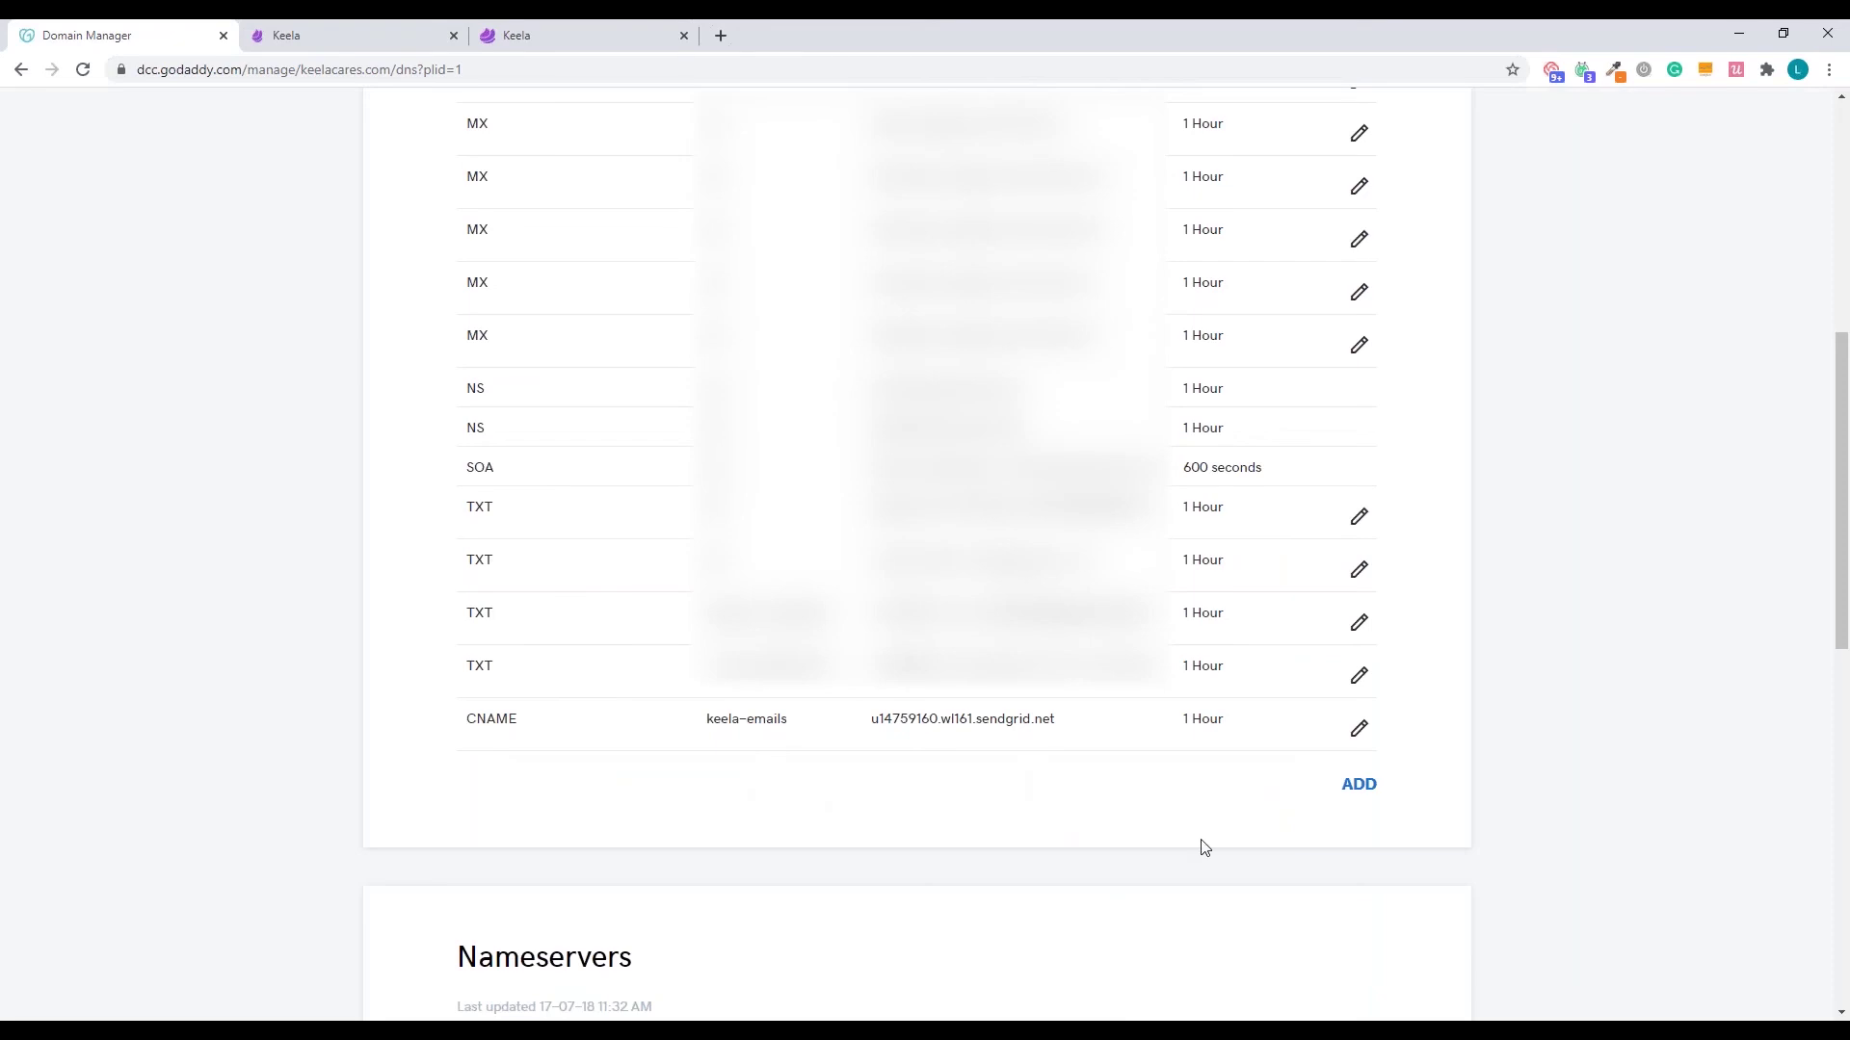
- Add a CNAME for s1._domainkey with its sendgrid.net target copied from Keela, and save
click(1358, 790)
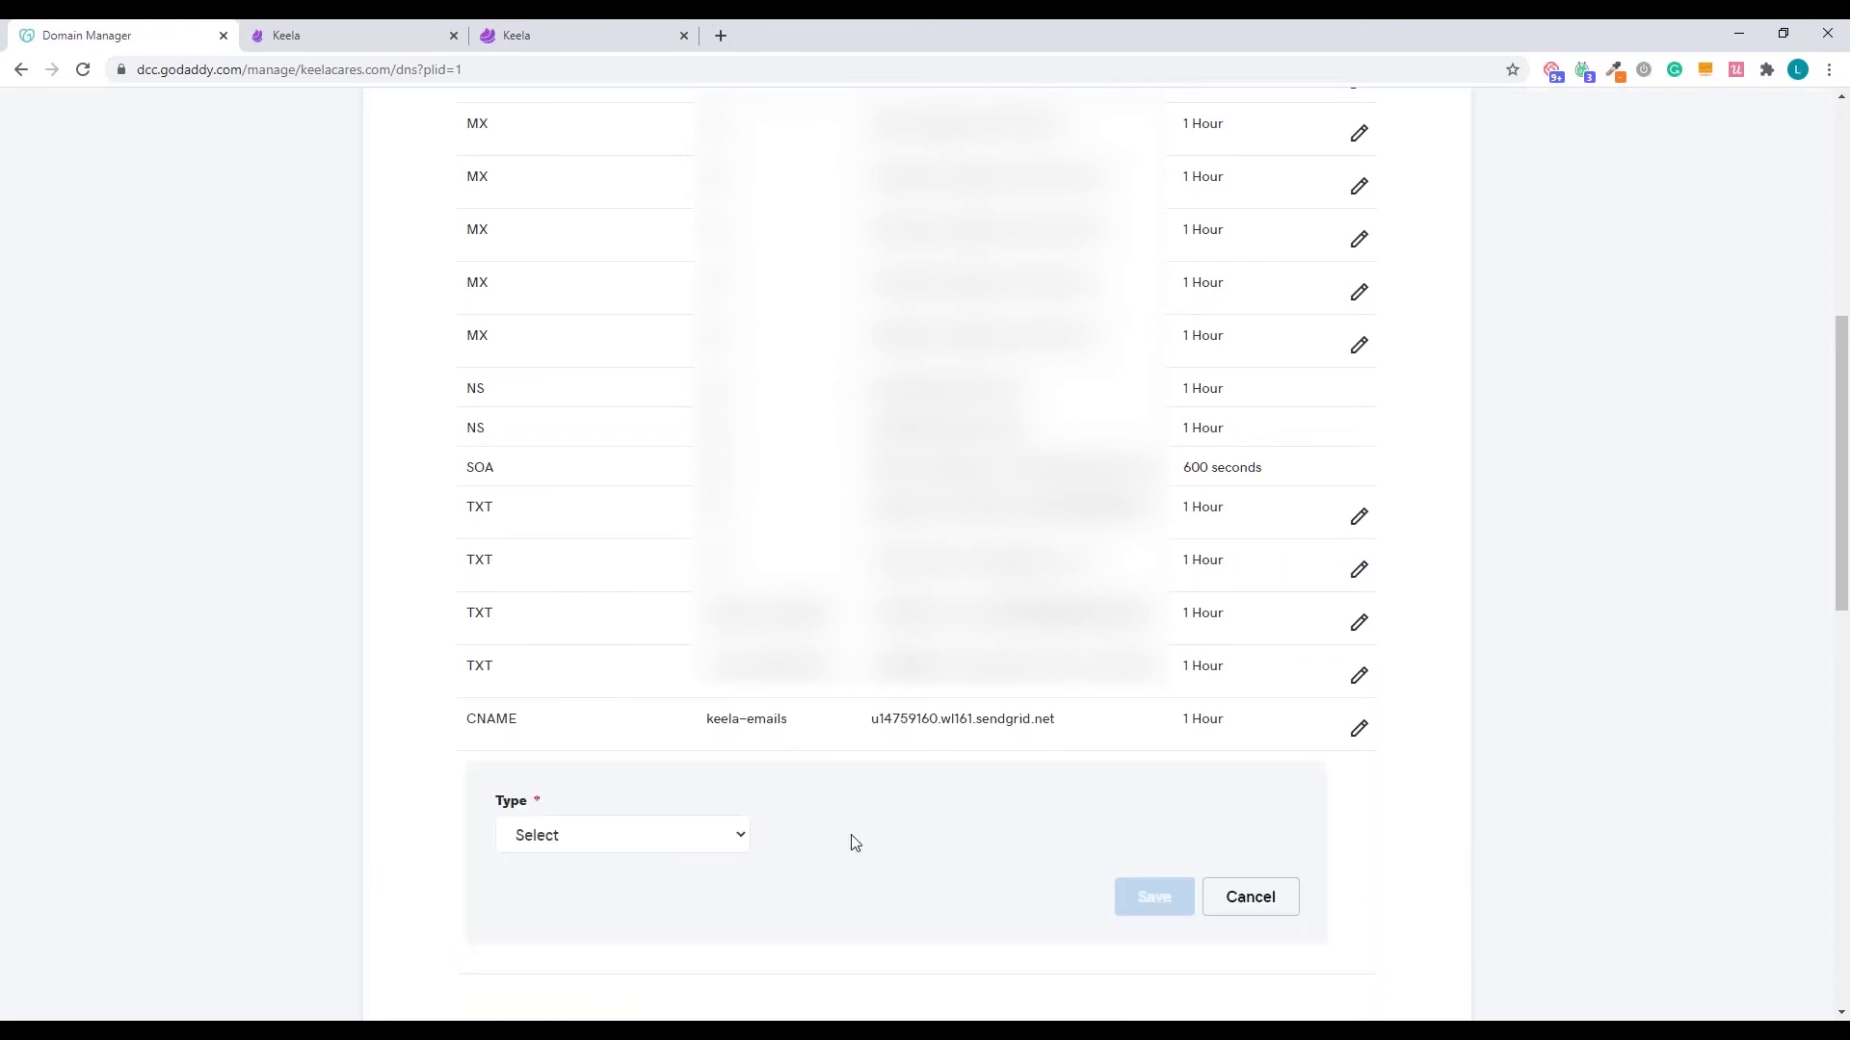
click(732, 835)
click(696, 682)
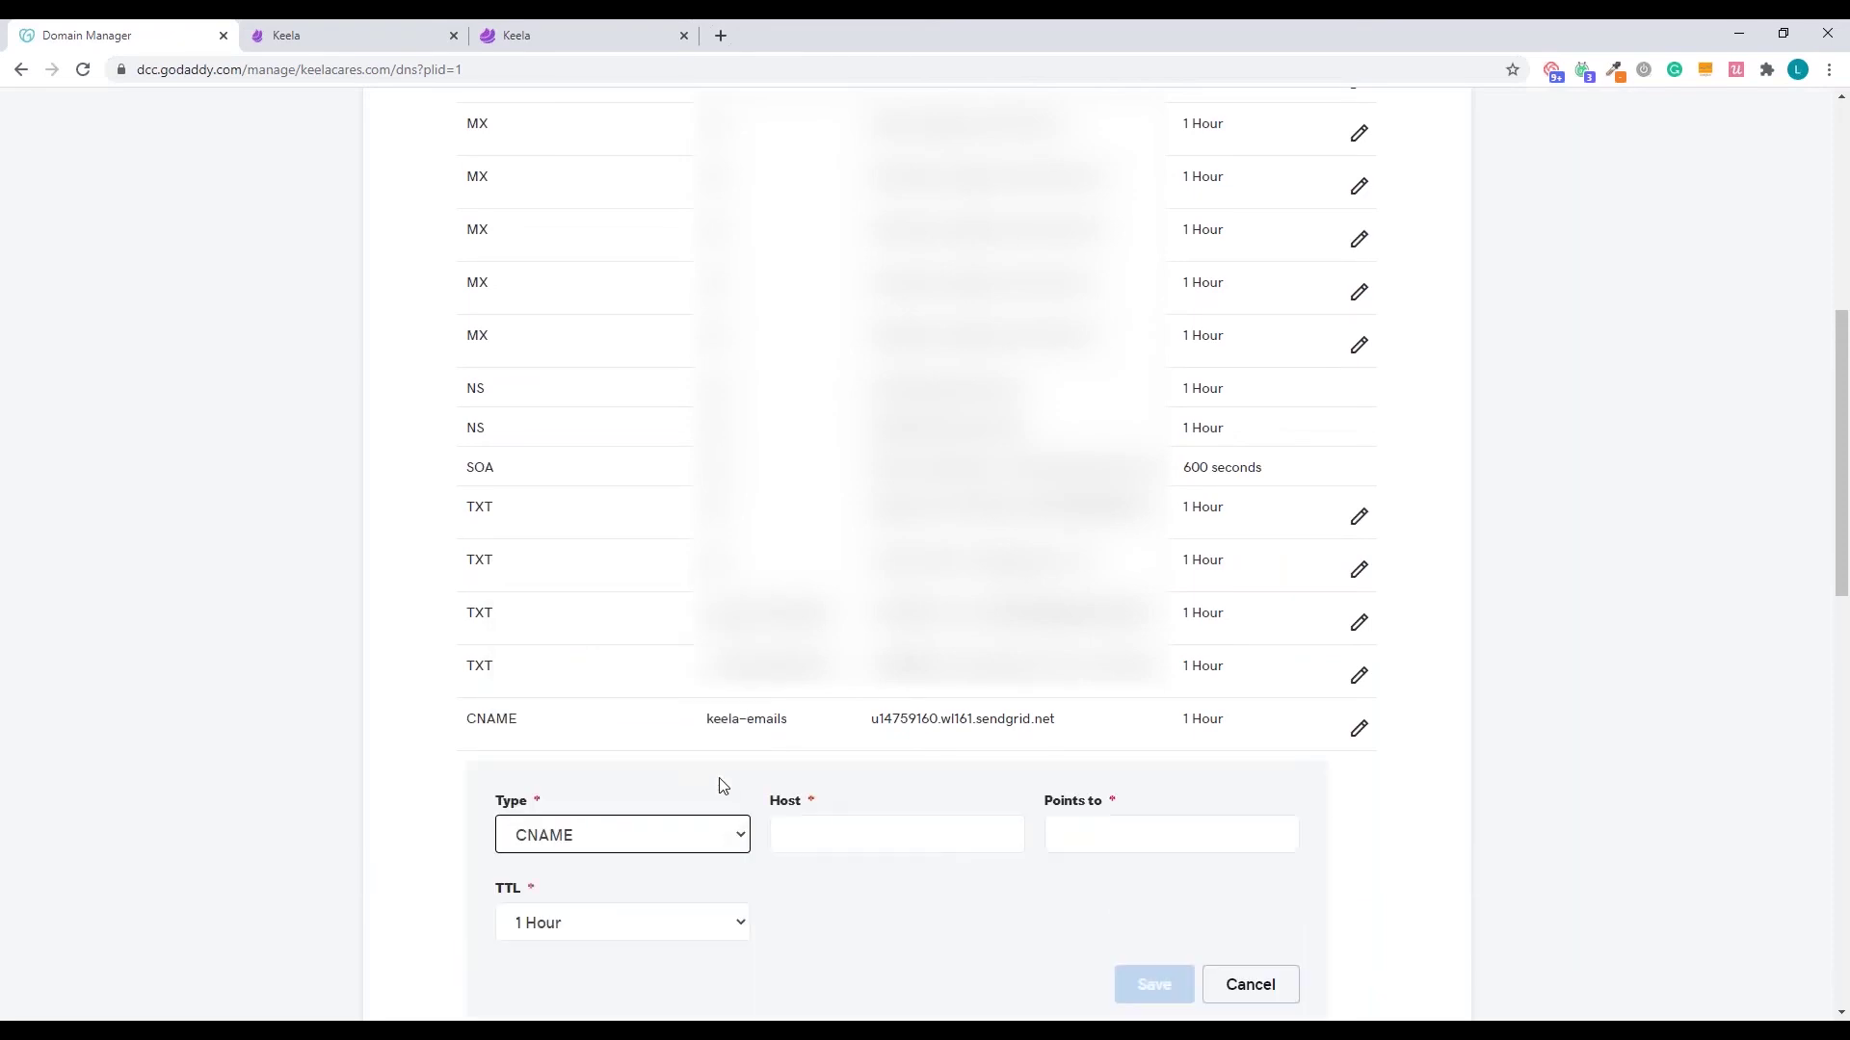
click(339, 35)
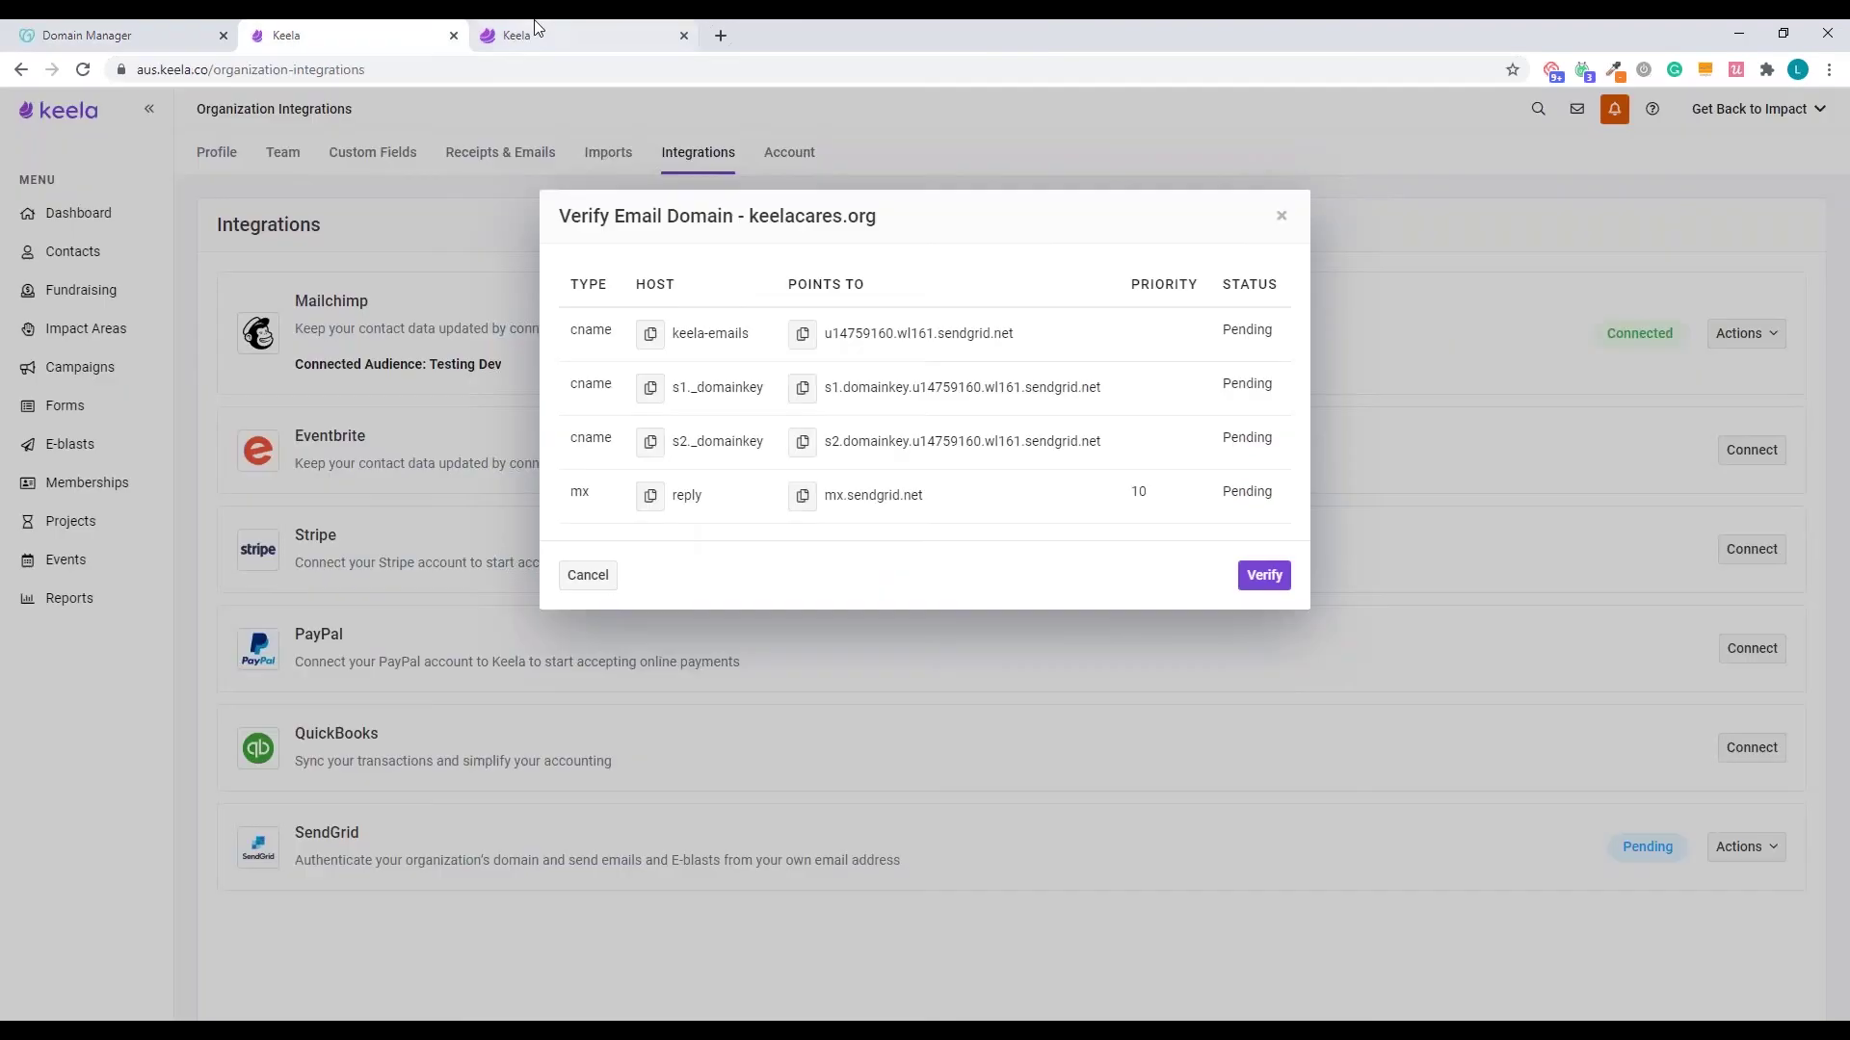
click(650, 388)
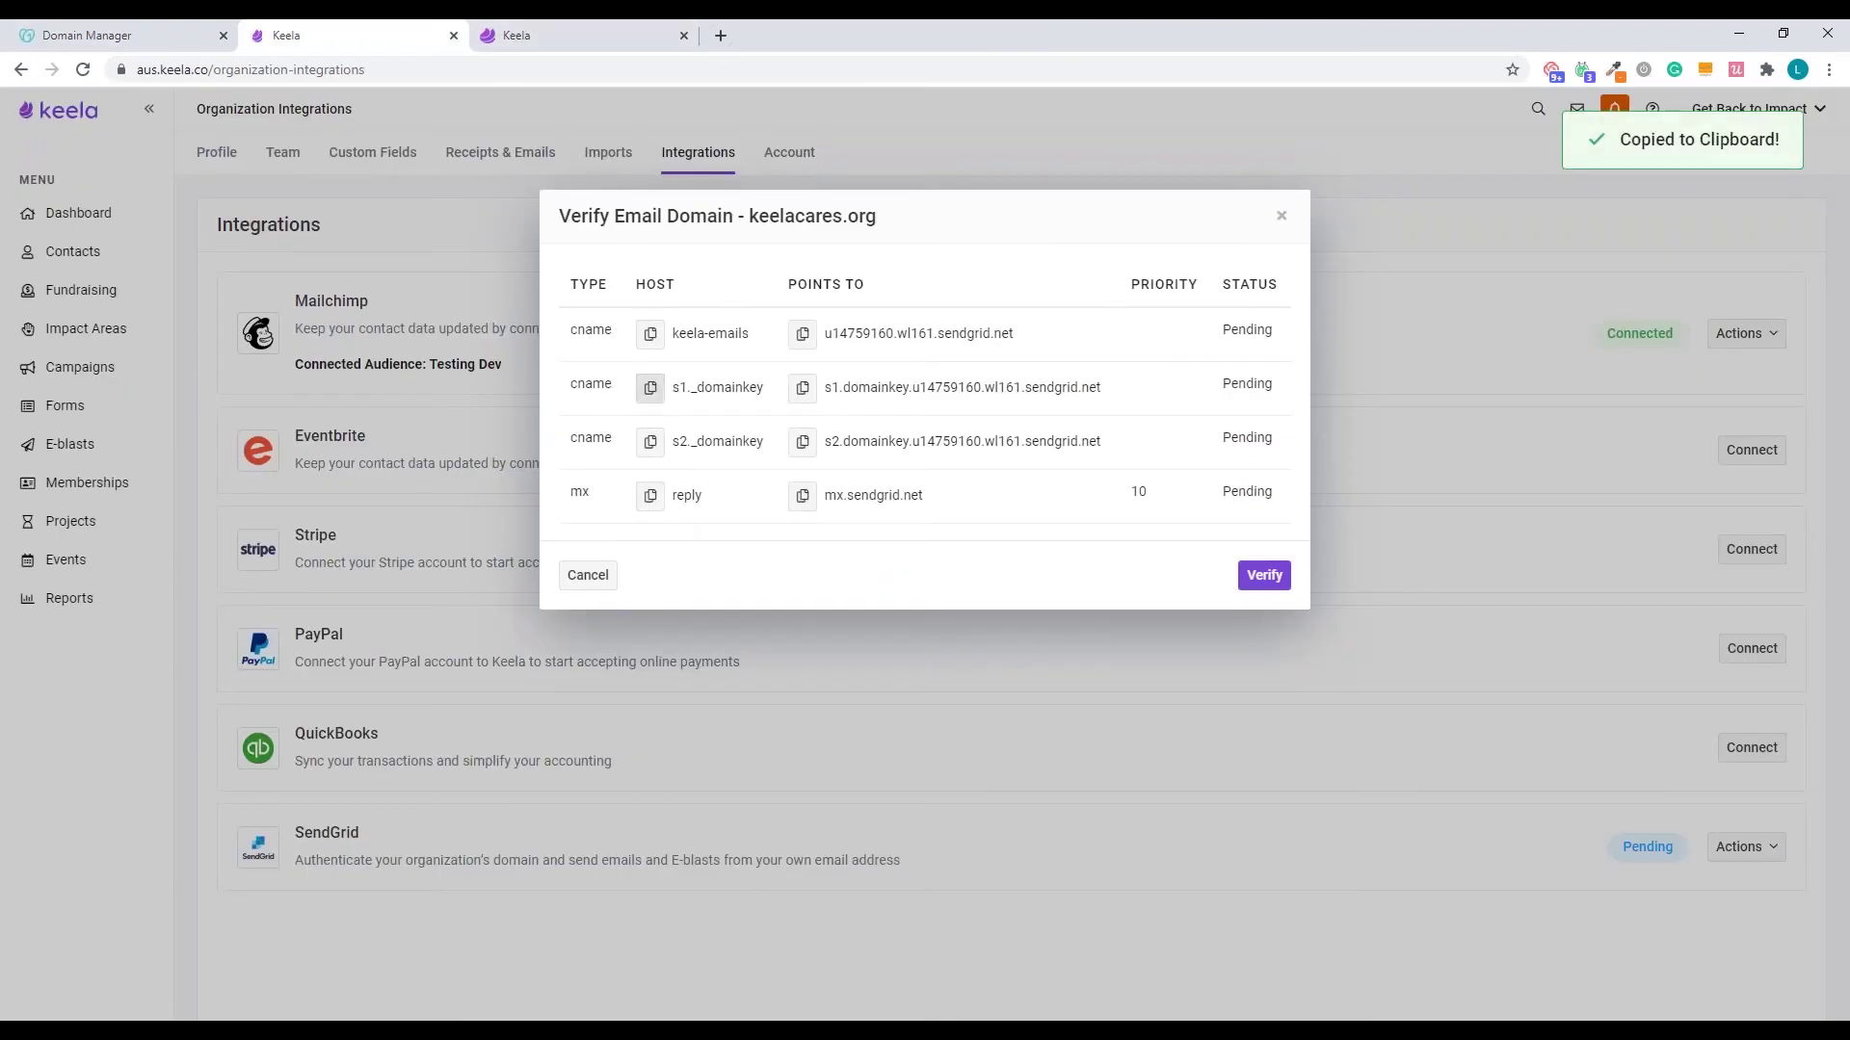
click(83, 34)
click(821, 836)
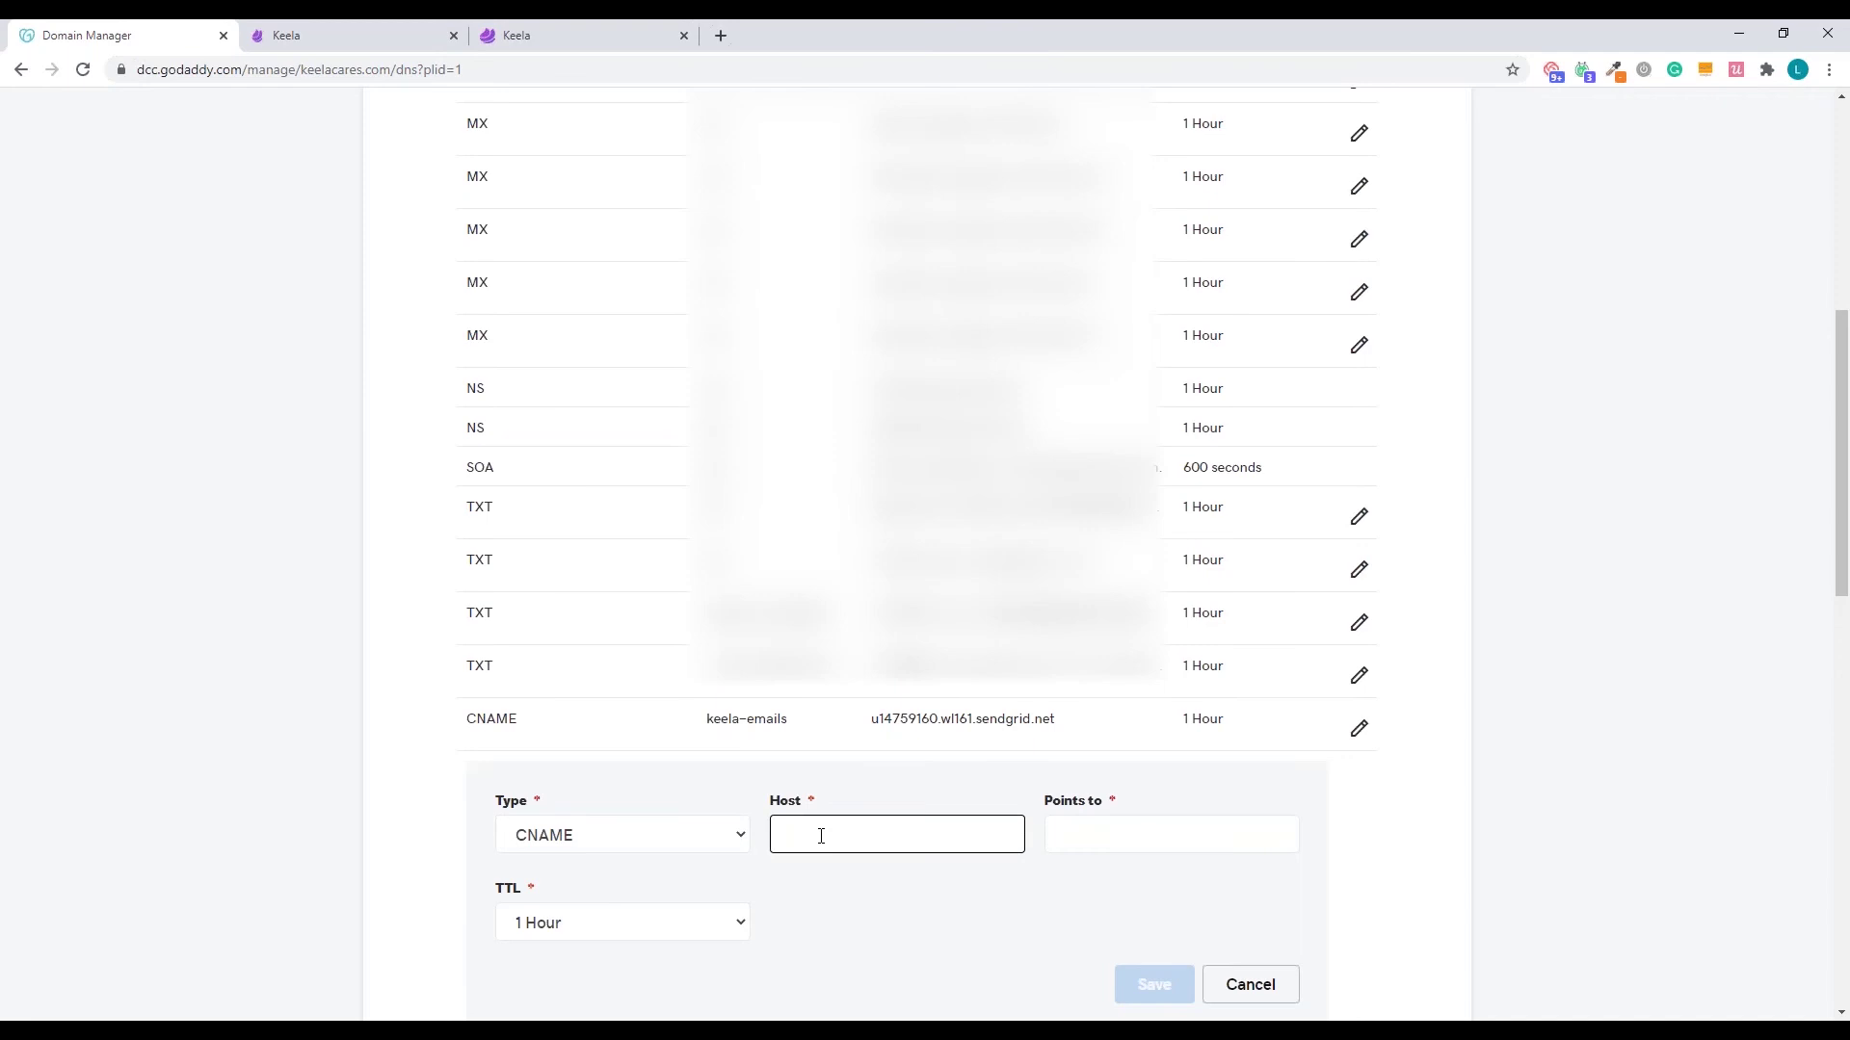
key(ctrl+v)
click(373, 25)
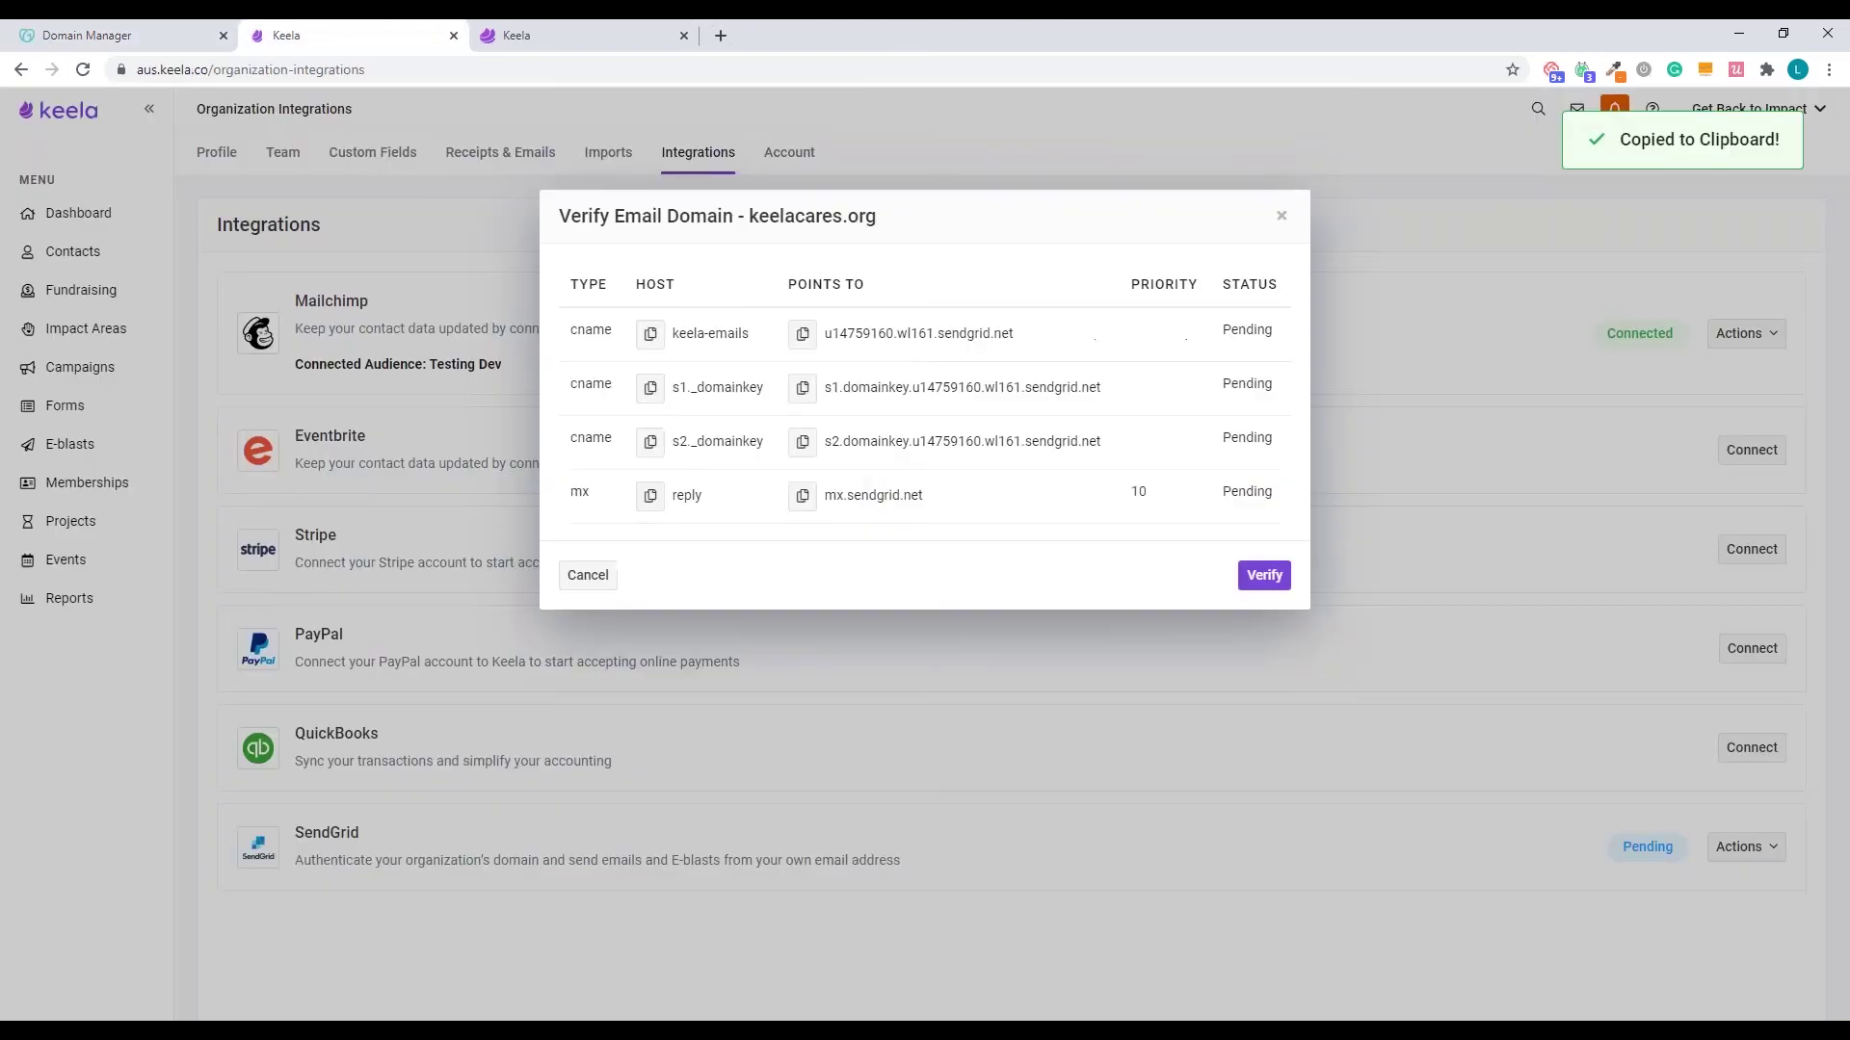
click(802, 387)
click(87, 35)
click(1076, 843)
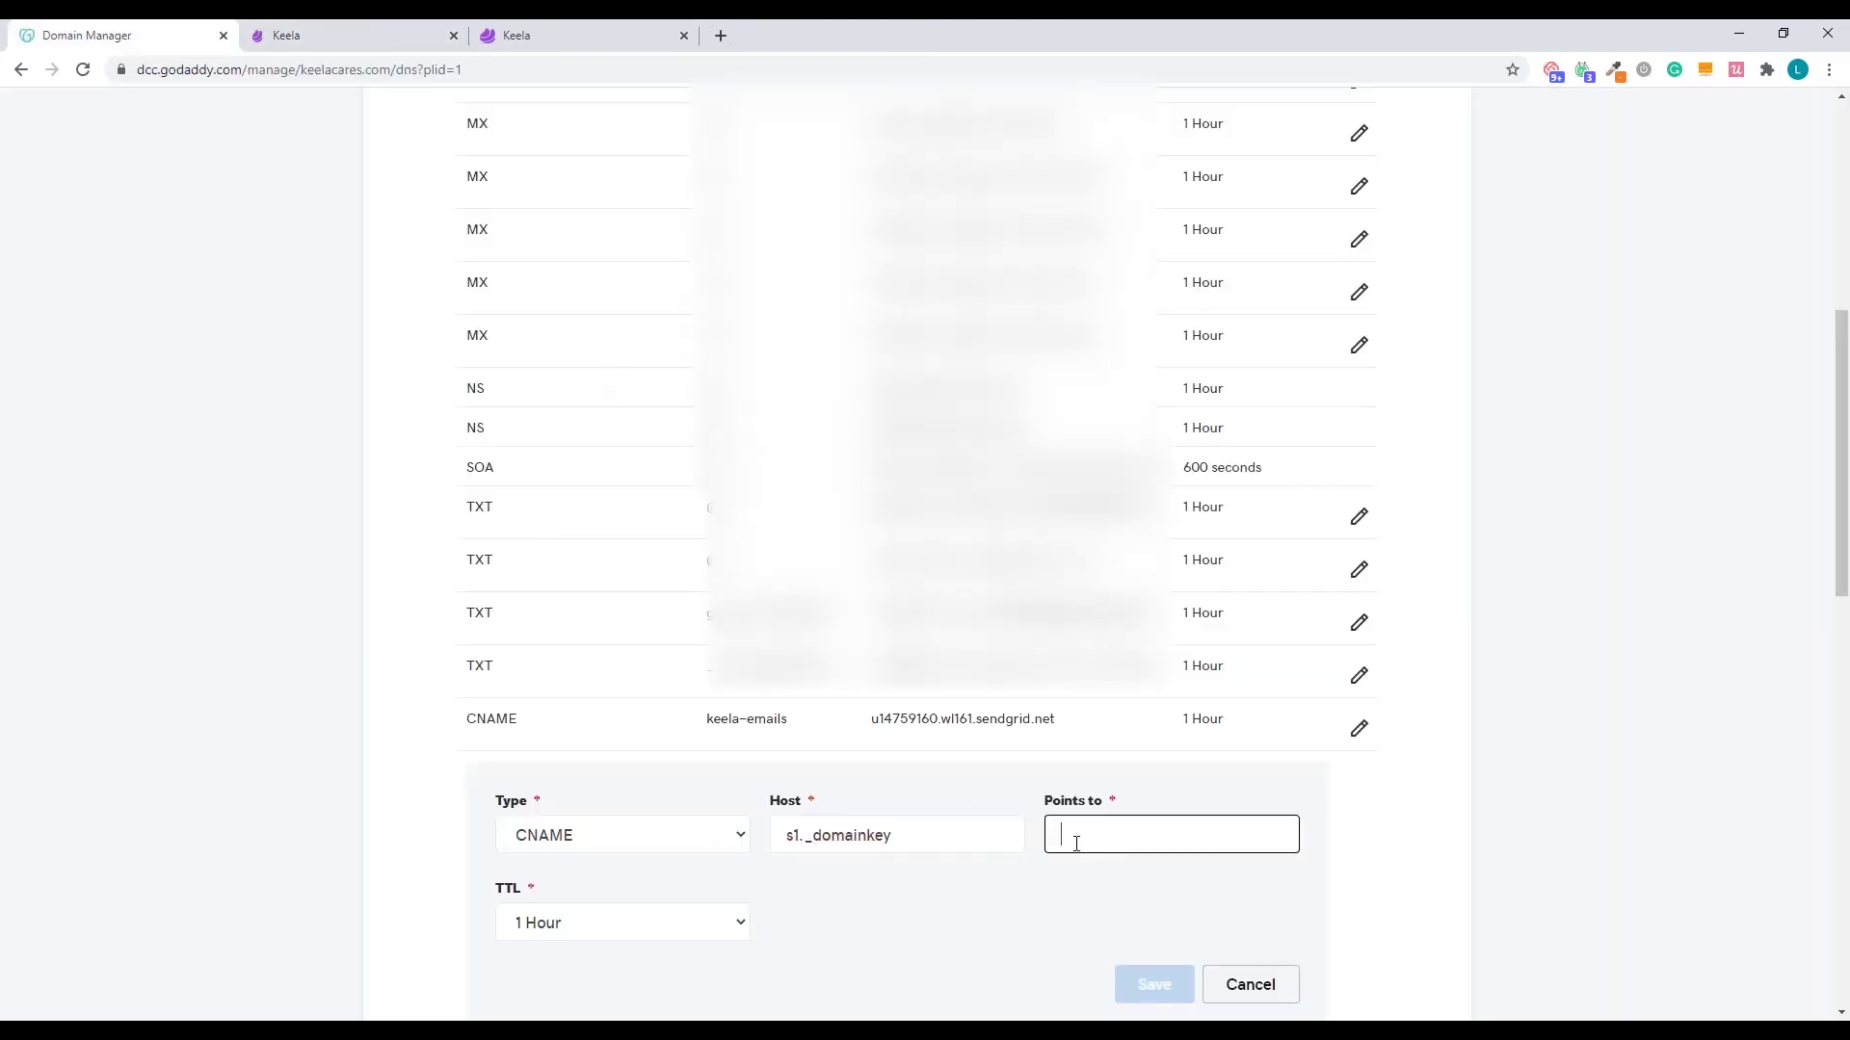
key(ctrl+v)
scroll(1060, 809, down, 2)
click(1154, 804)
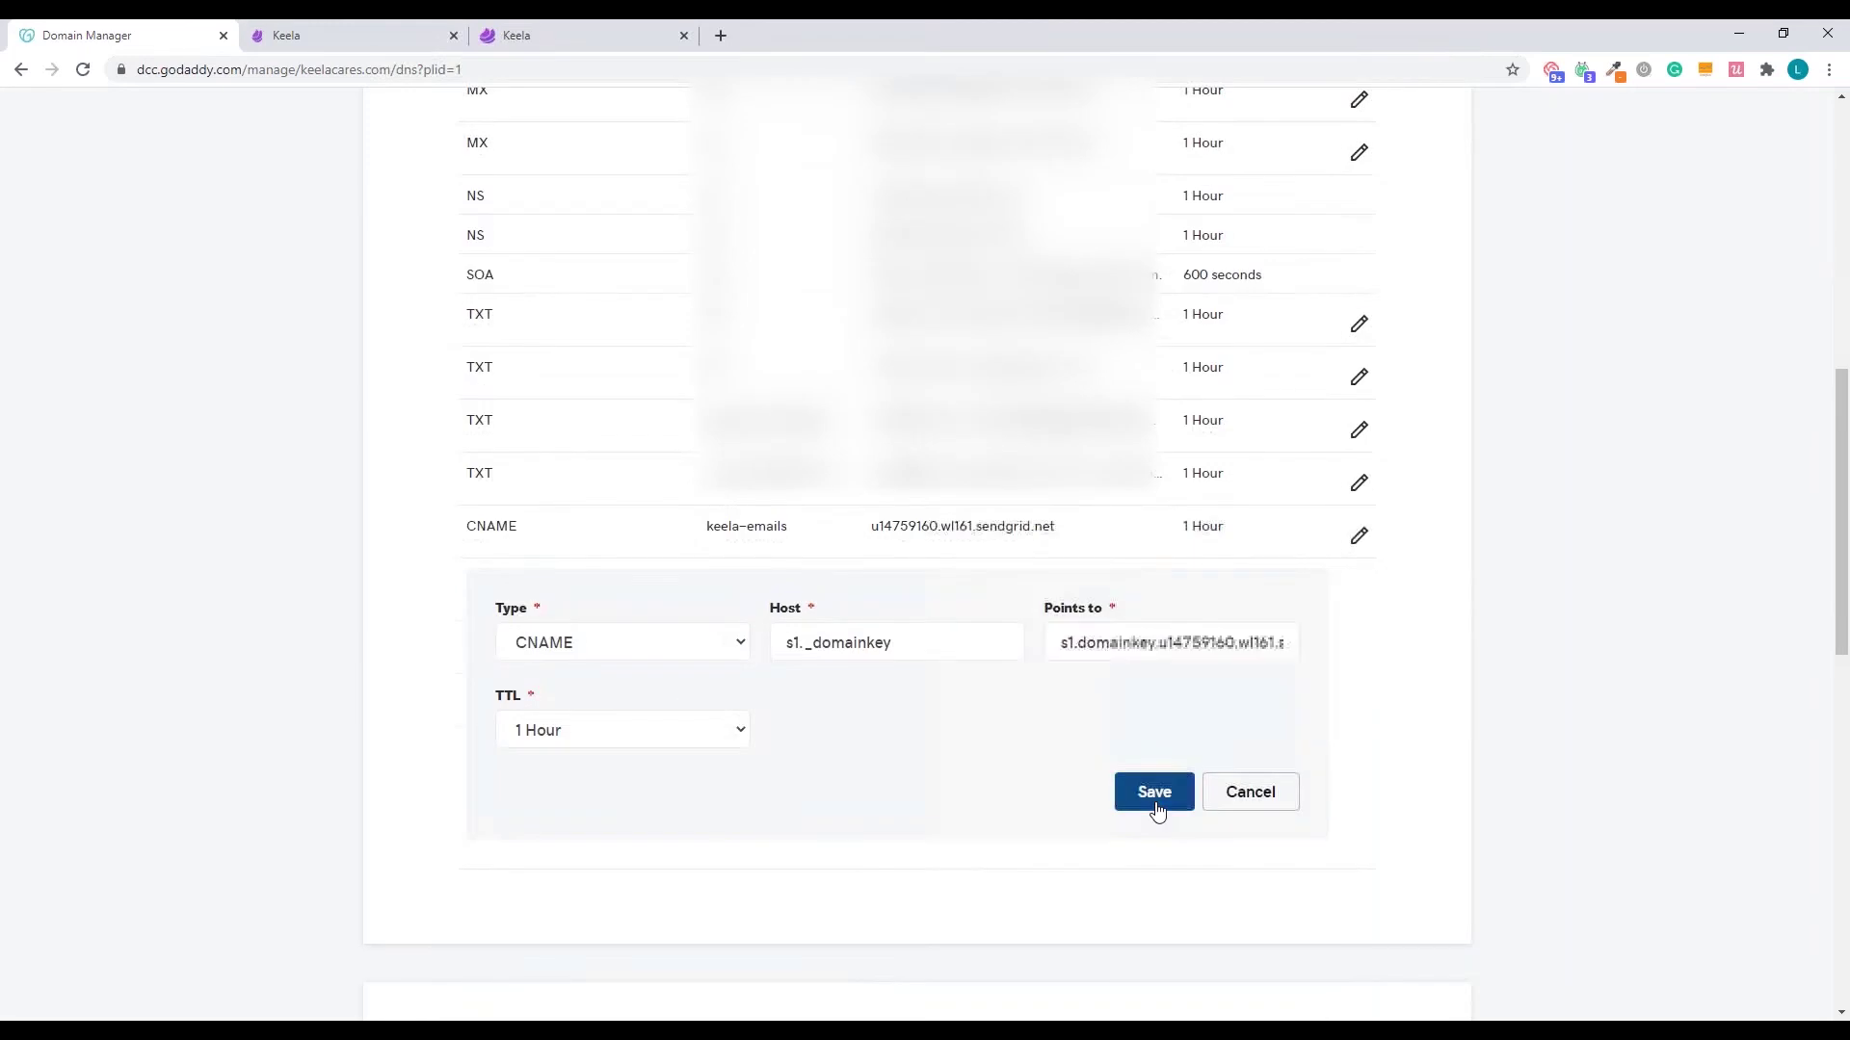
- Add a CNAME for s2._domainkey with its sendgrid.net target copied from Keela, and save
click(1358, 644)
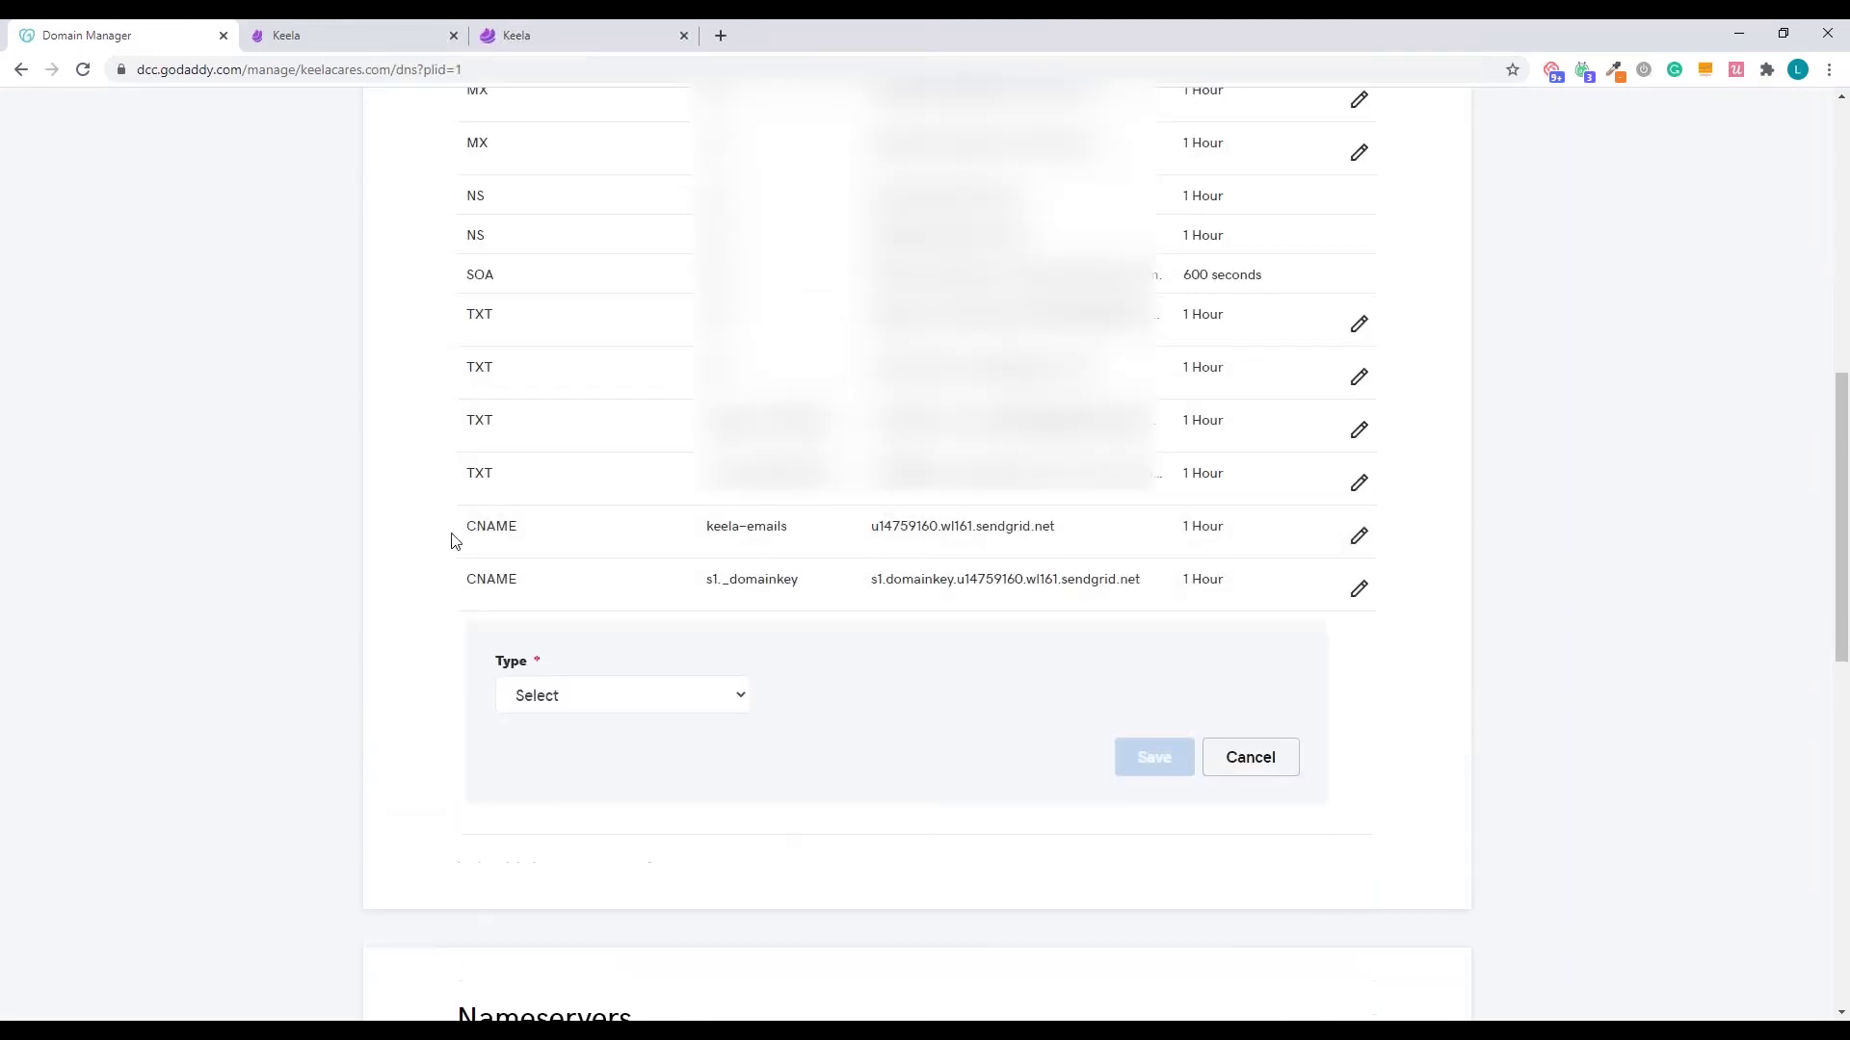
click(576, 695)
click(617, 799)
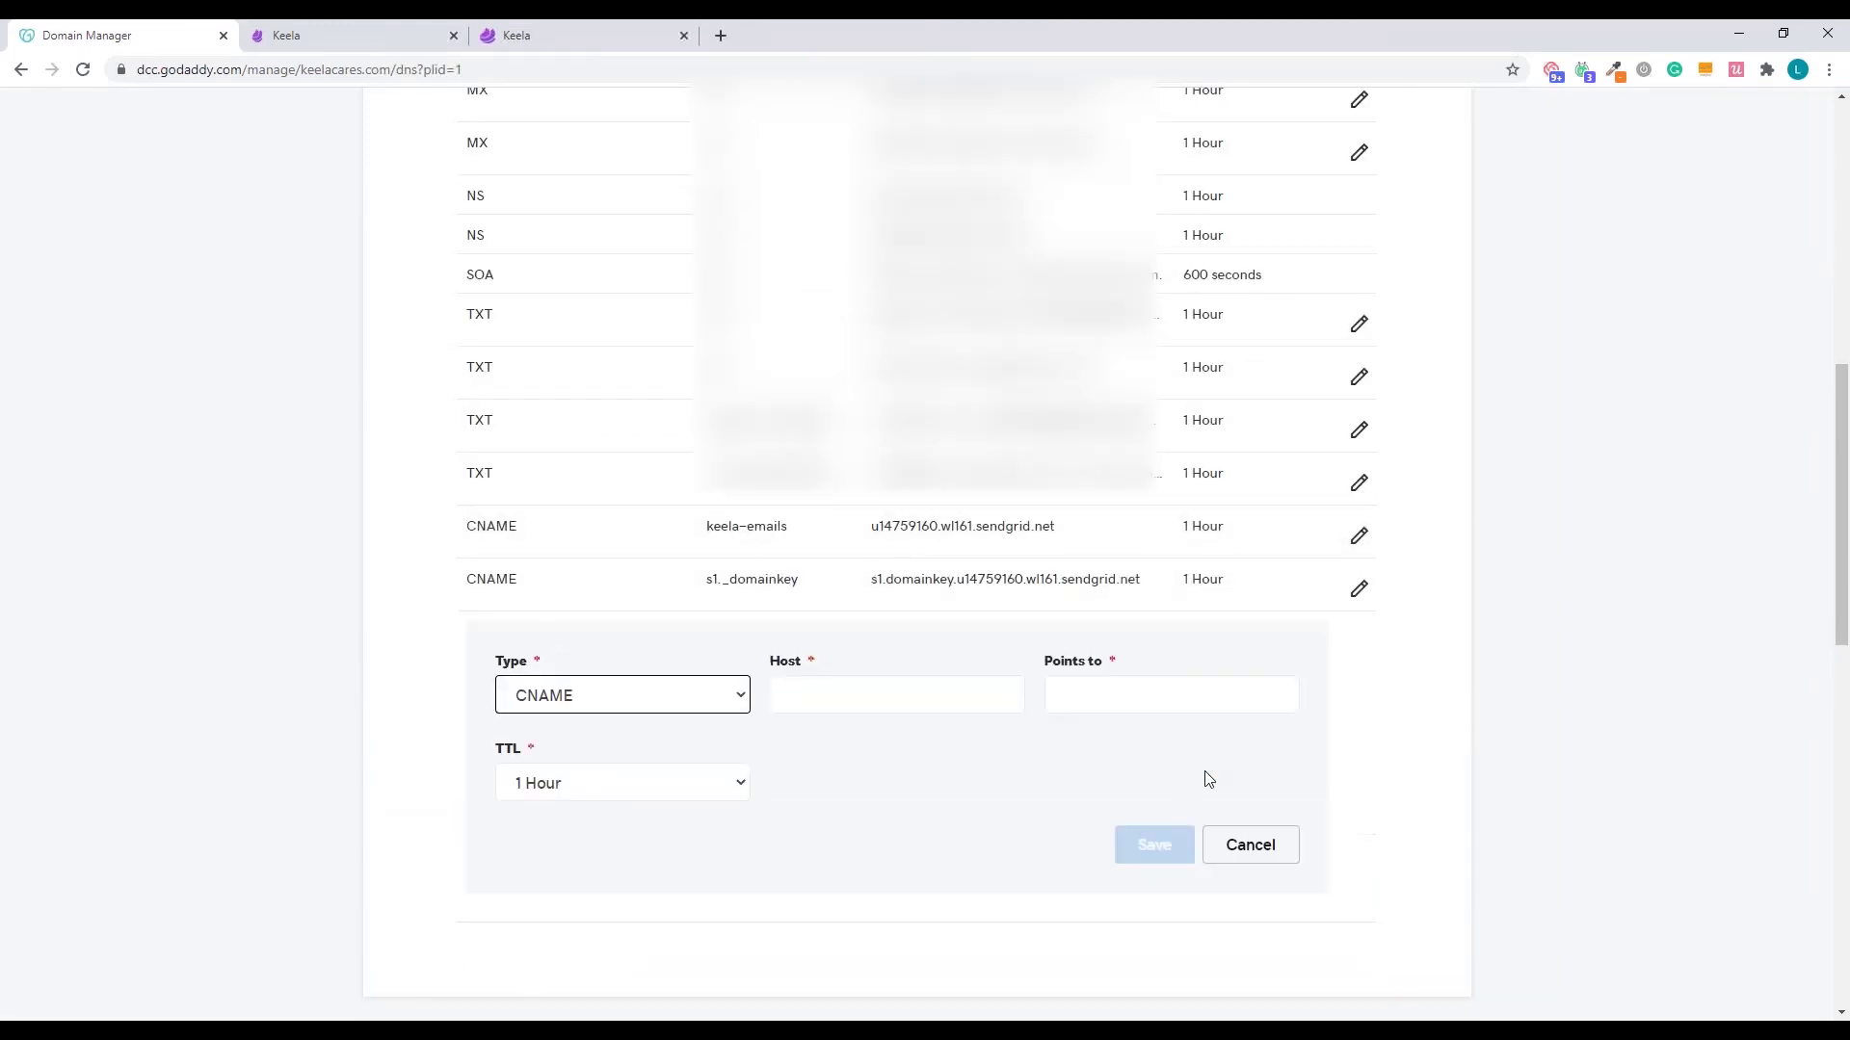
click(846, 689)
key(ctrl+Tab)
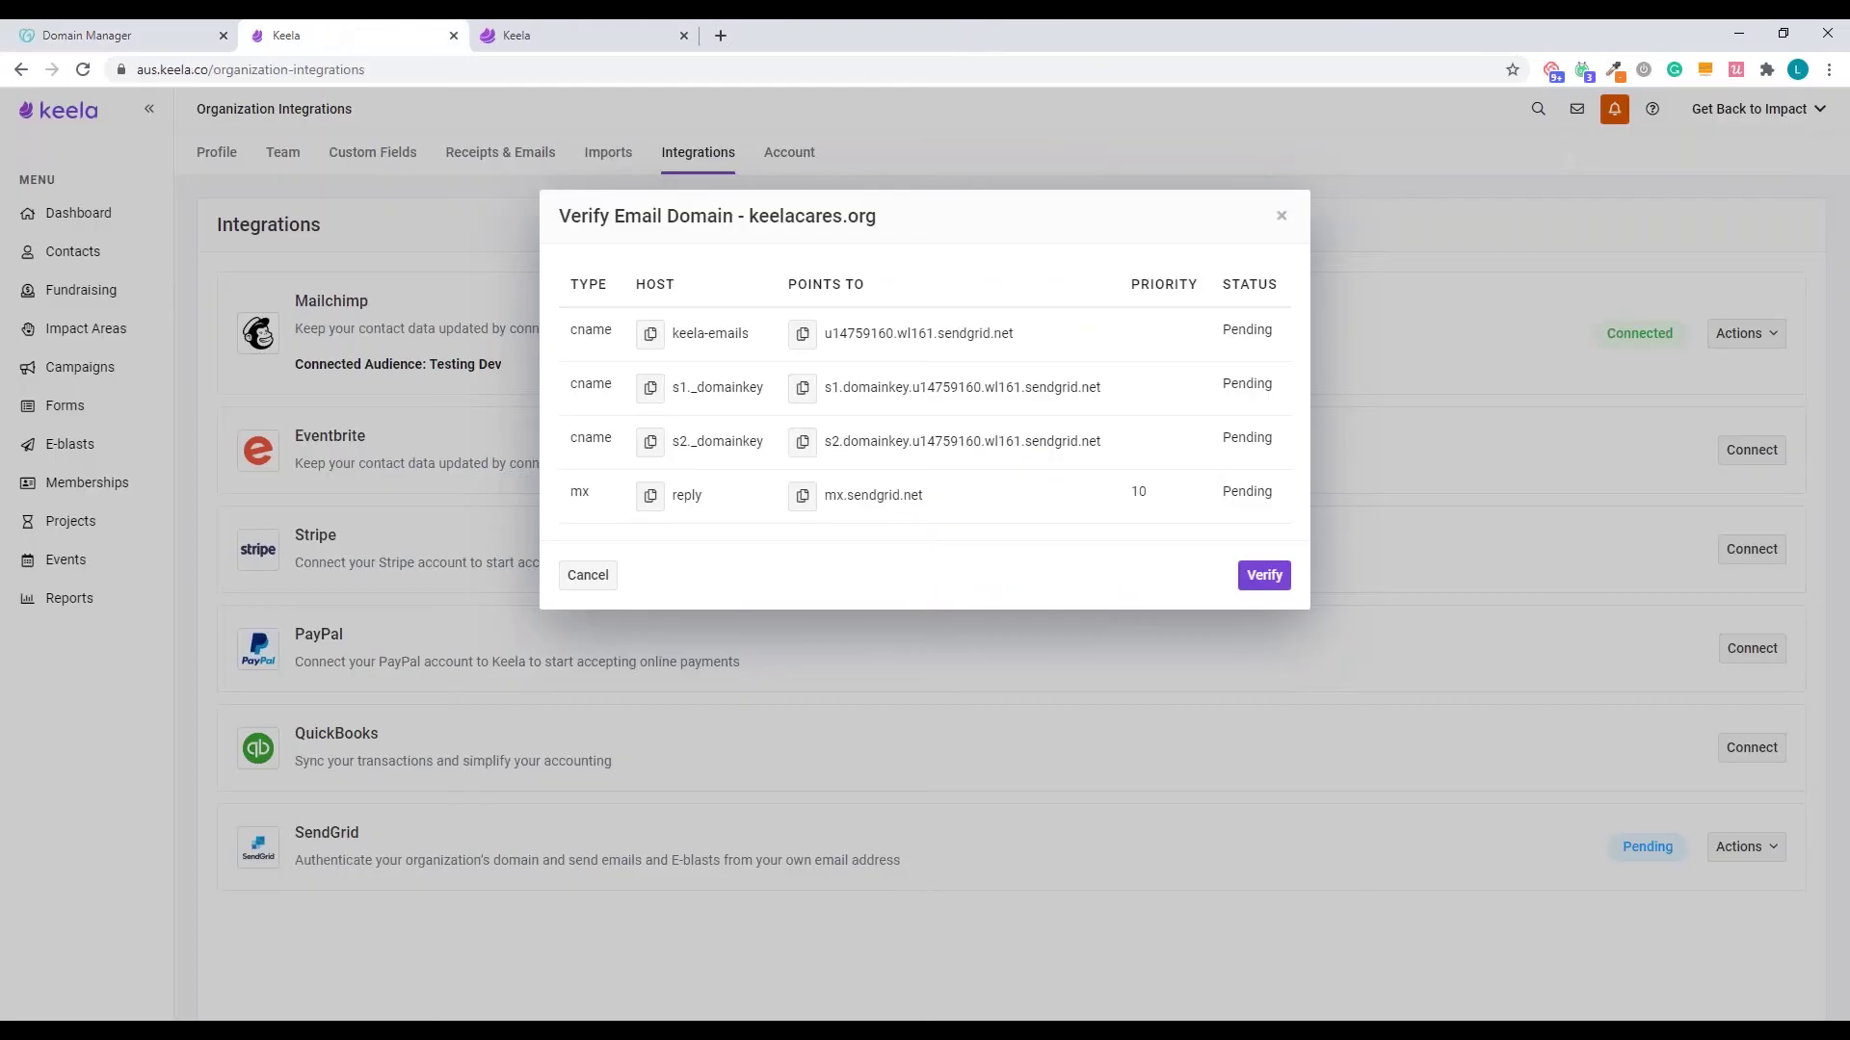
click(650, 441)
key(ctrl+shift+Tab)
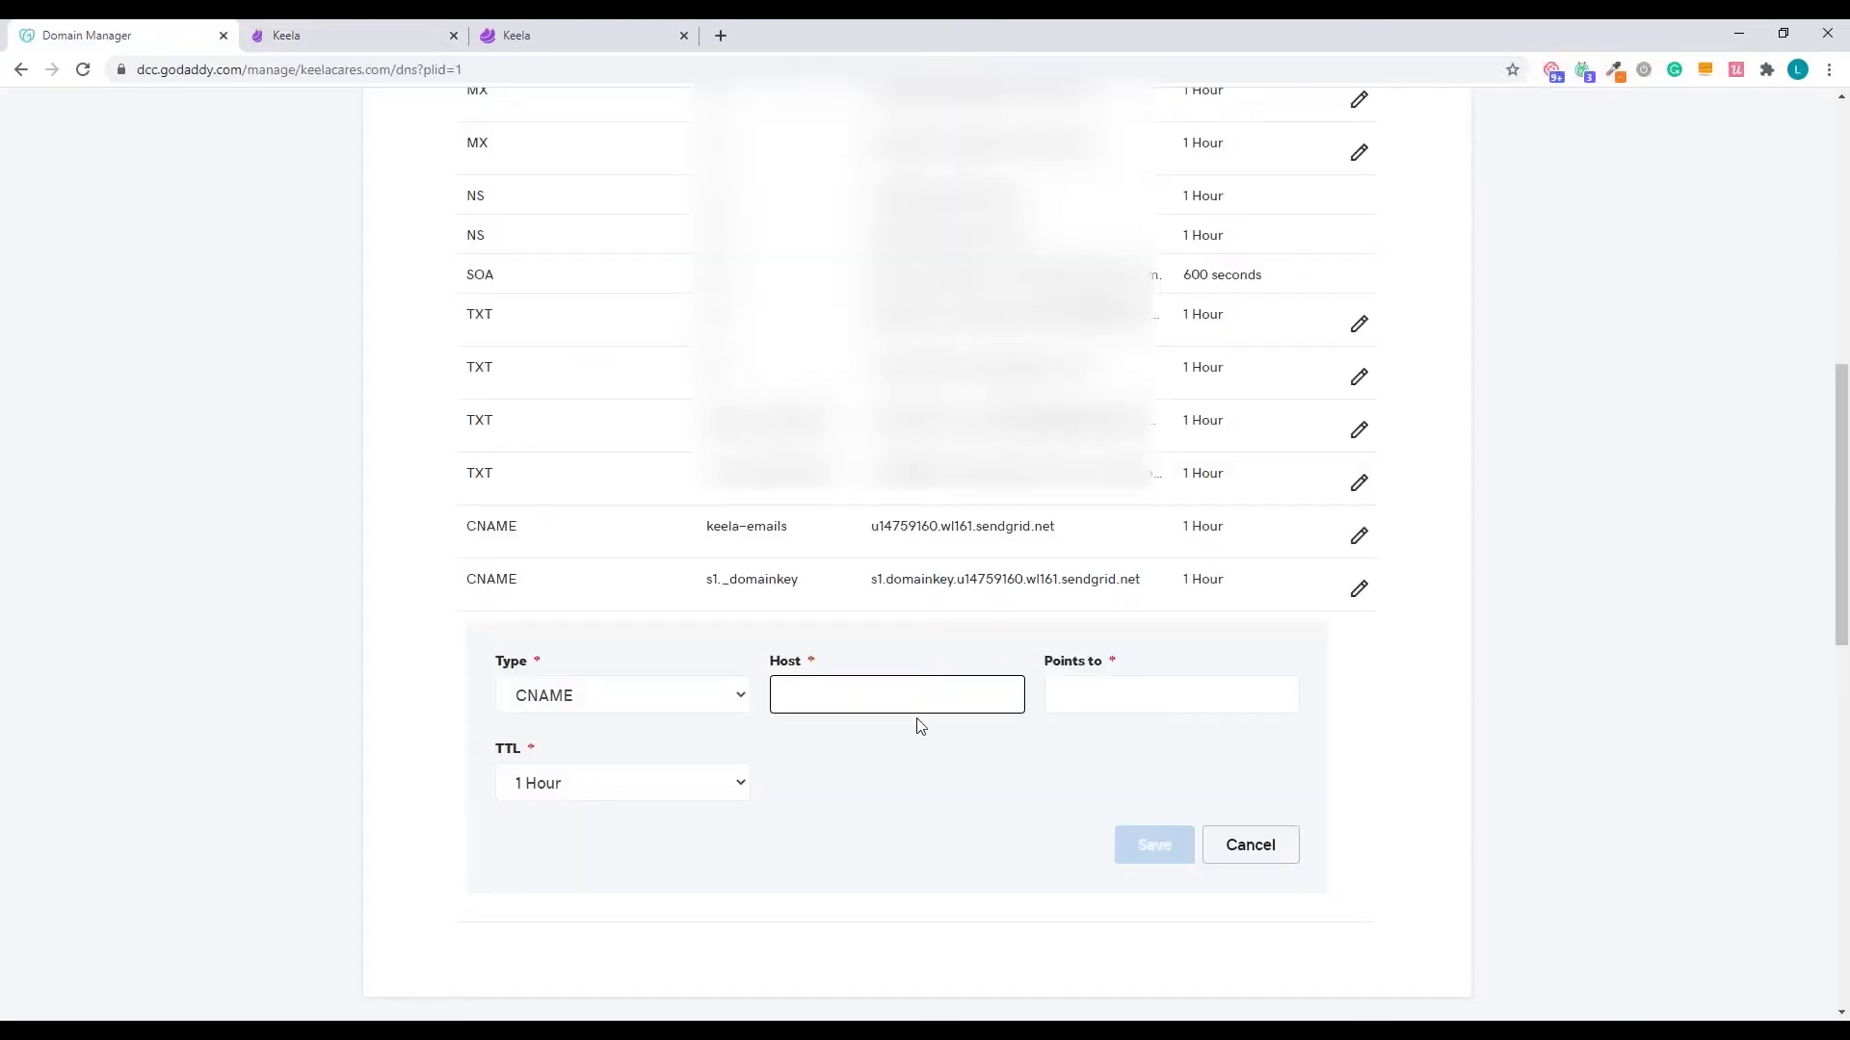
key(ctrl+v)
click(354, 21)
click(802, 441)
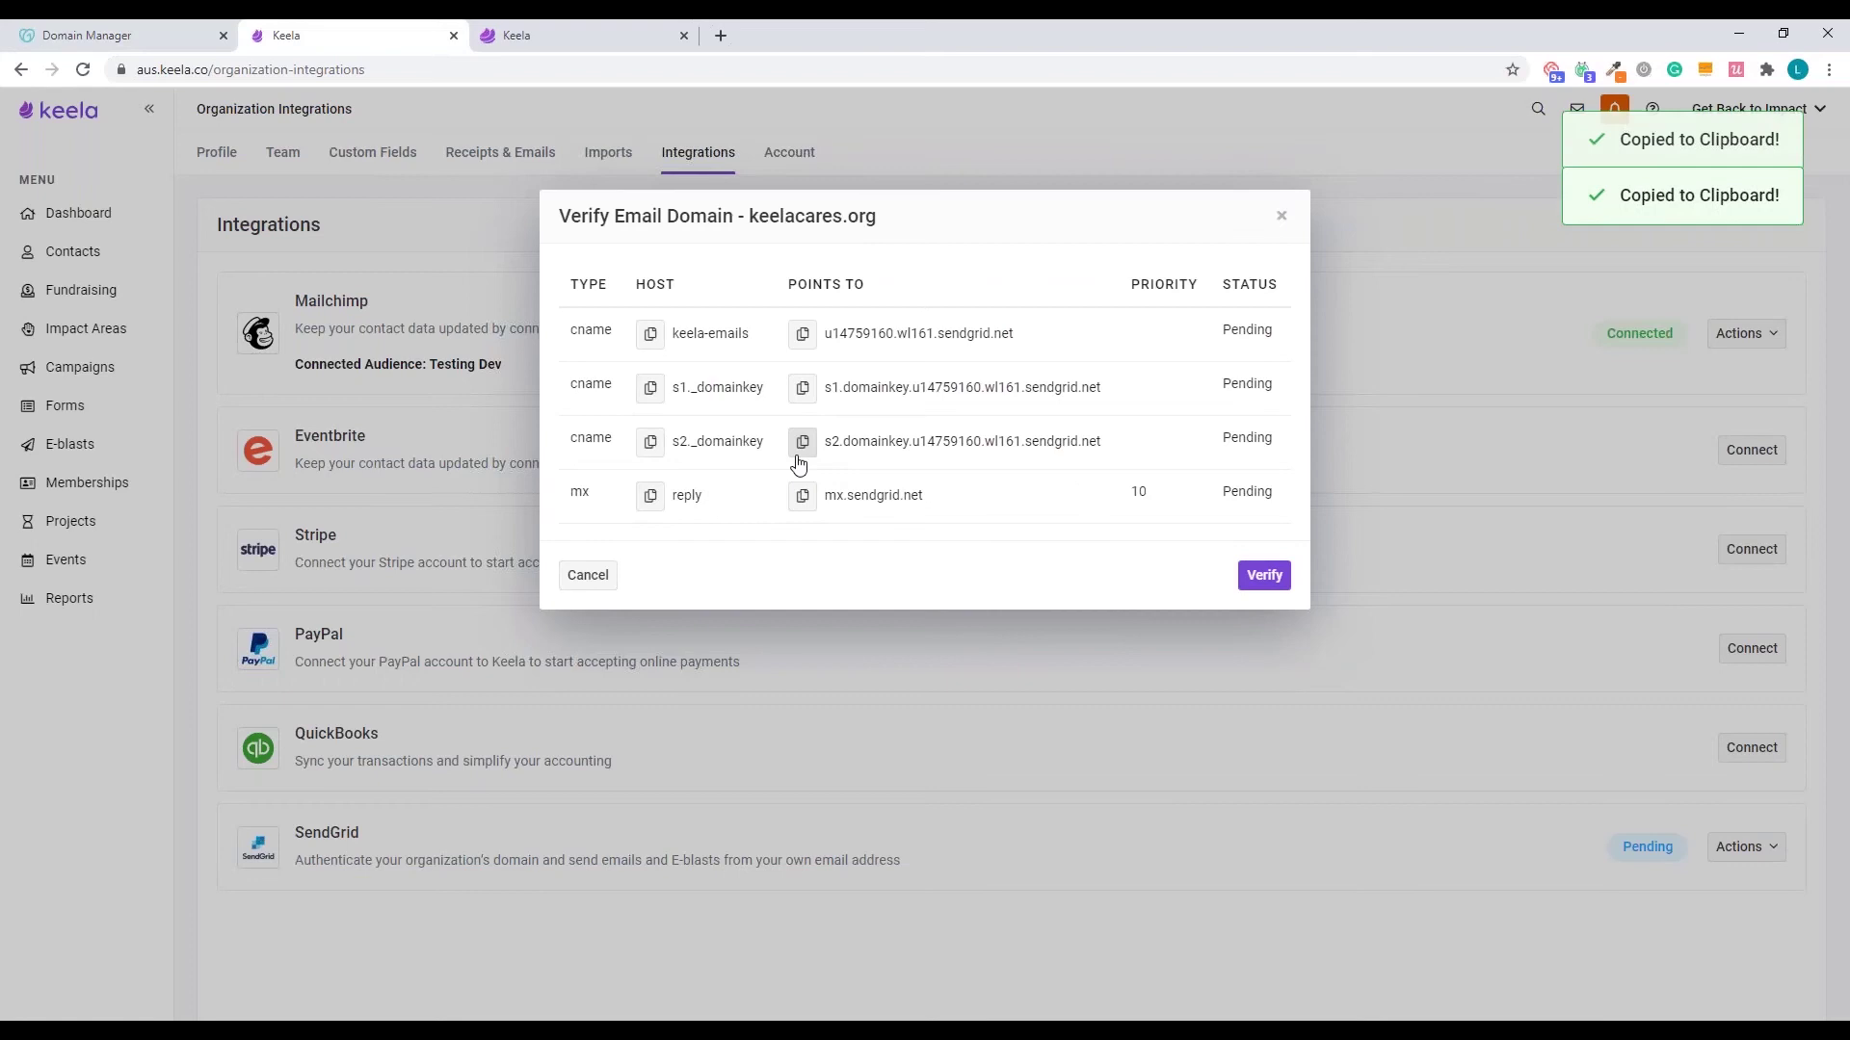
key(ctrl+shift+Tab)
click(1140, 706)
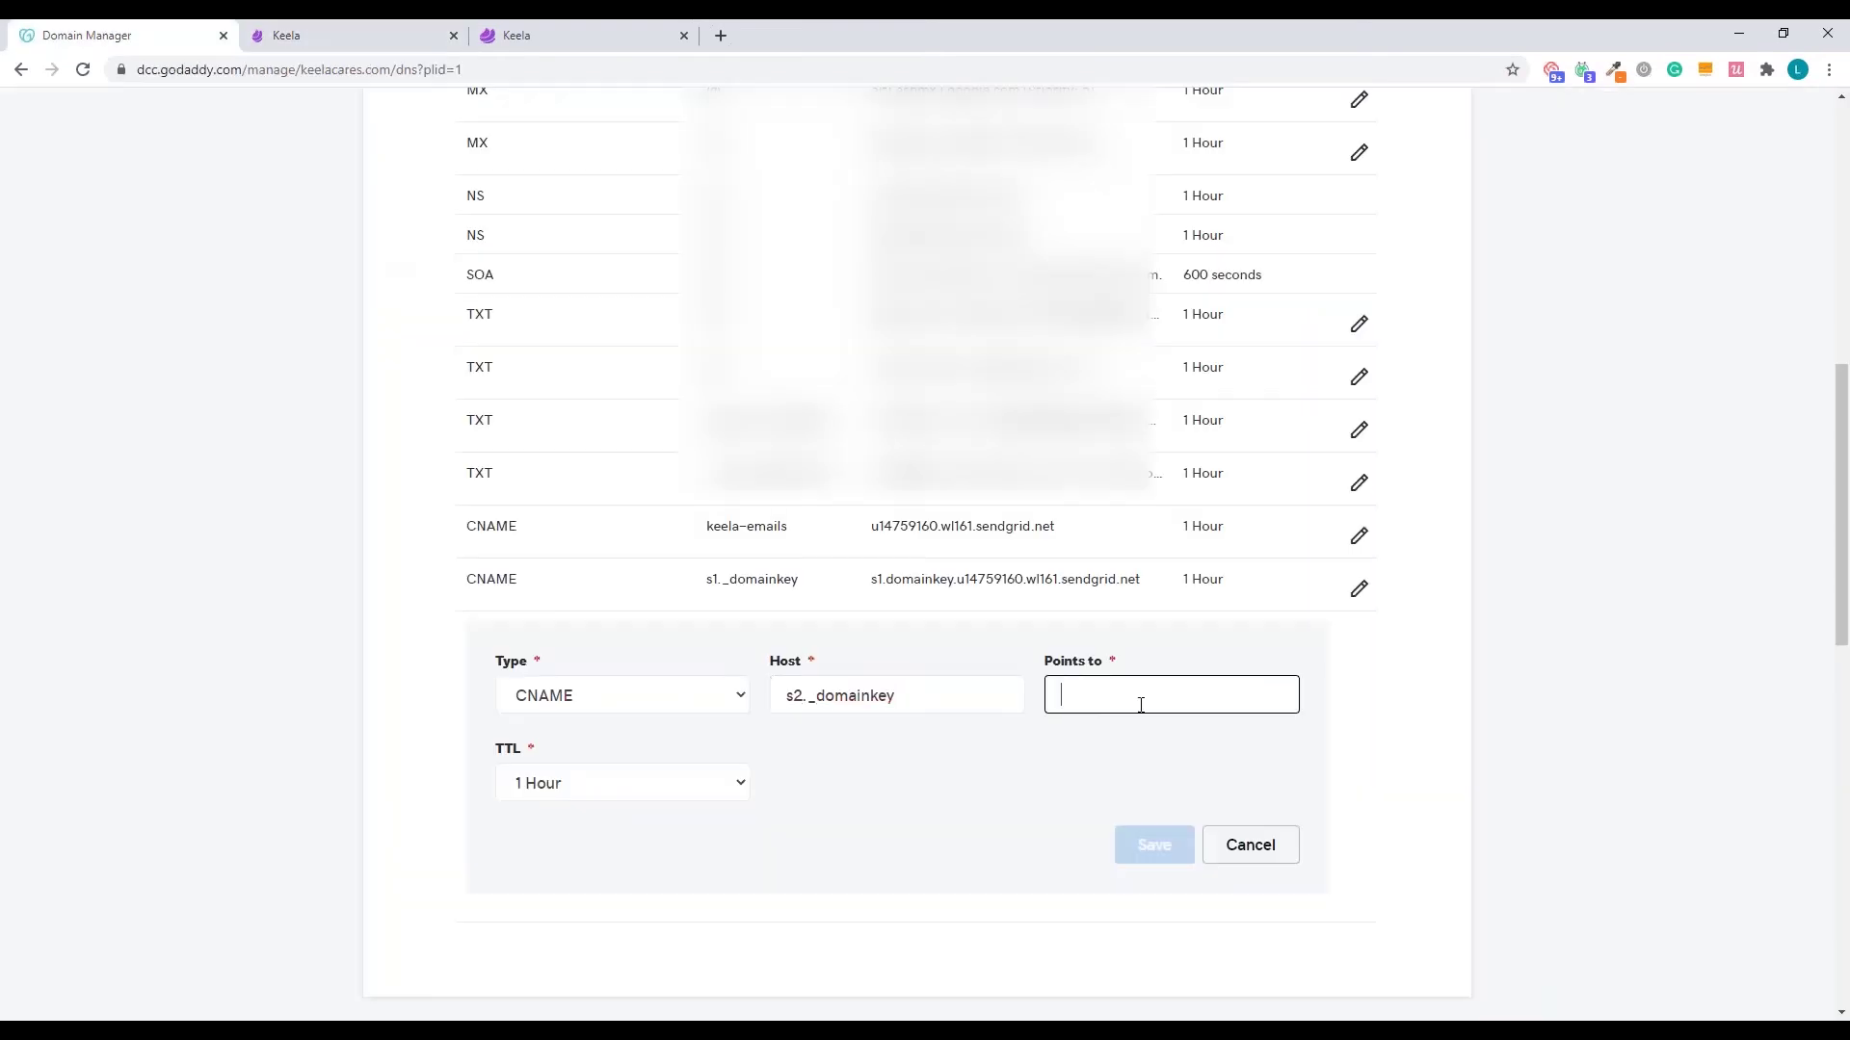
key(ctrl+v)
click(1153, 855)
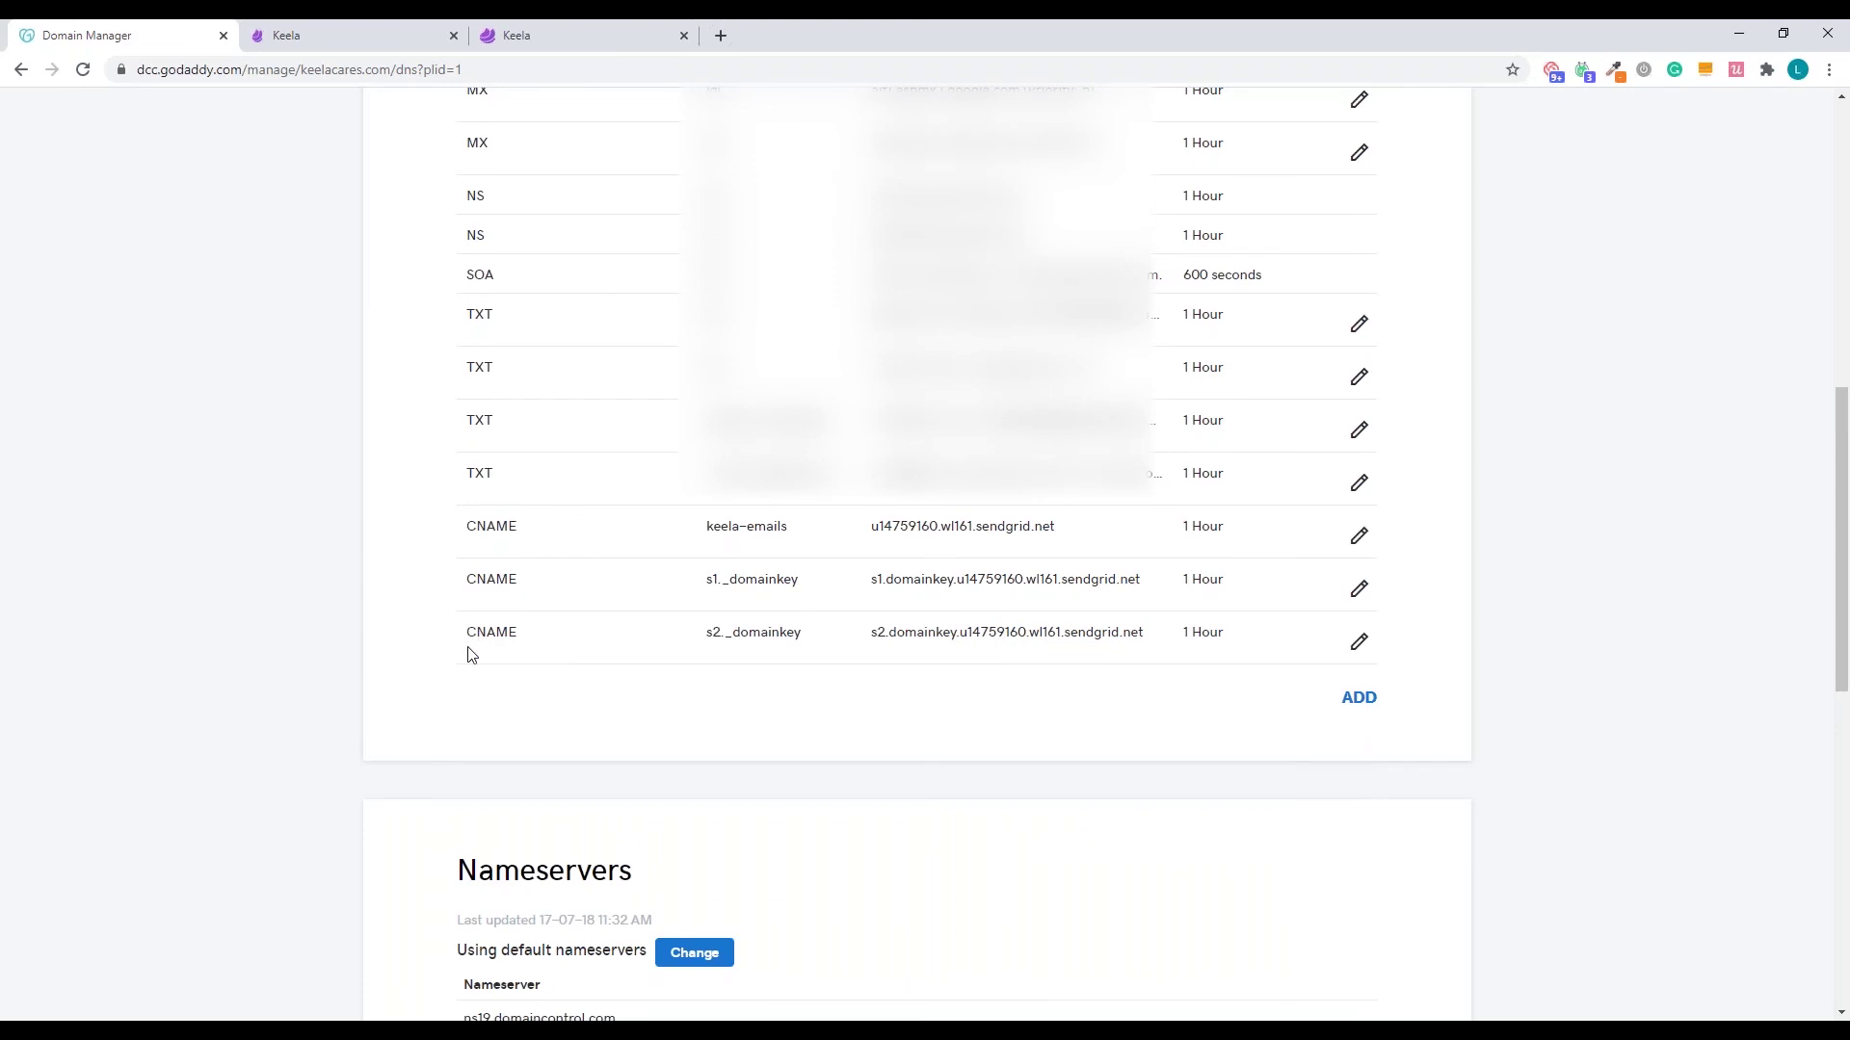
key(ctrl+Tab)
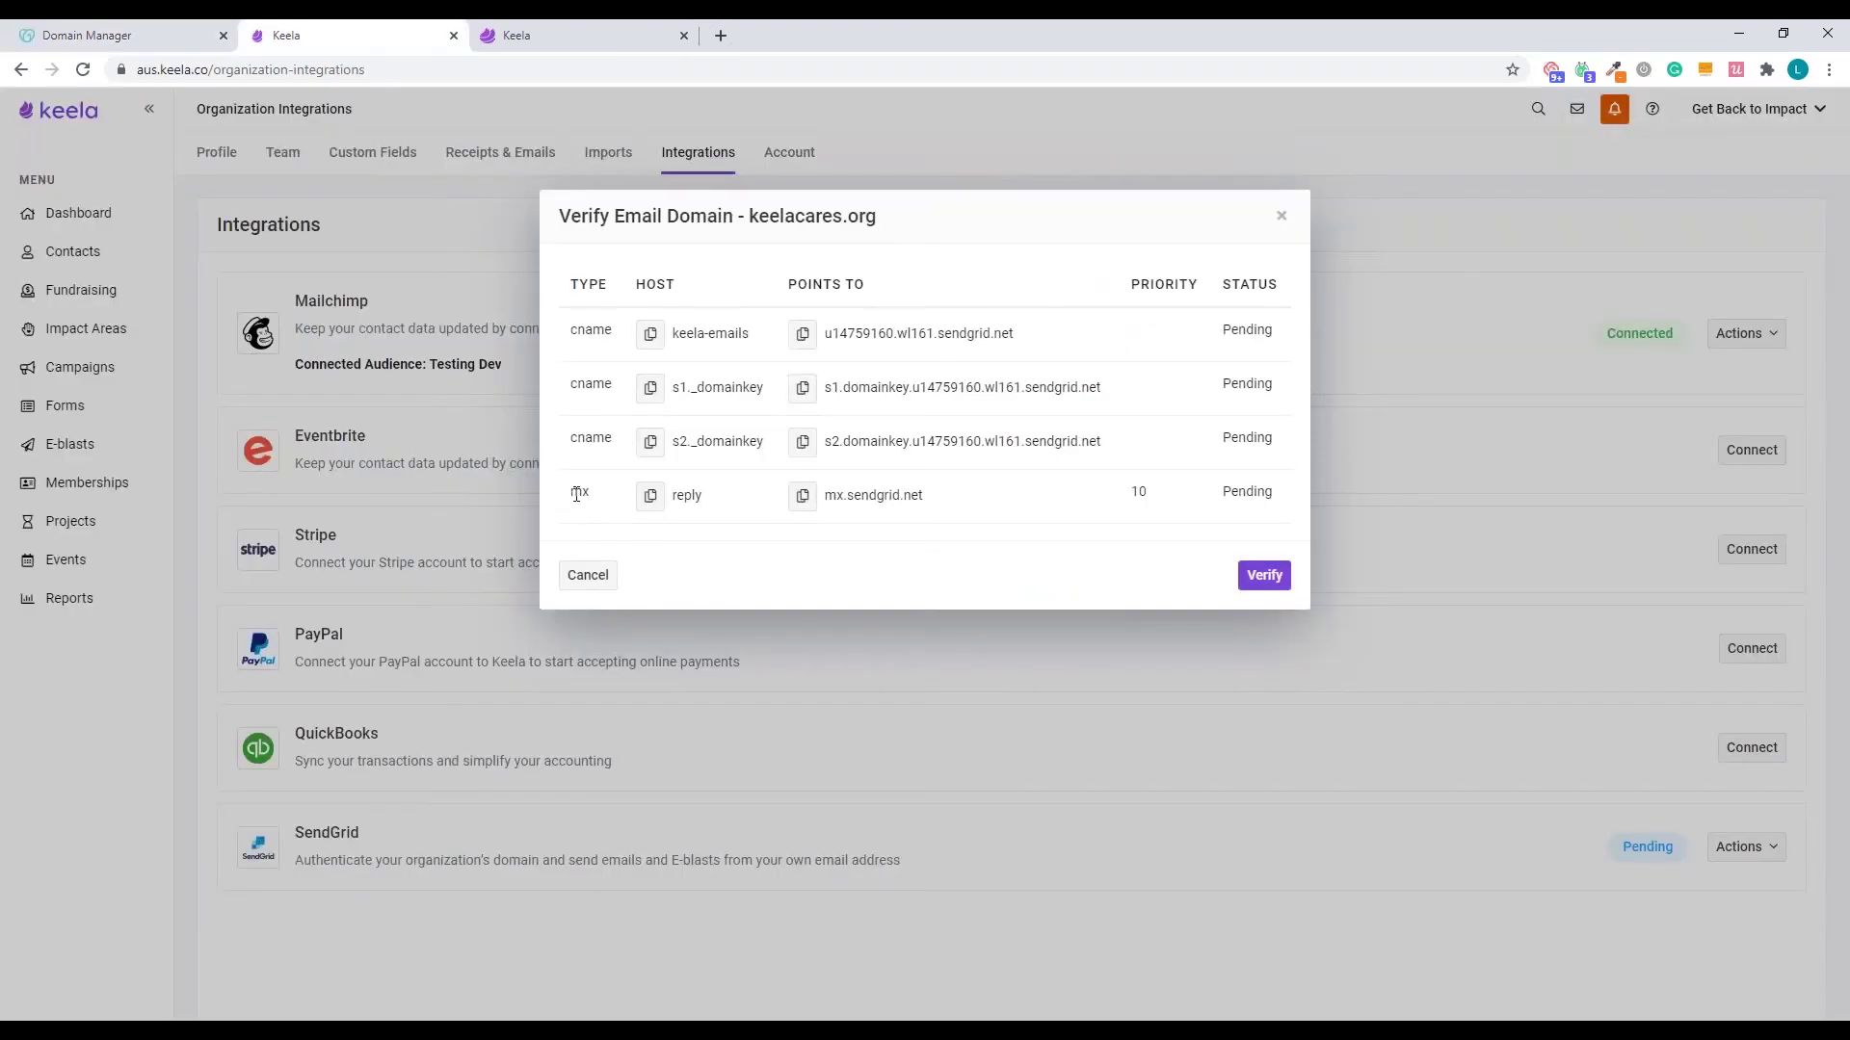
- Start a new MX record in GoDaddy with host 'reply' copied from Keela
click(115, 29)
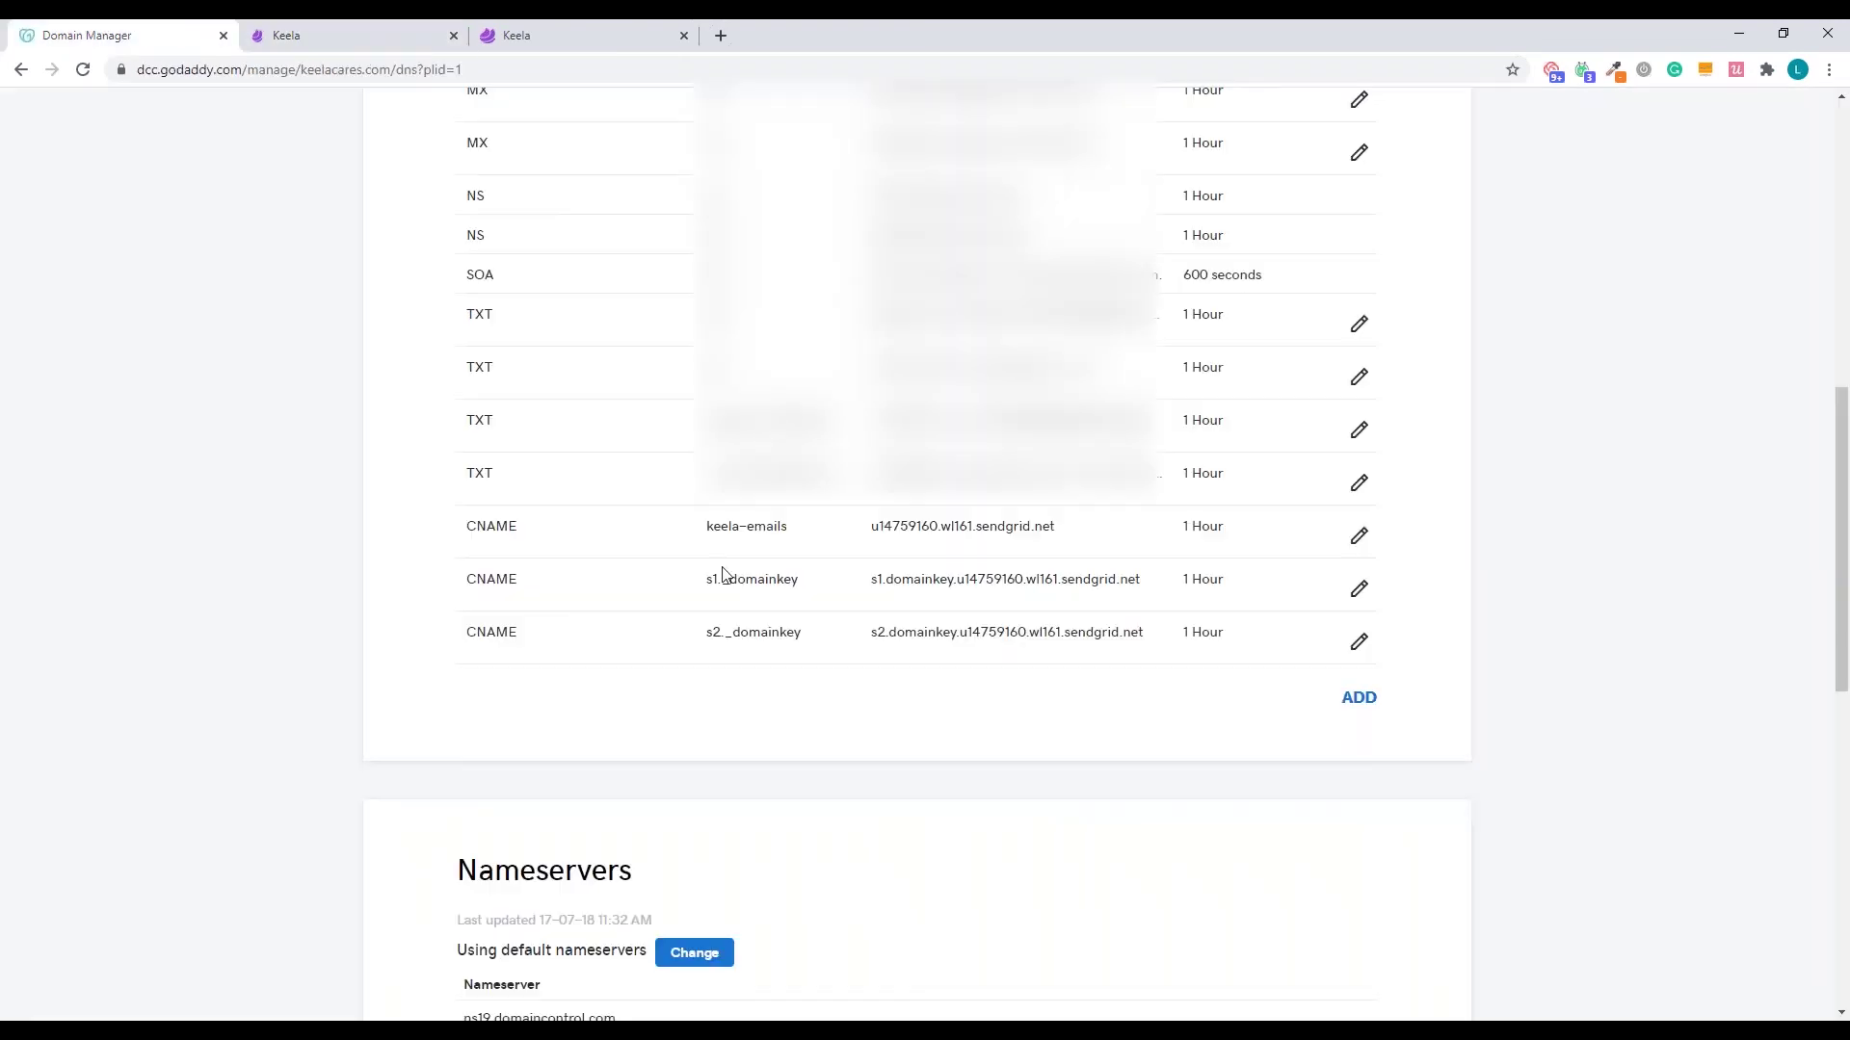
click(1377, 698)
click(597, 750)
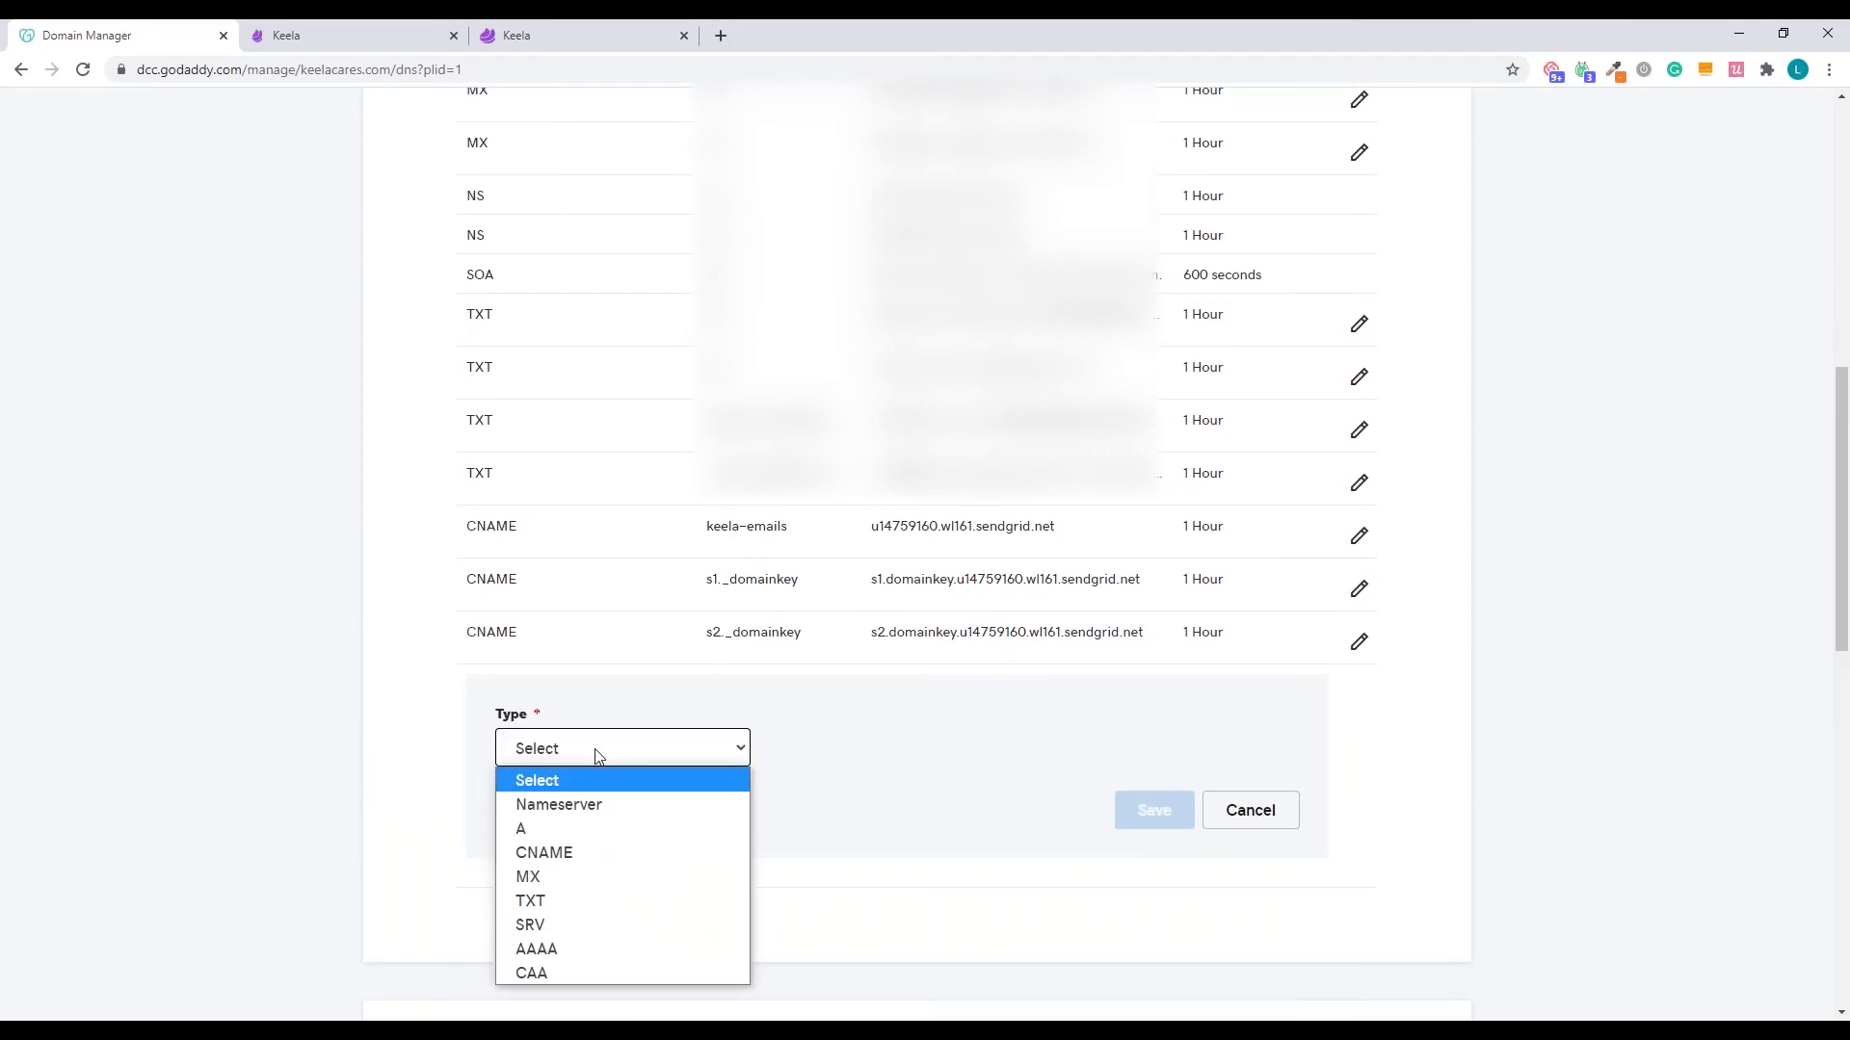
click(578, 875)
click(840, 762)
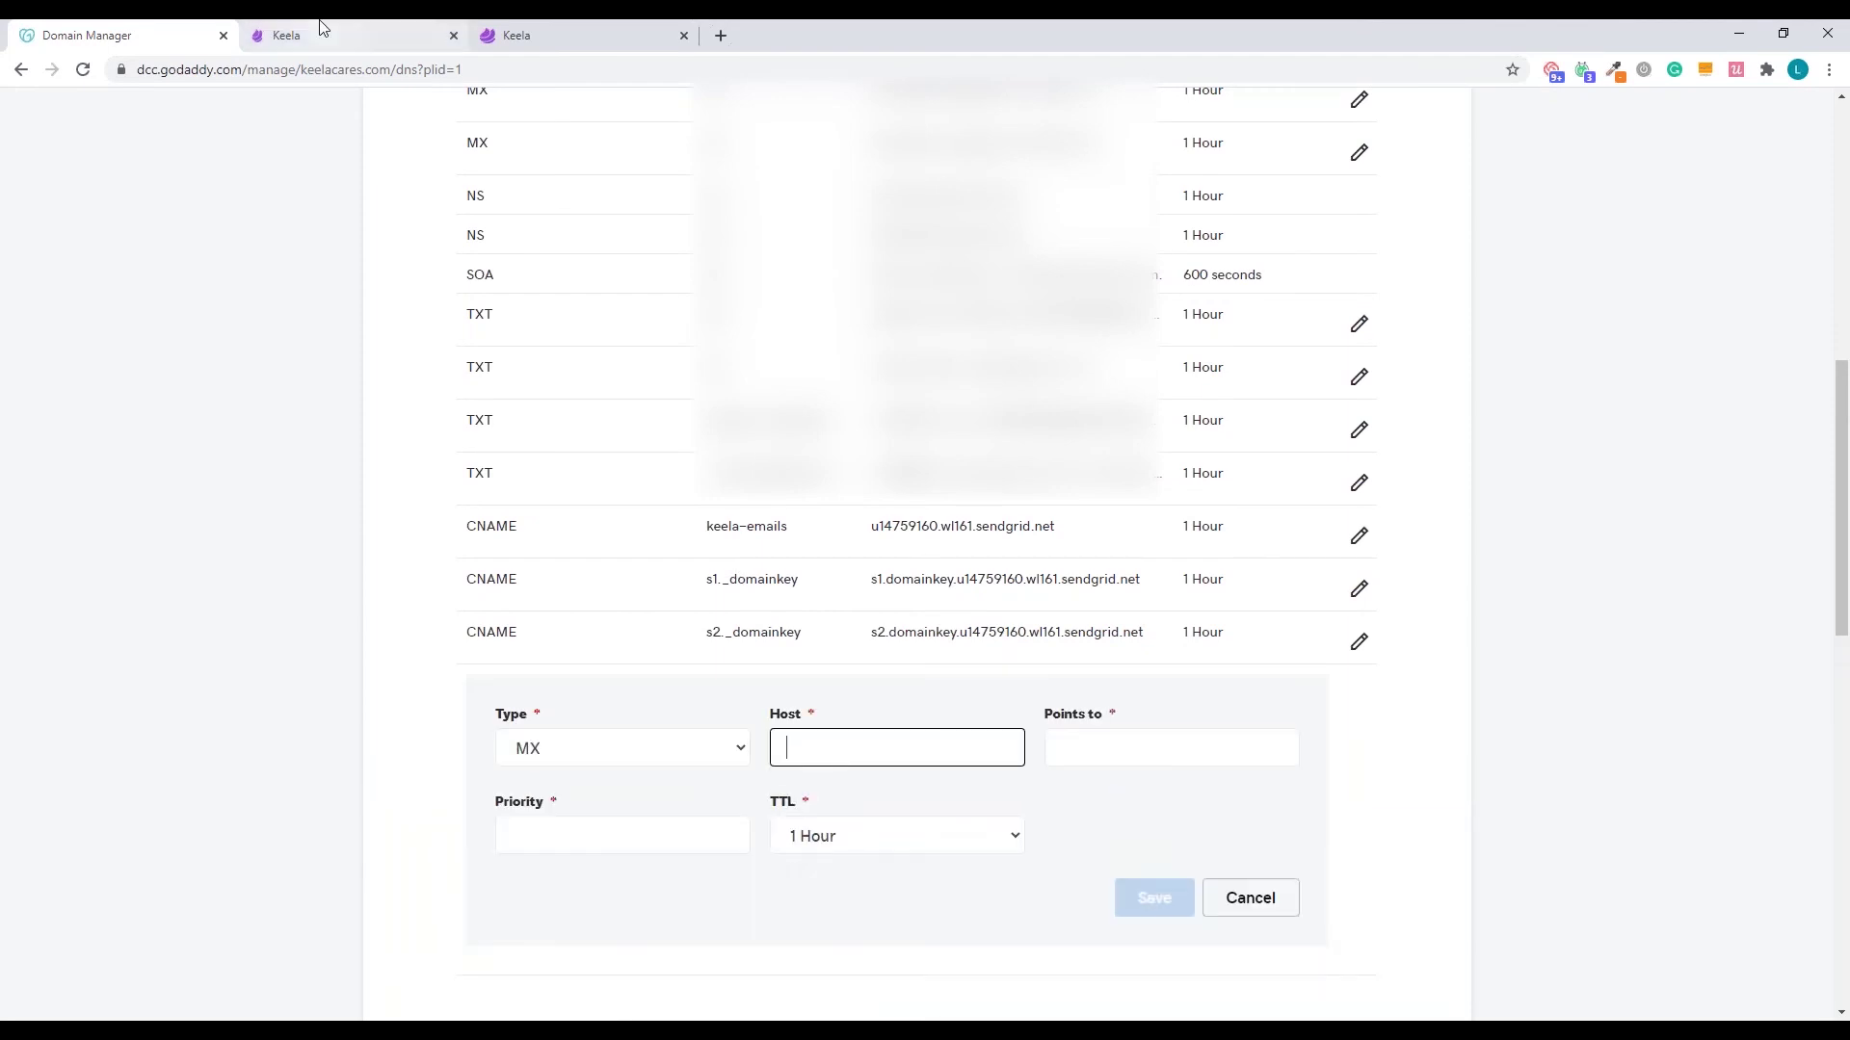
click(323, 29)
click(650, 495)
click(133, 29)
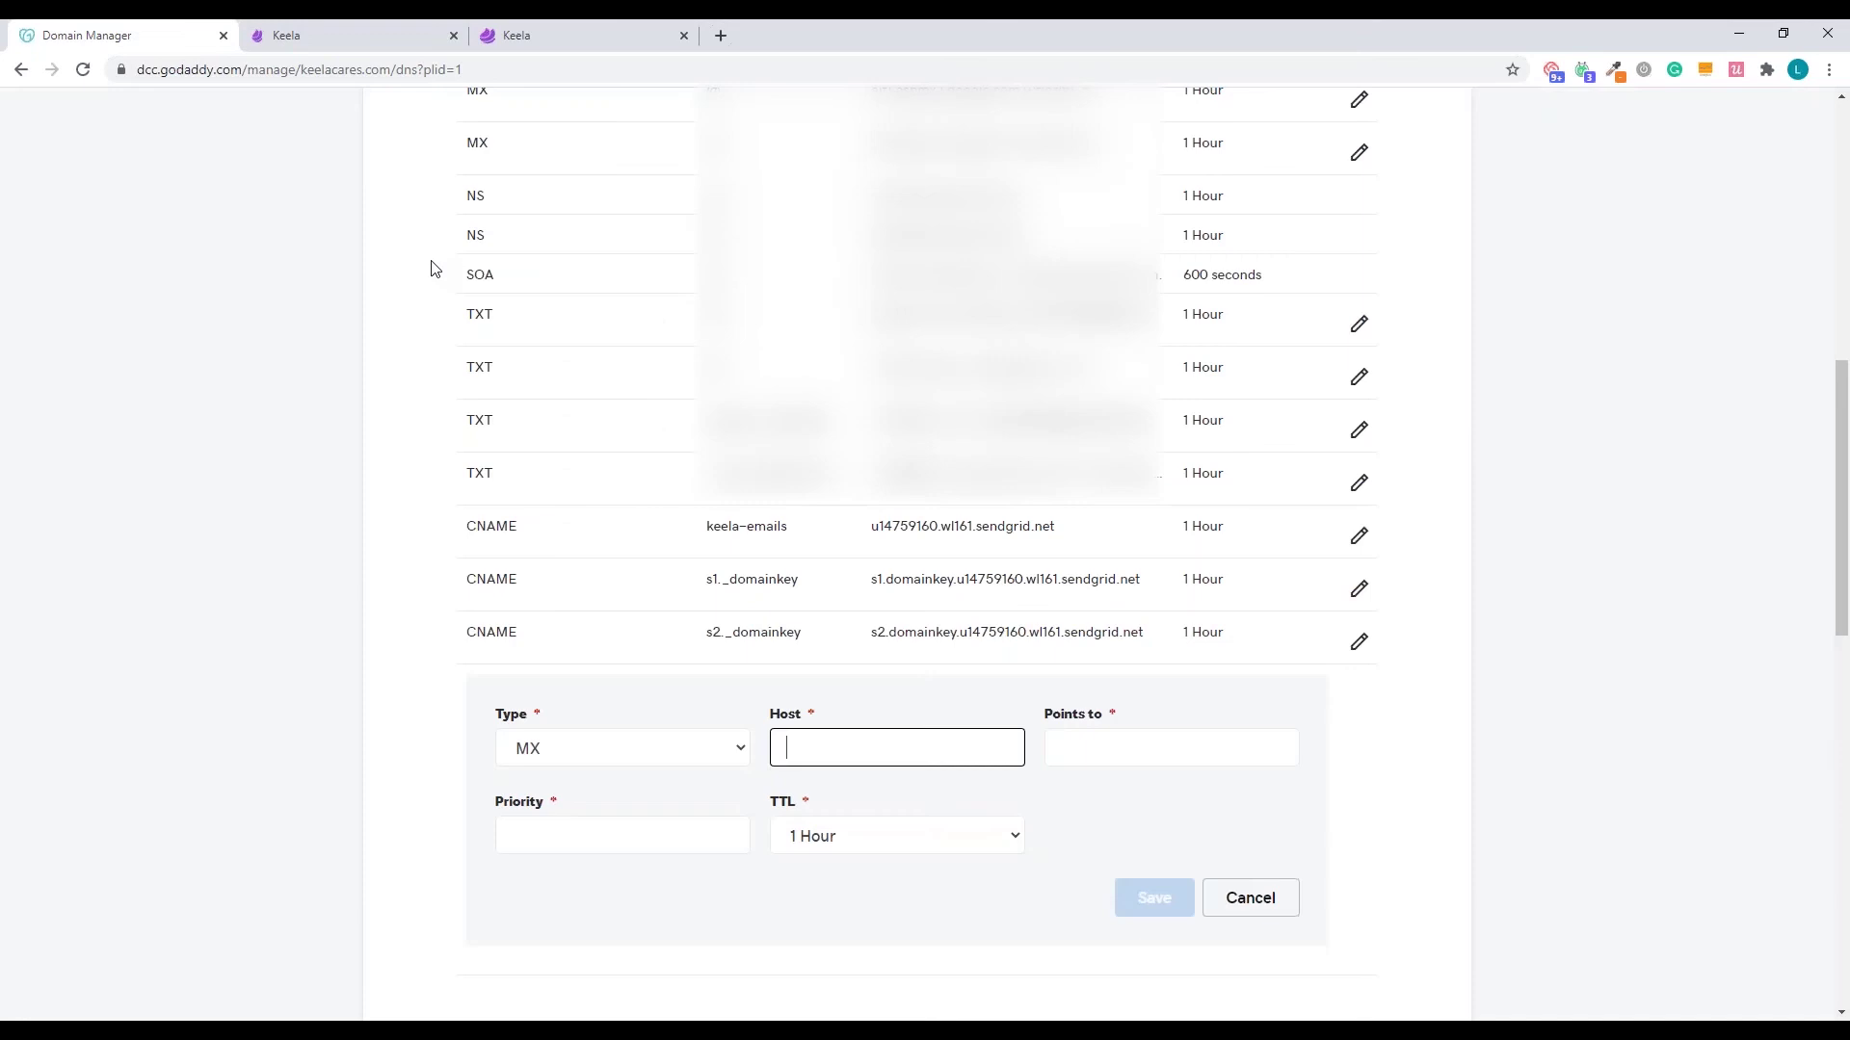
key(ctrl+v)
- Point the MX record to mx.sendgrid.net with priority 10 and save it
click(318, 35)
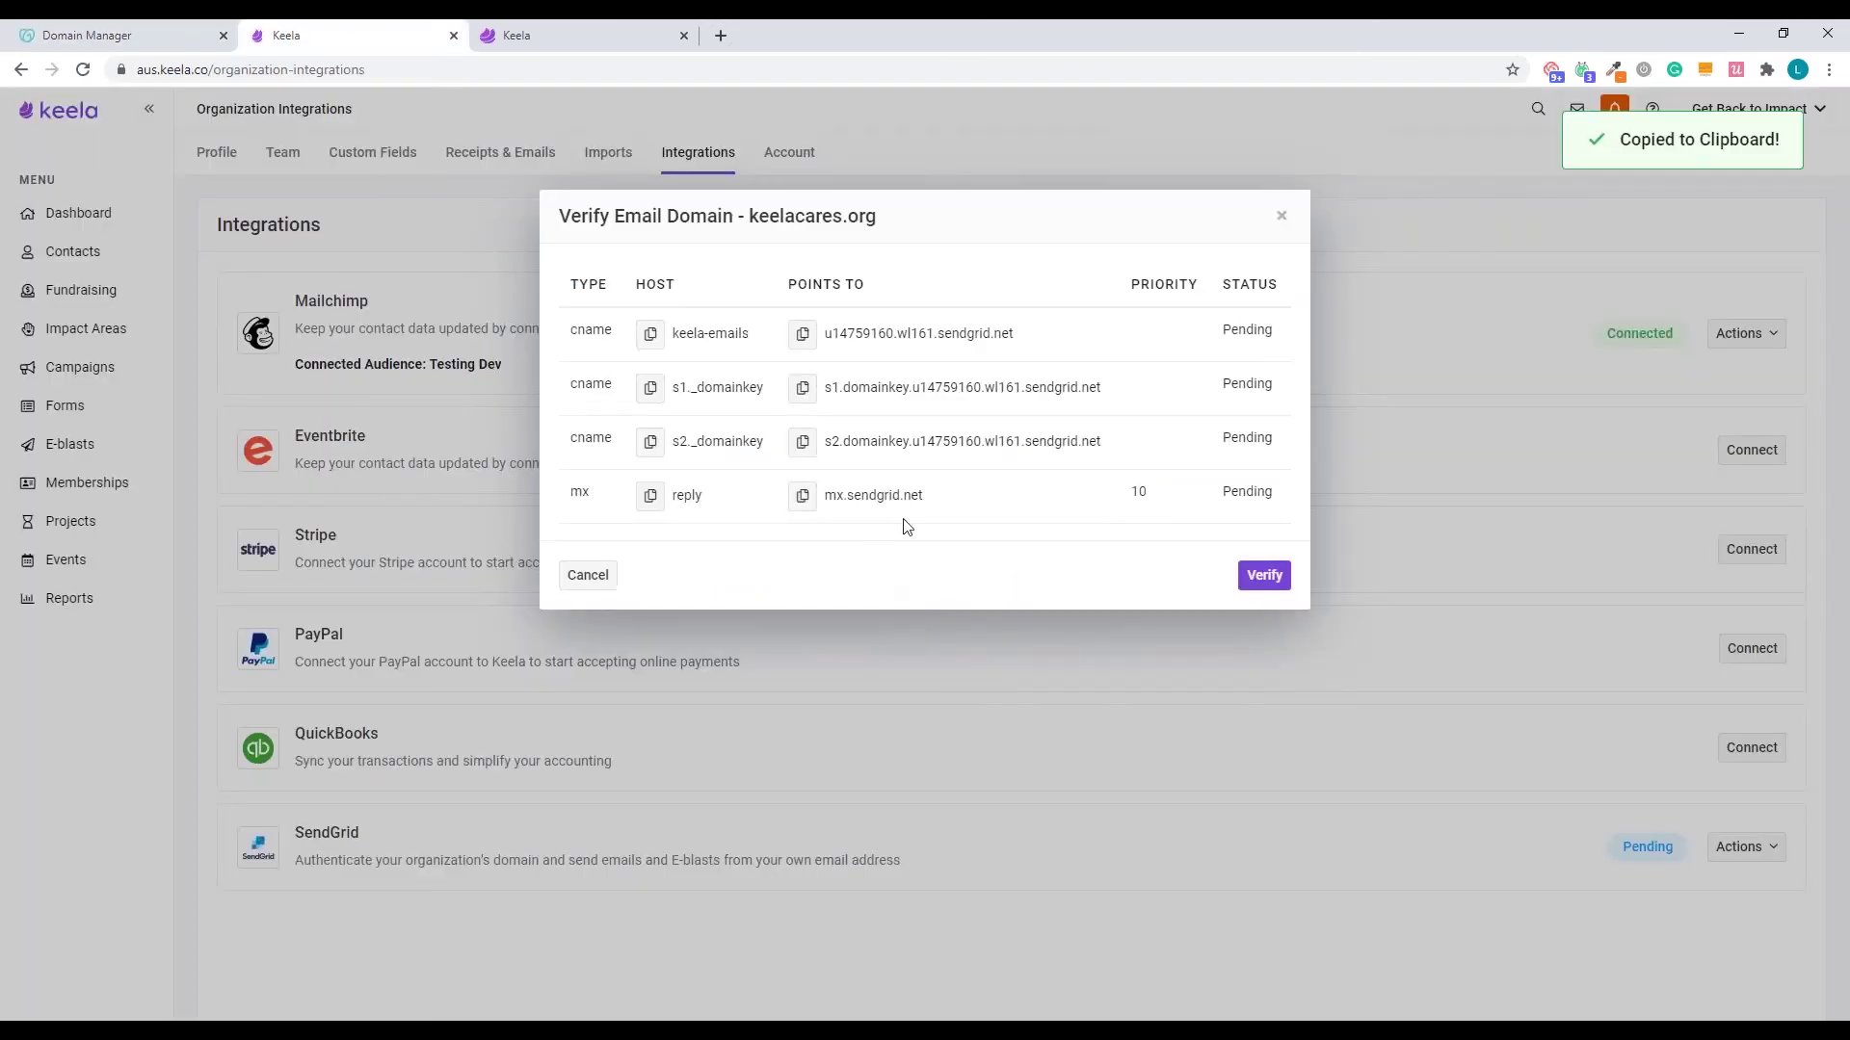
click(802, 496)
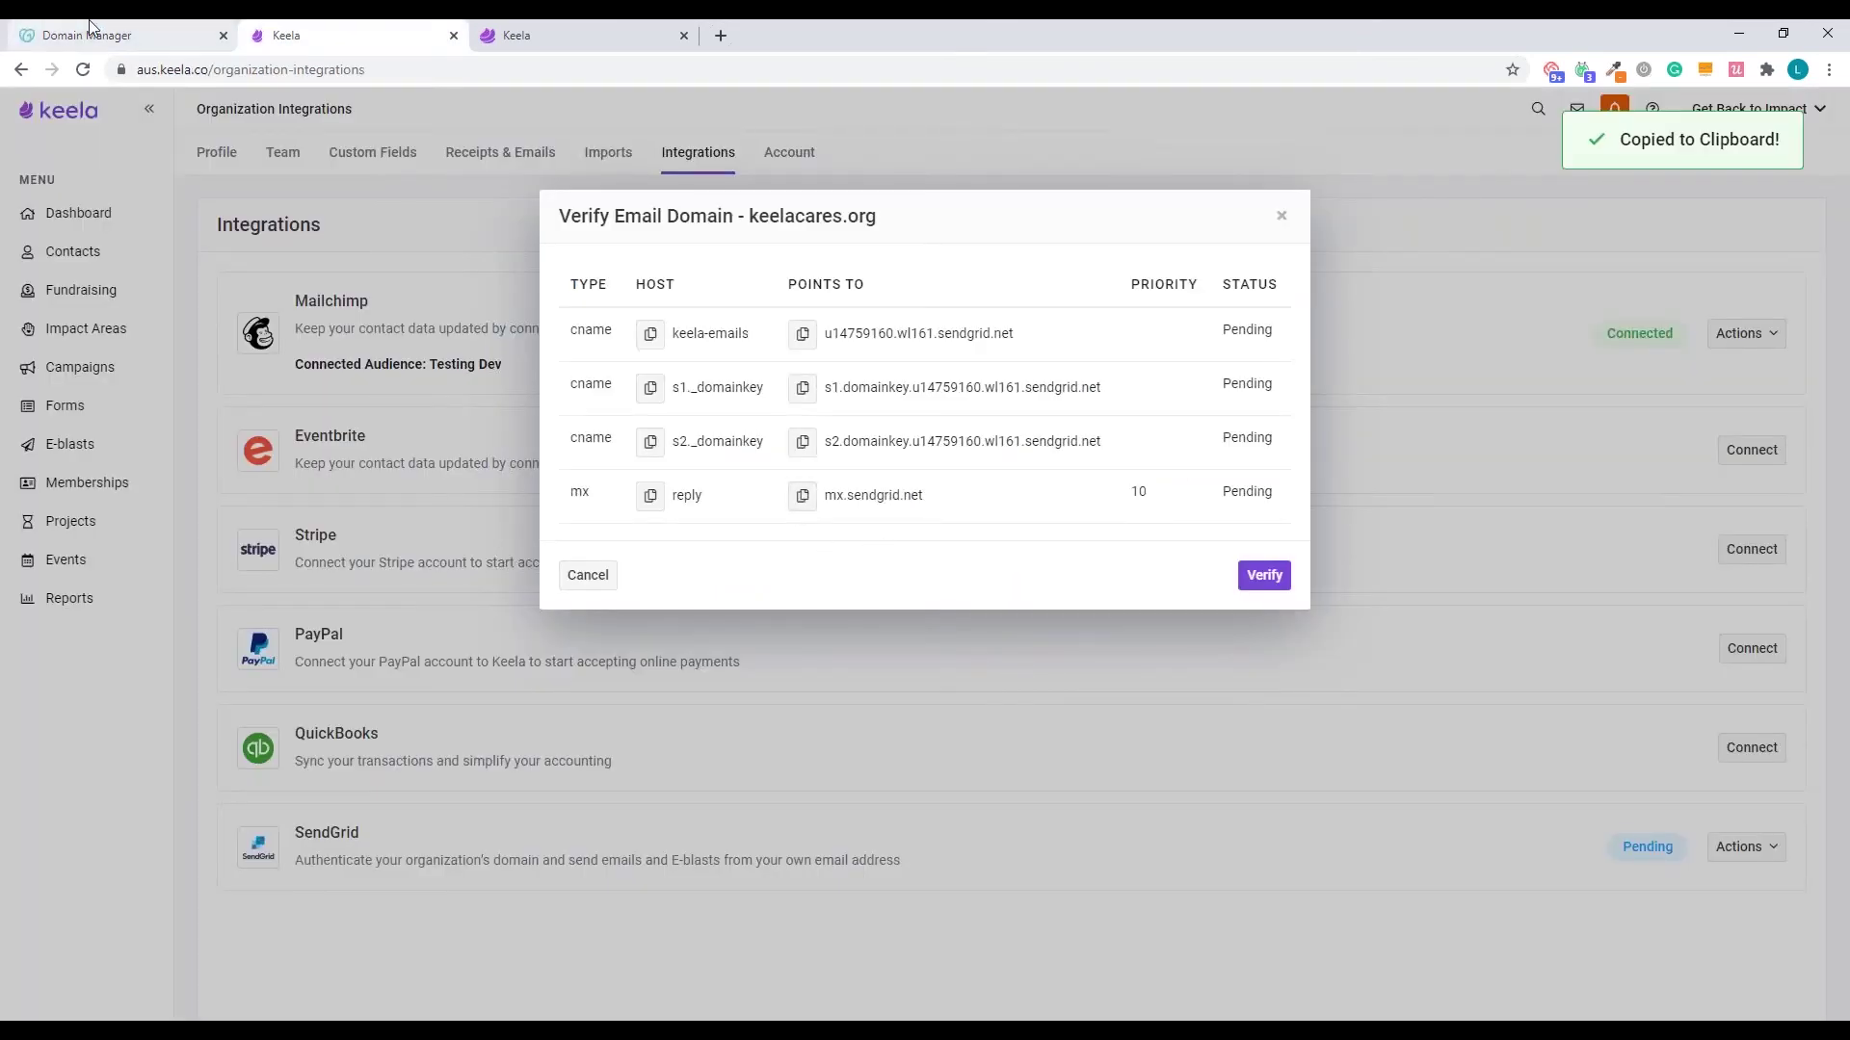
click(133, 35)
click(1185, 748)
key(ctrl+v)
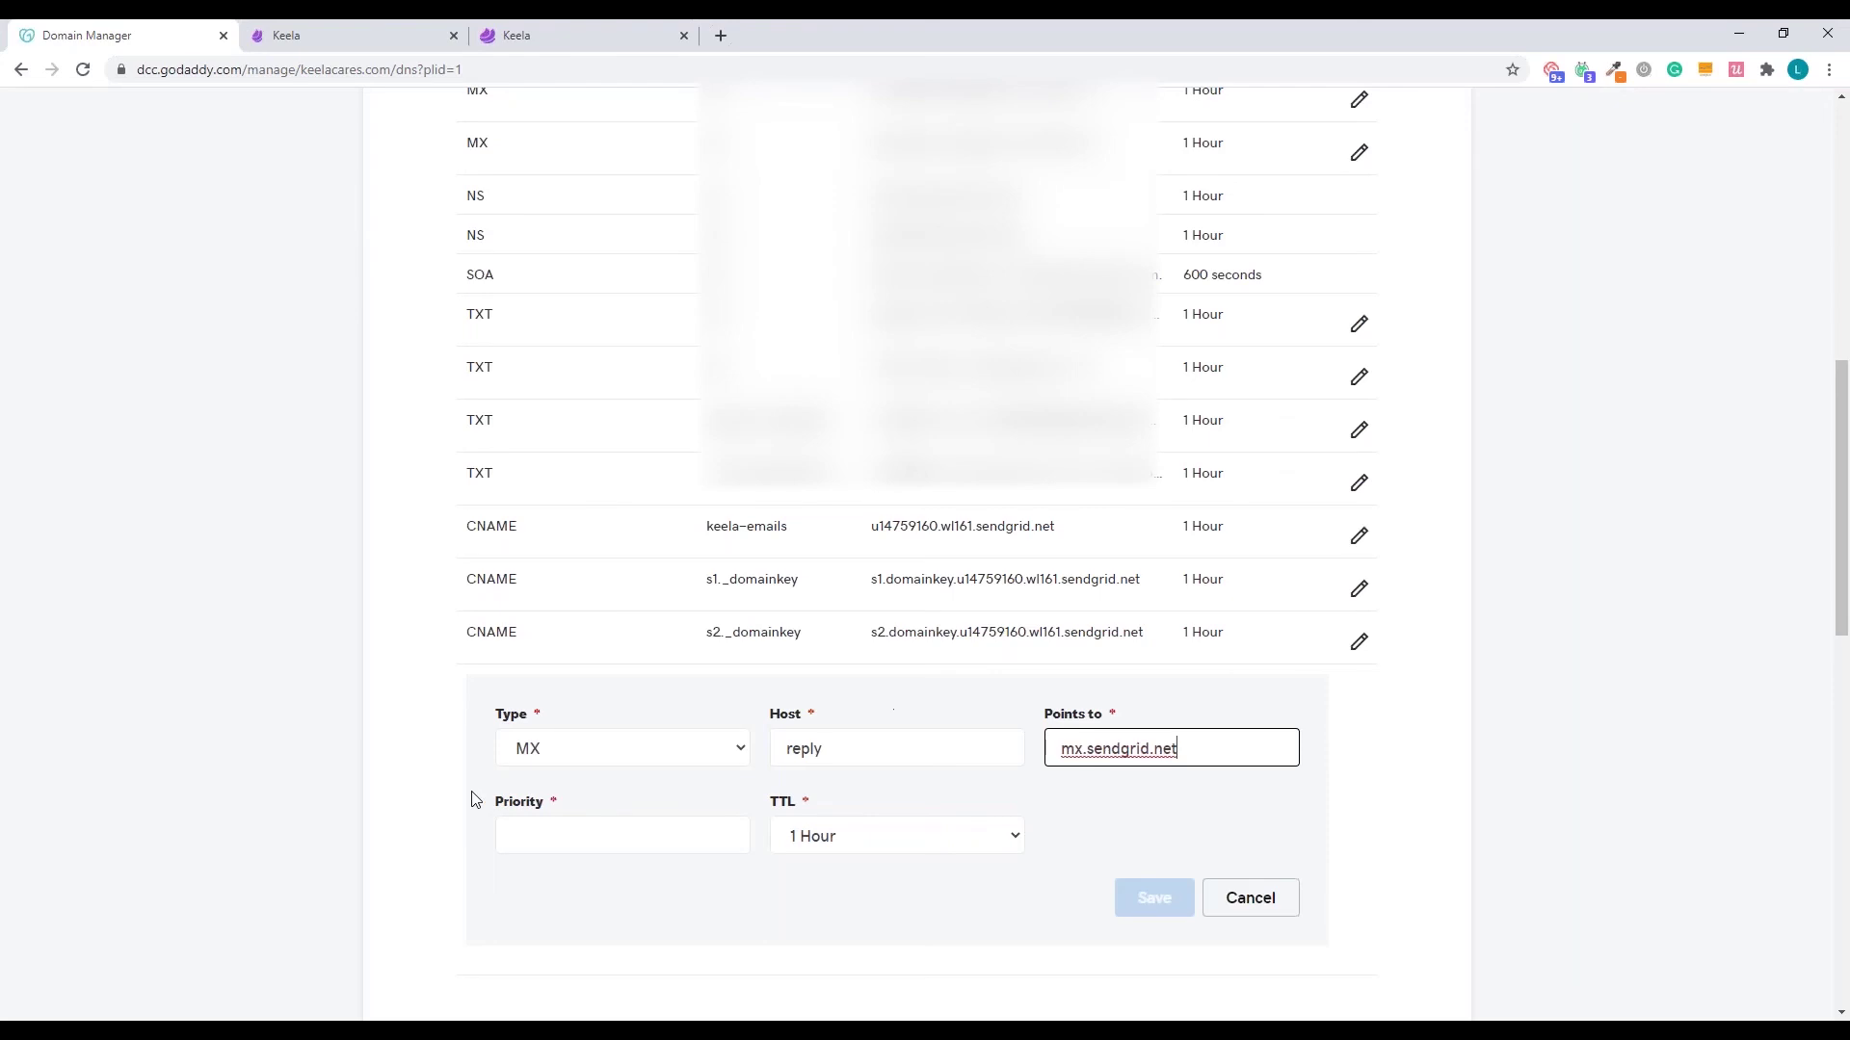
click(417, 825)
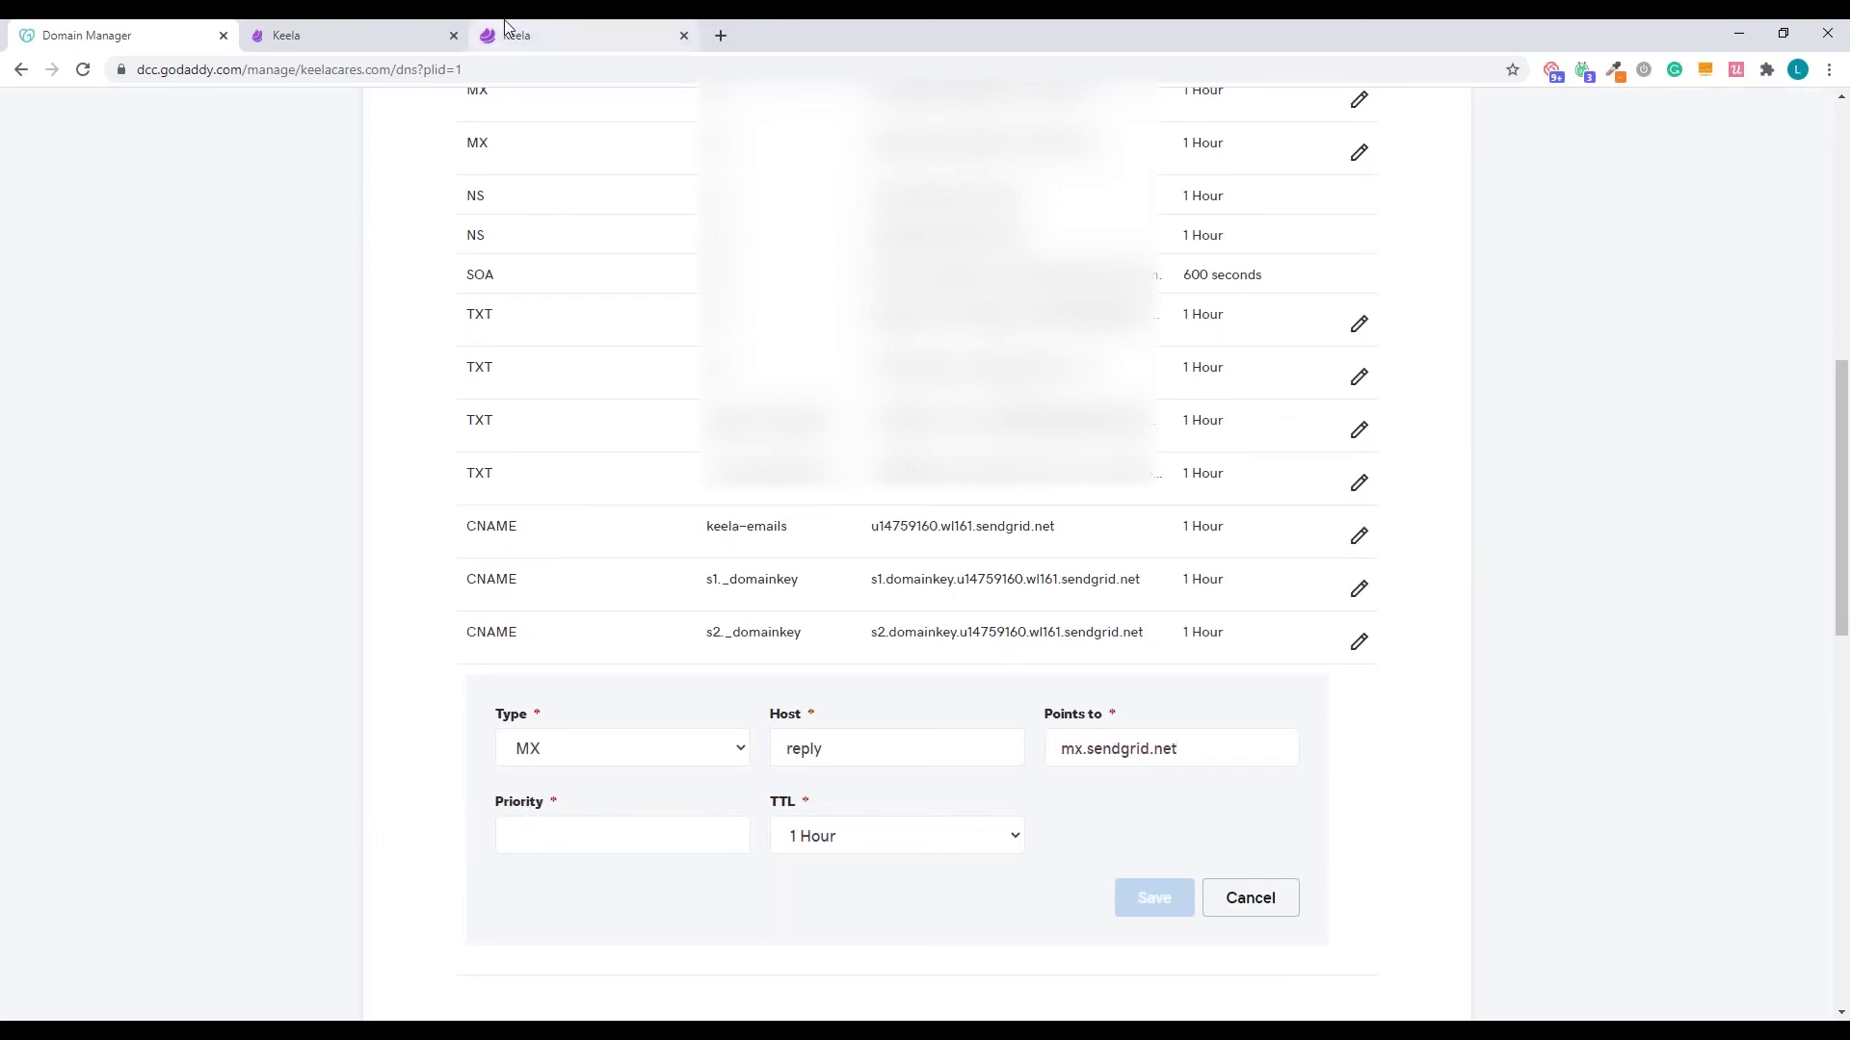
click(324, 29)
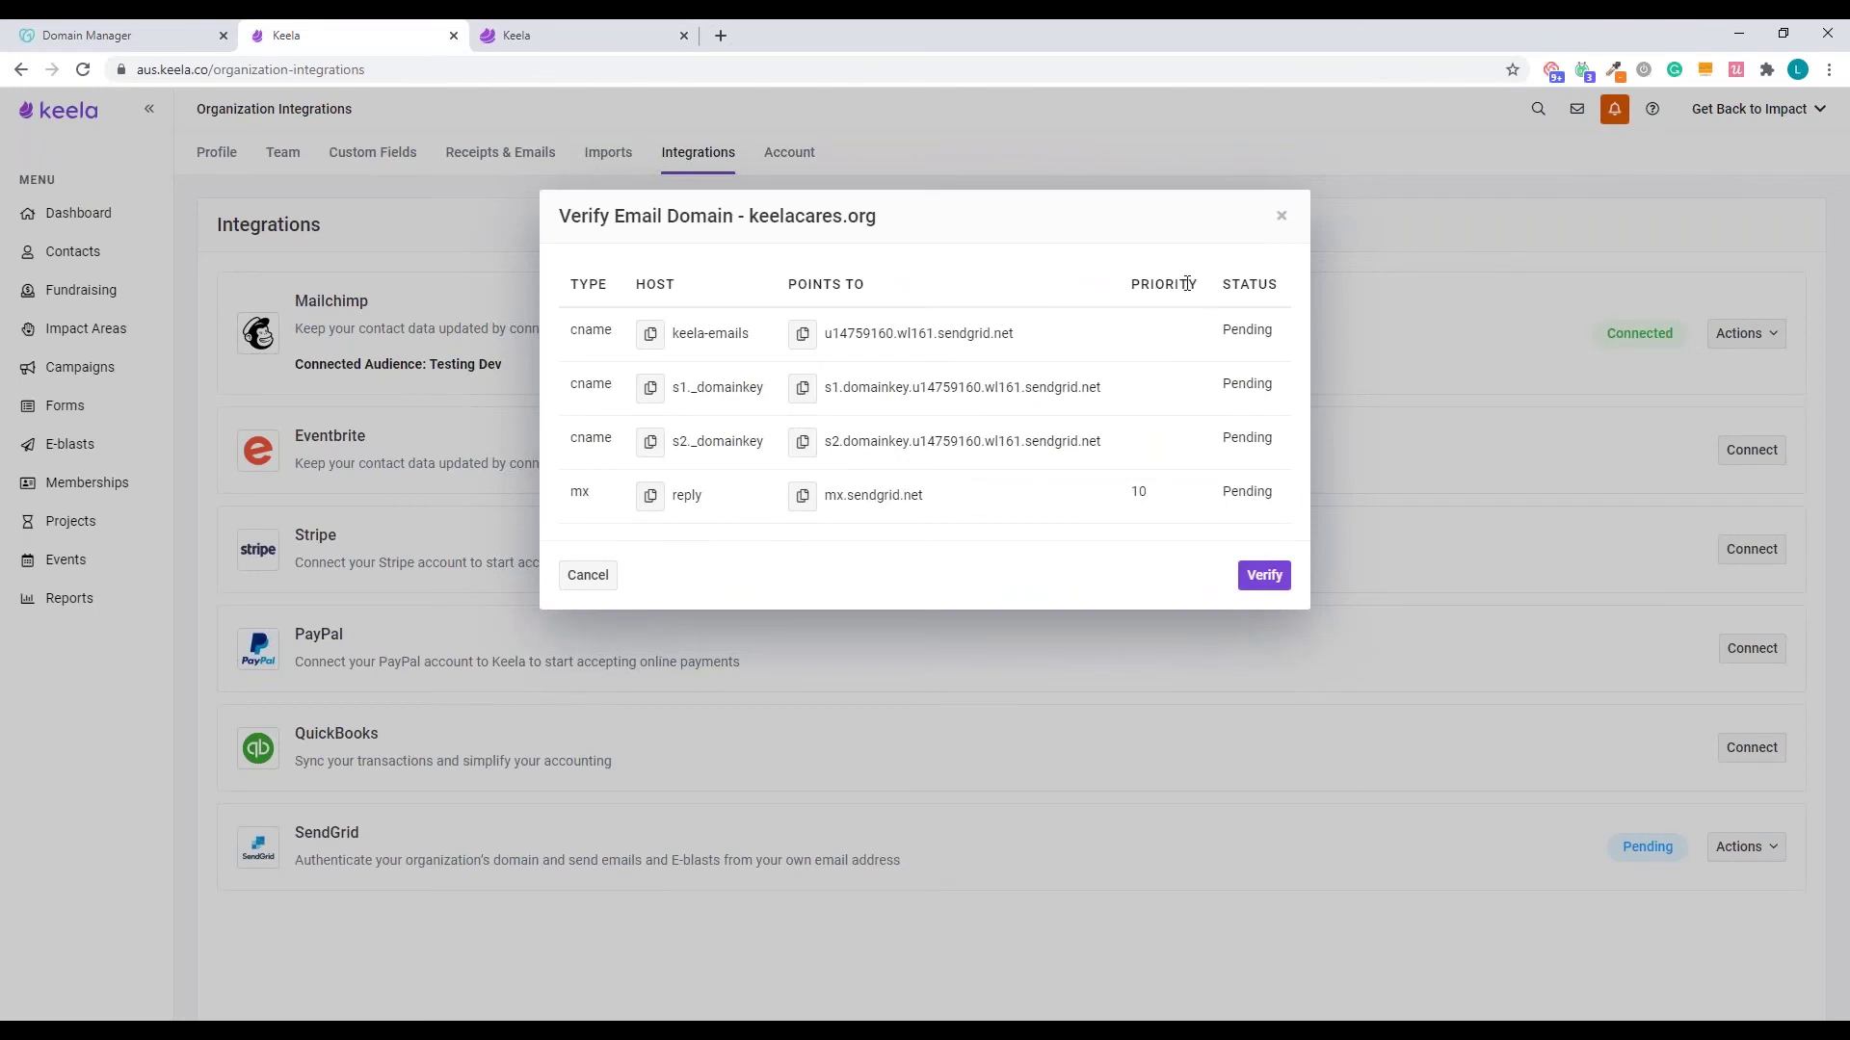
click(62, 40)
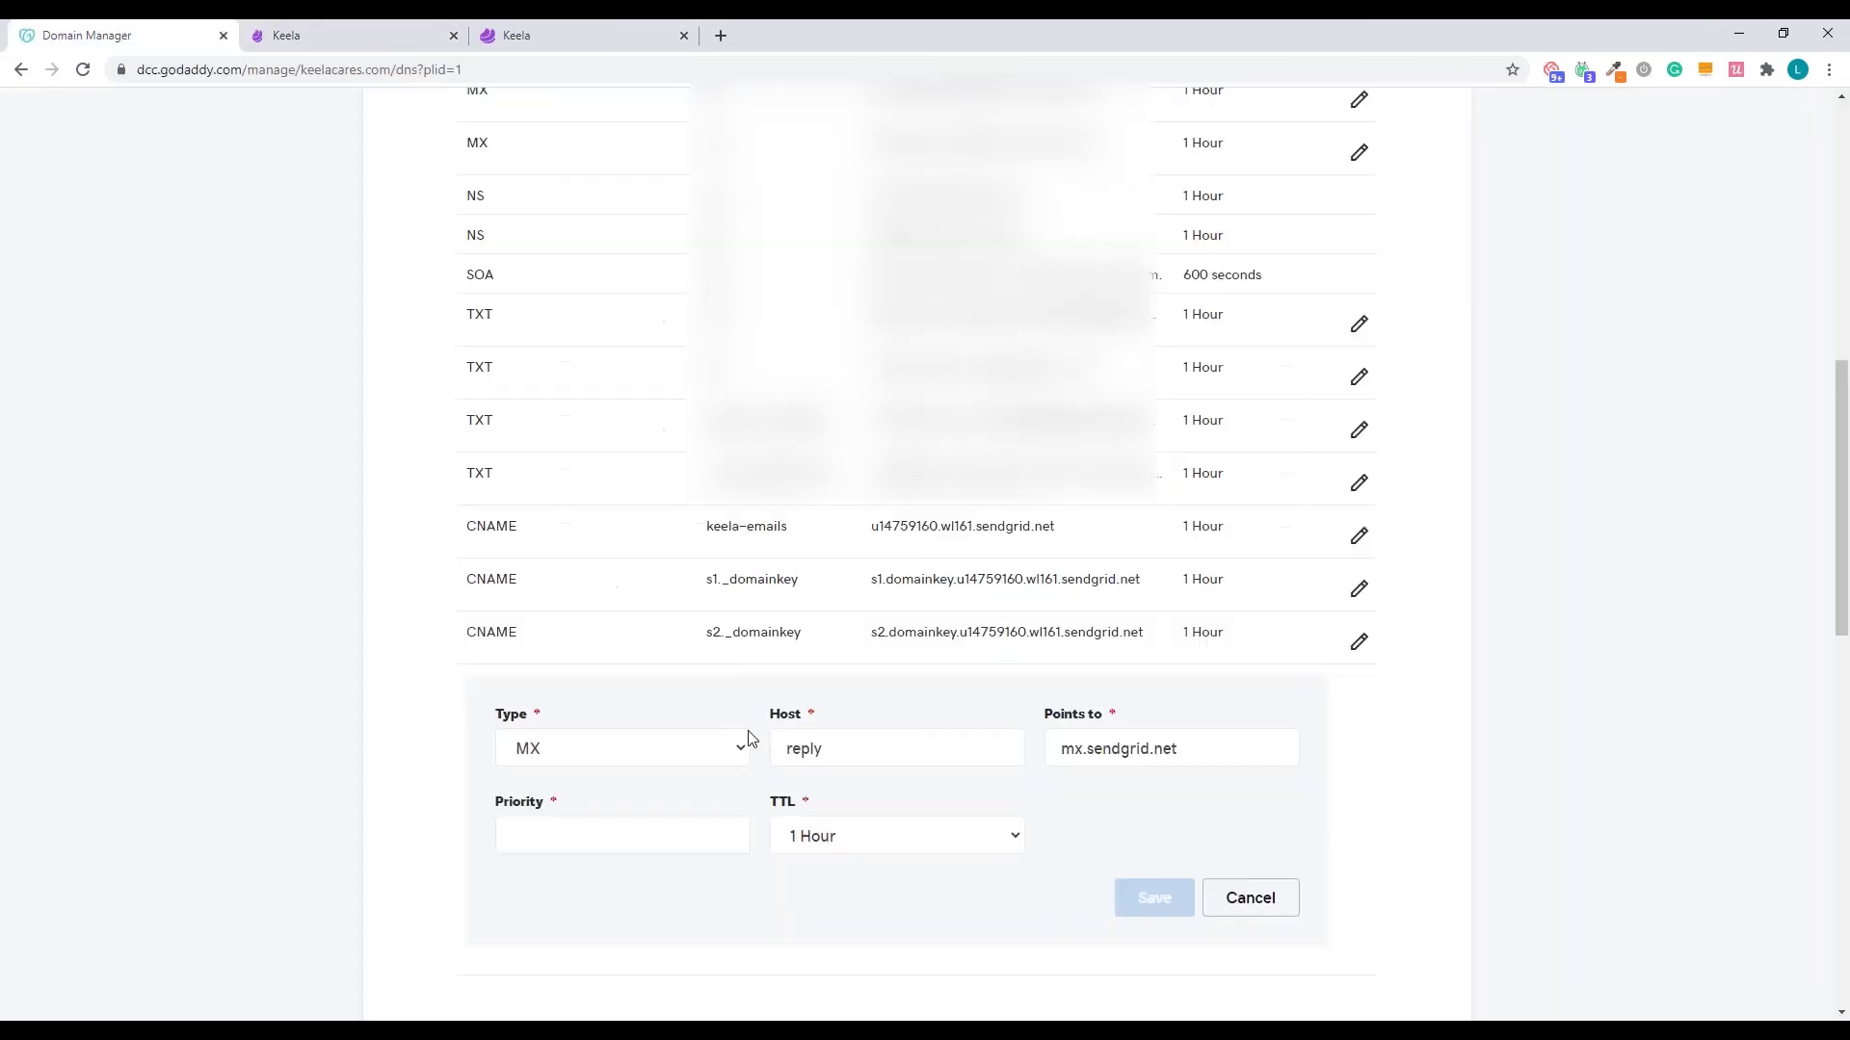
click(599, 846)
text(10)
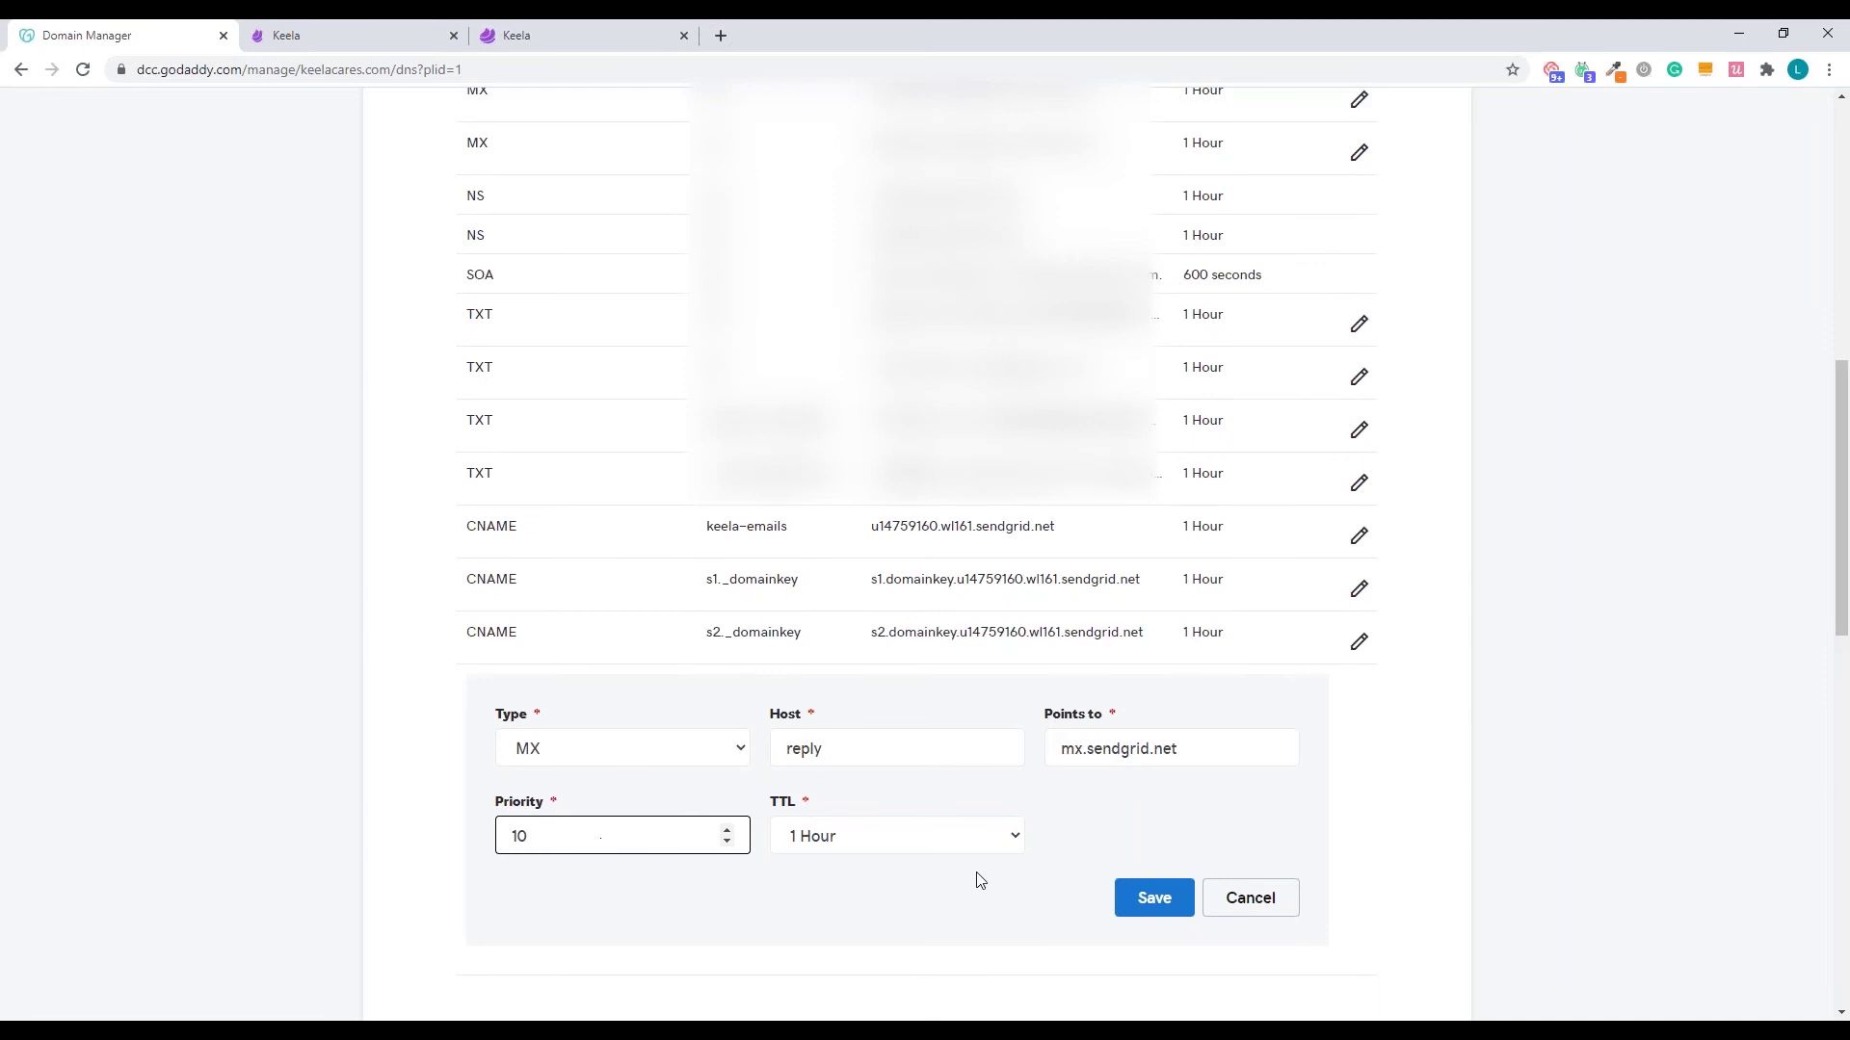
click(1156, 897)
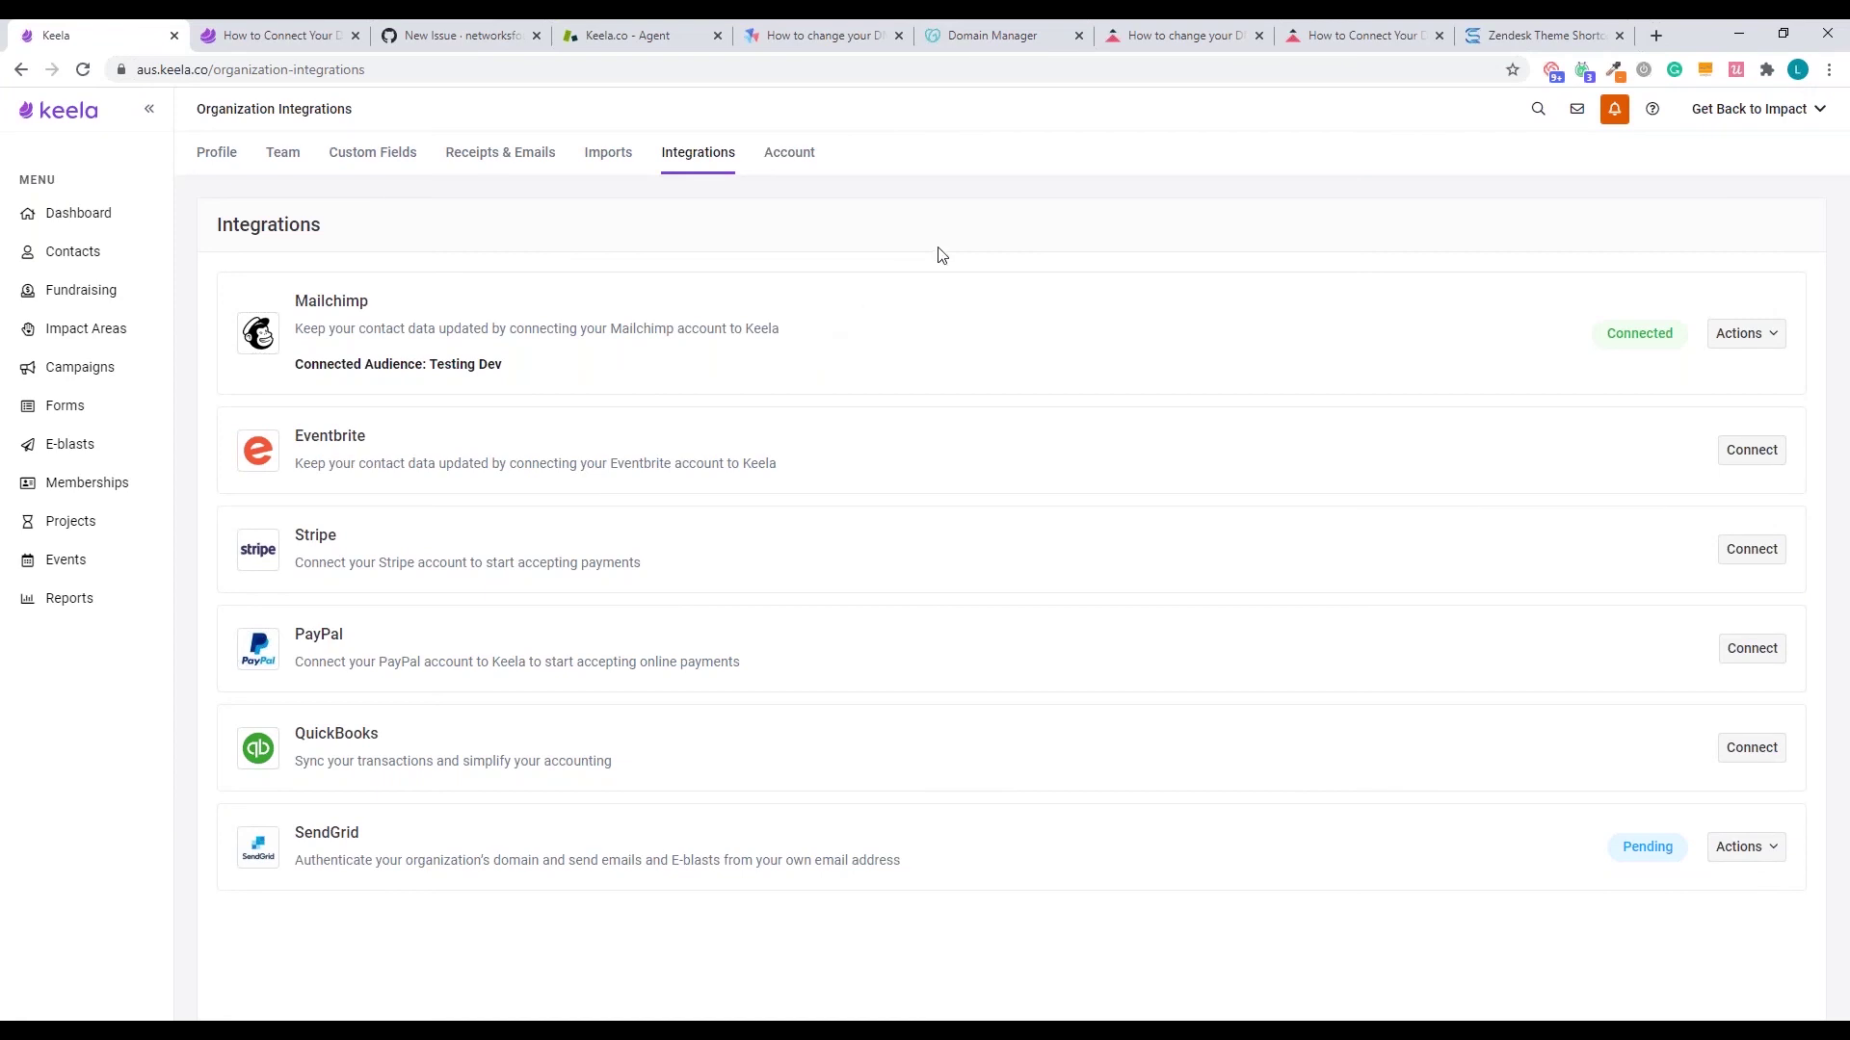
- Back on Keela's Integrations page, open the account menu and dismiss it again
click(1742, 111)
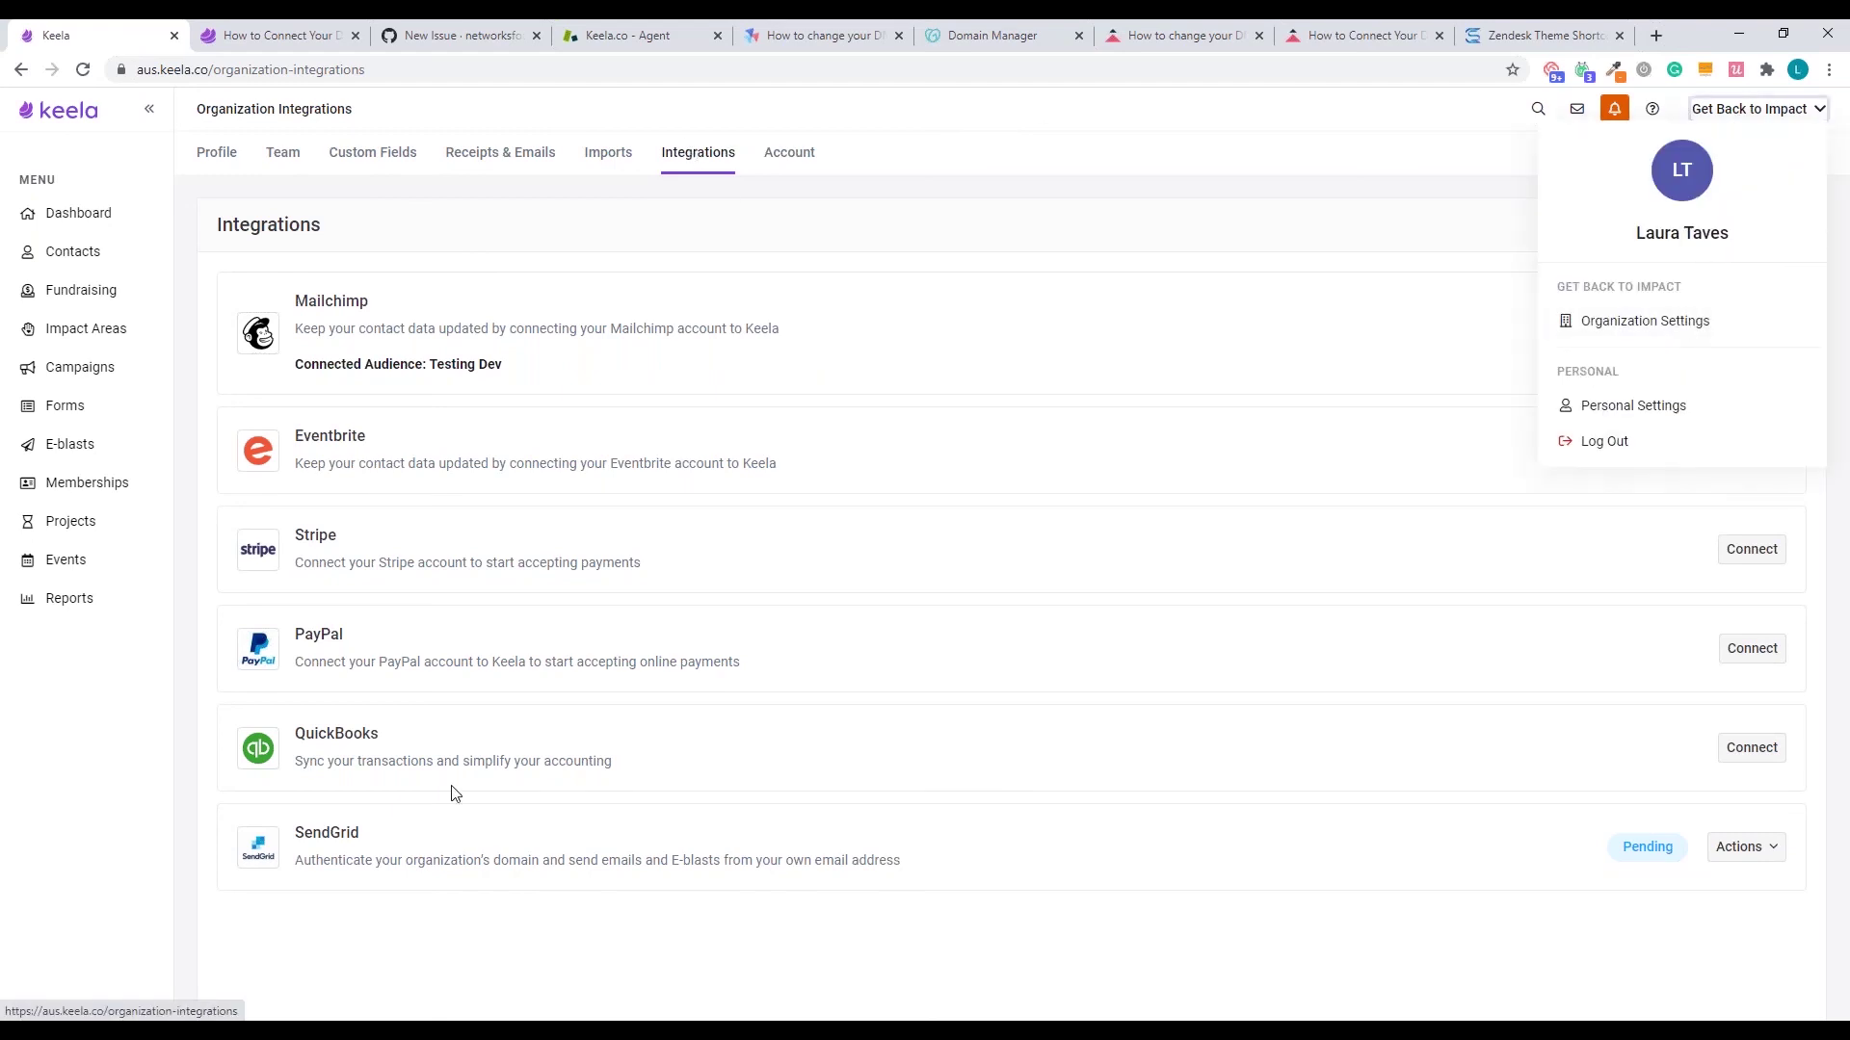
click(310, 826)
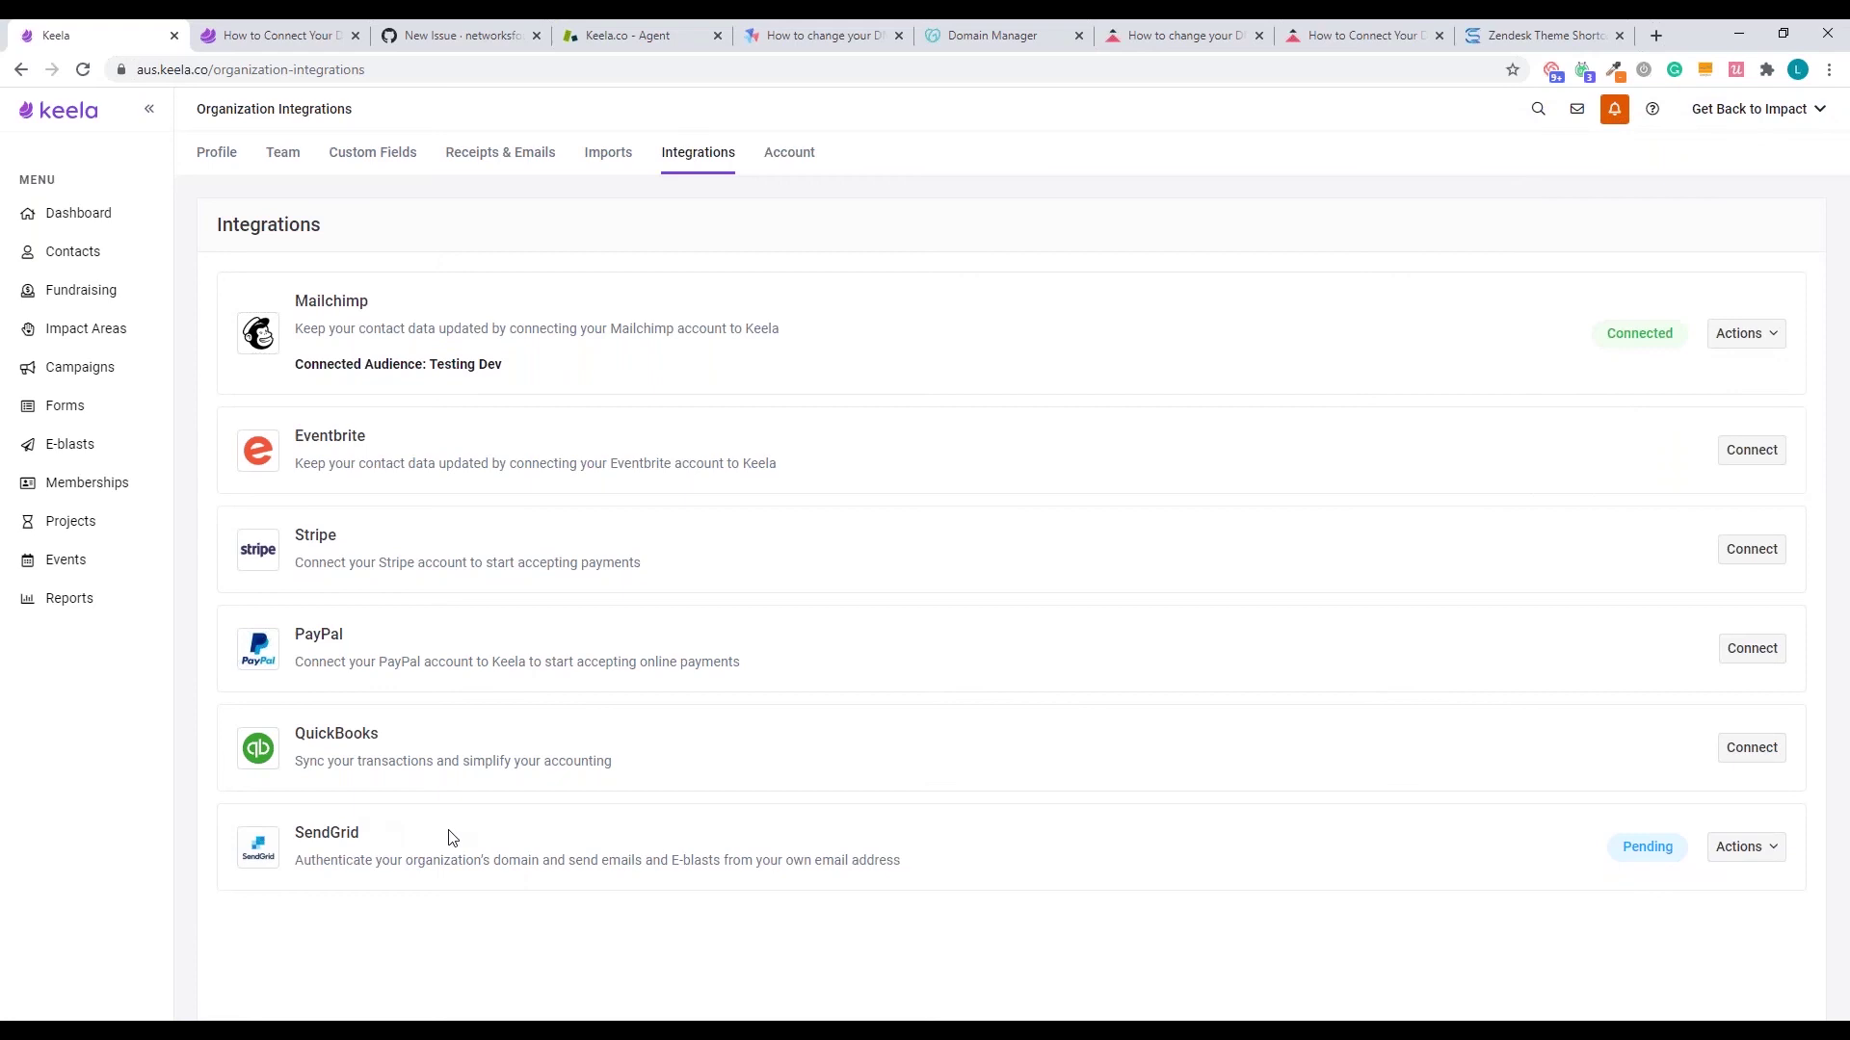
- Run Verify Domain on SendGrid twice until all keelacares.org DNS records pass
click(1772, 852)
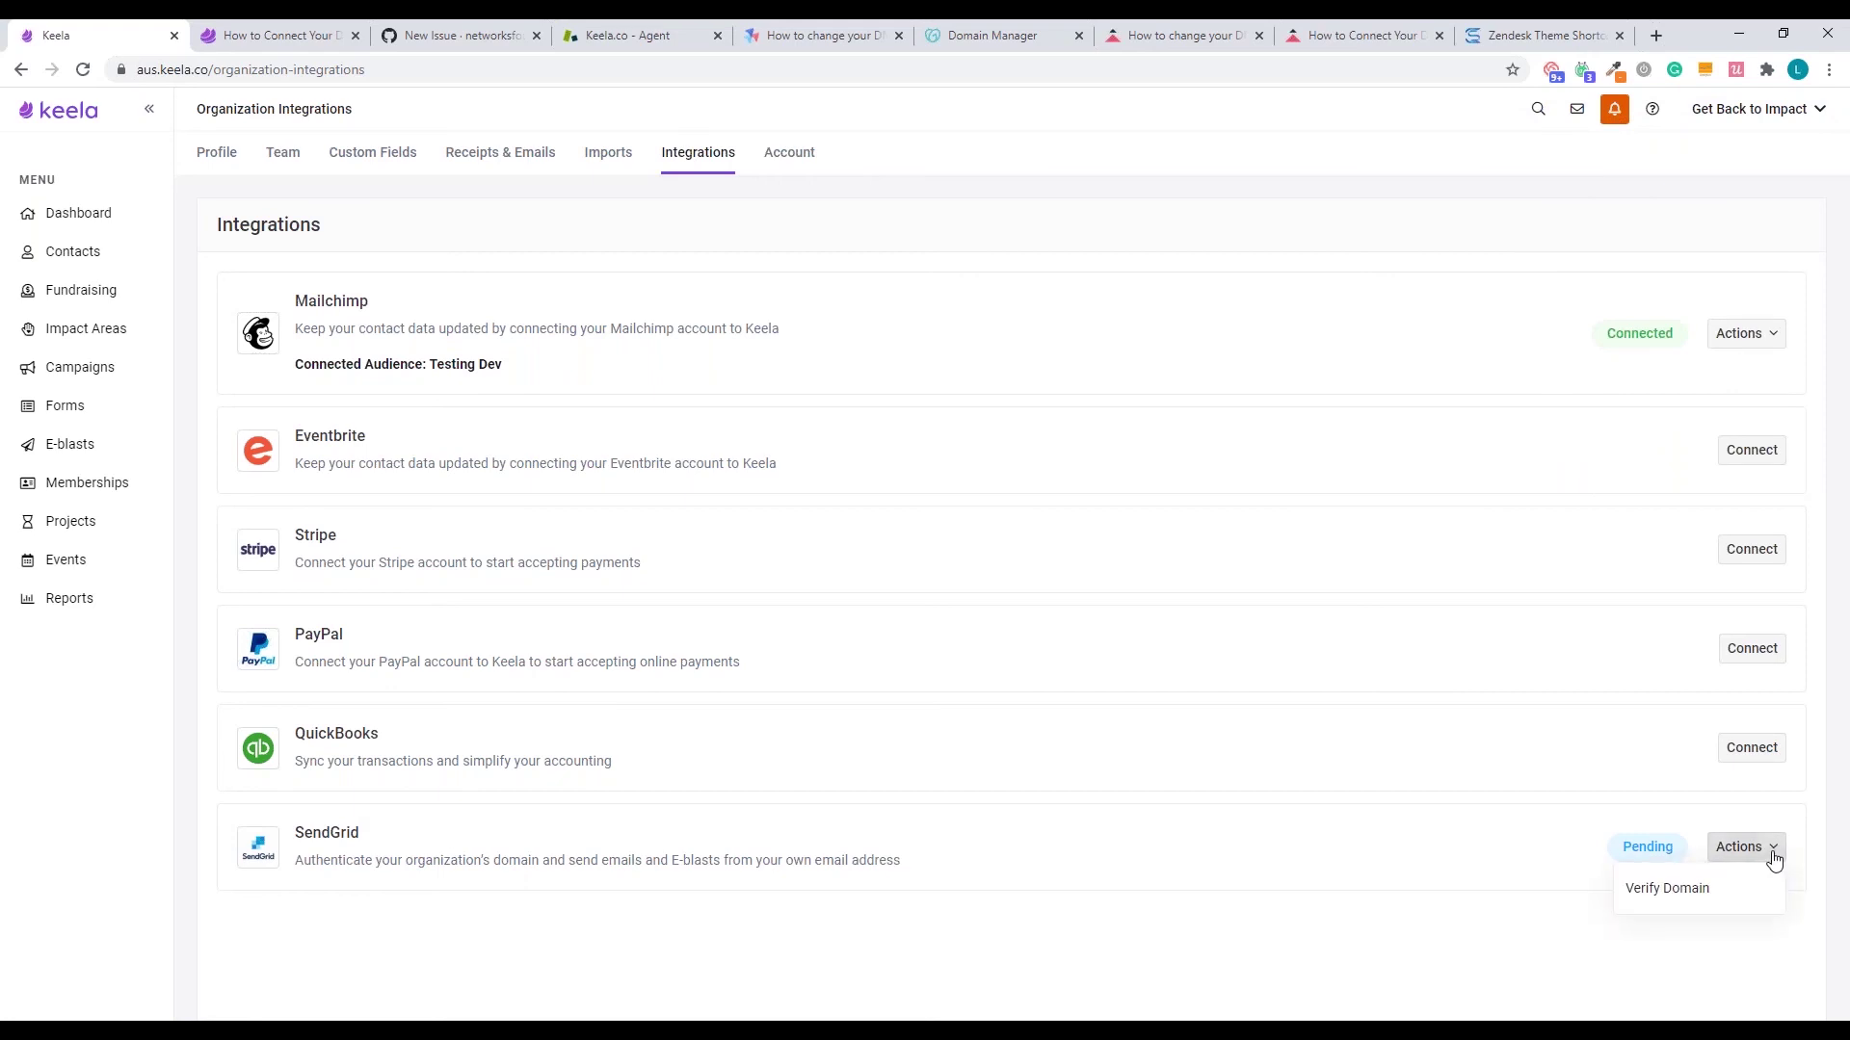
click(1694, 898)
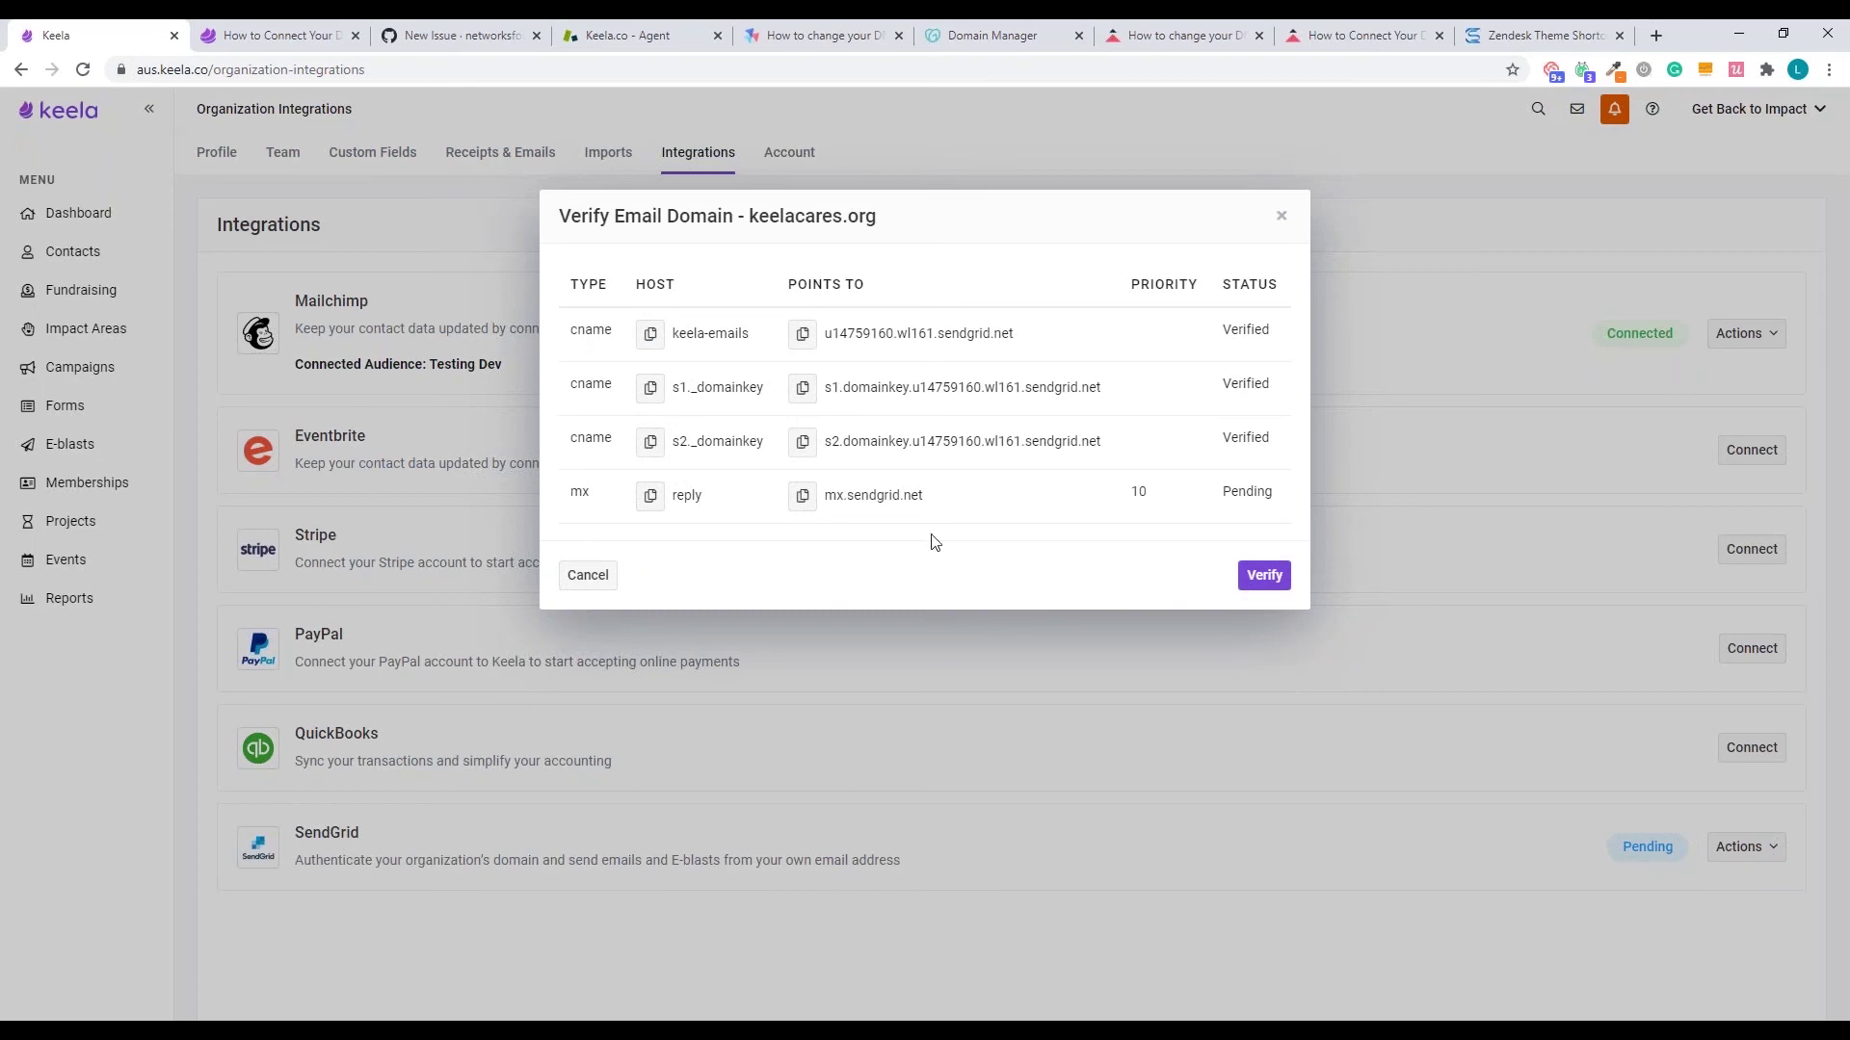
click(1263, 576)
click(1263, 576)
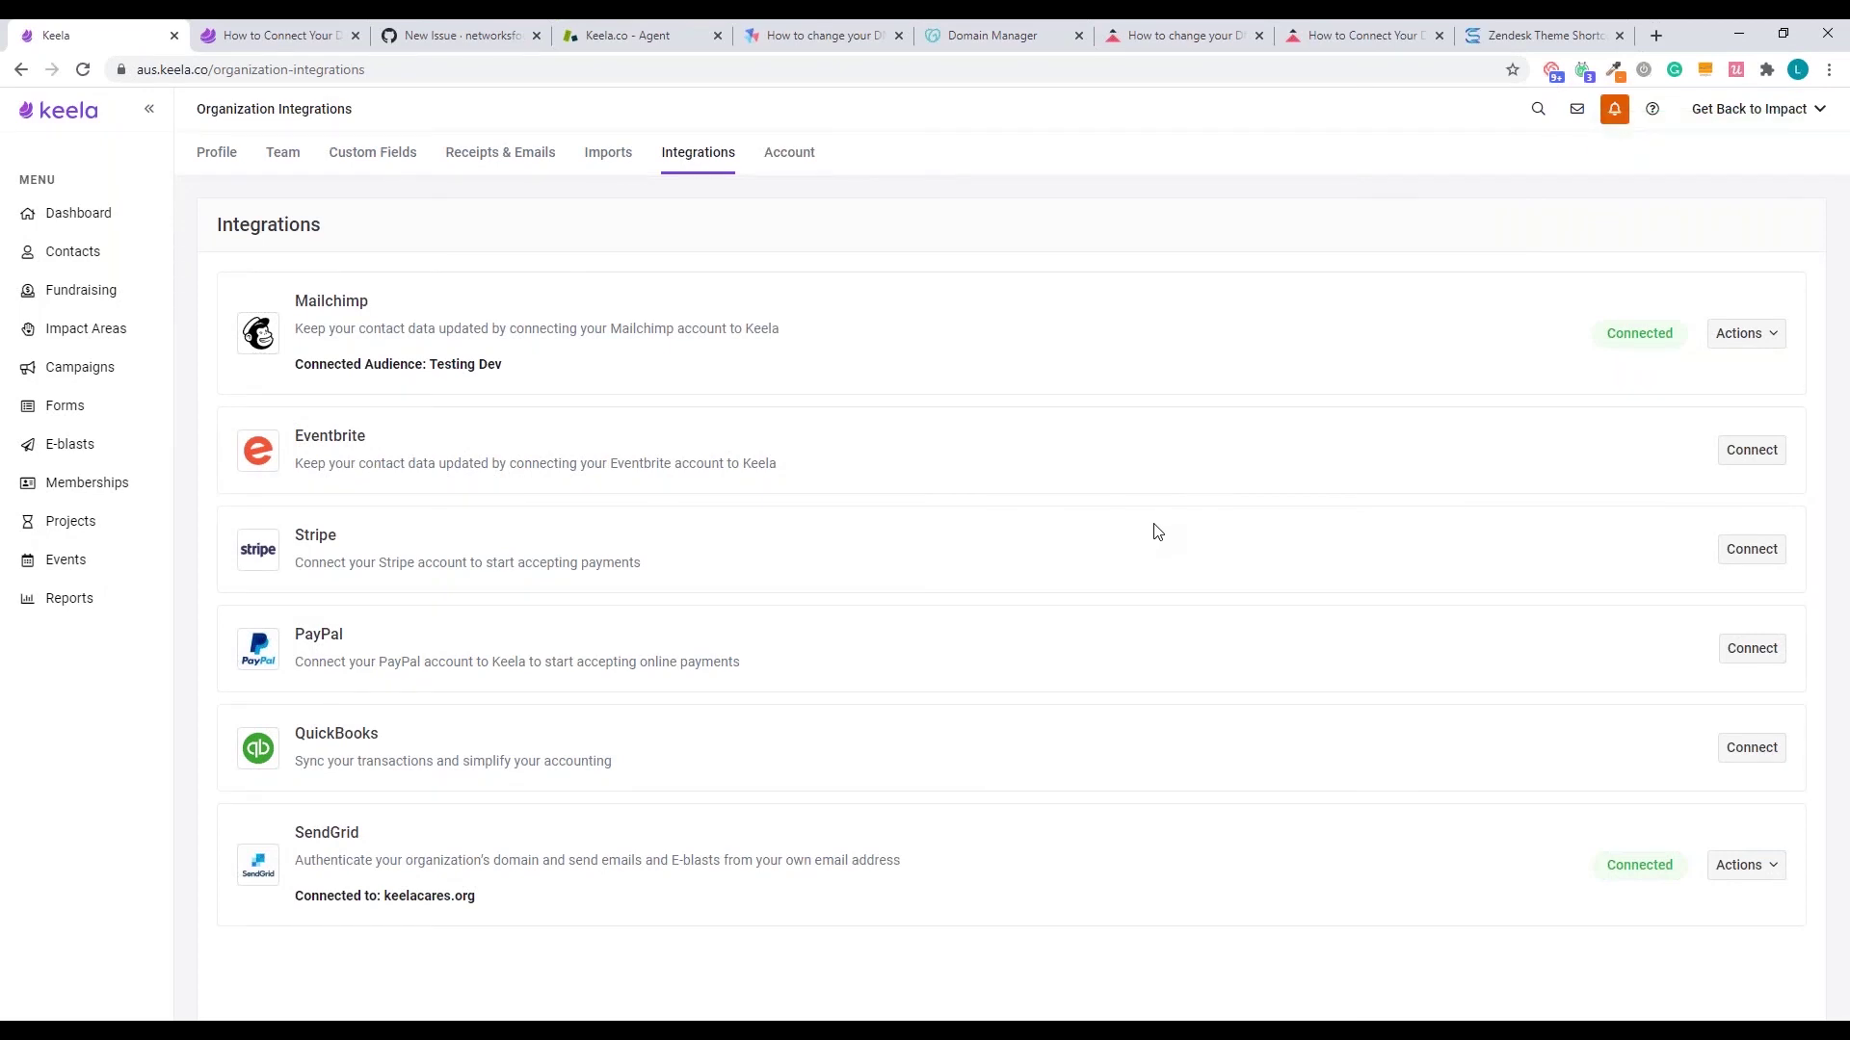
click(1740, 110)
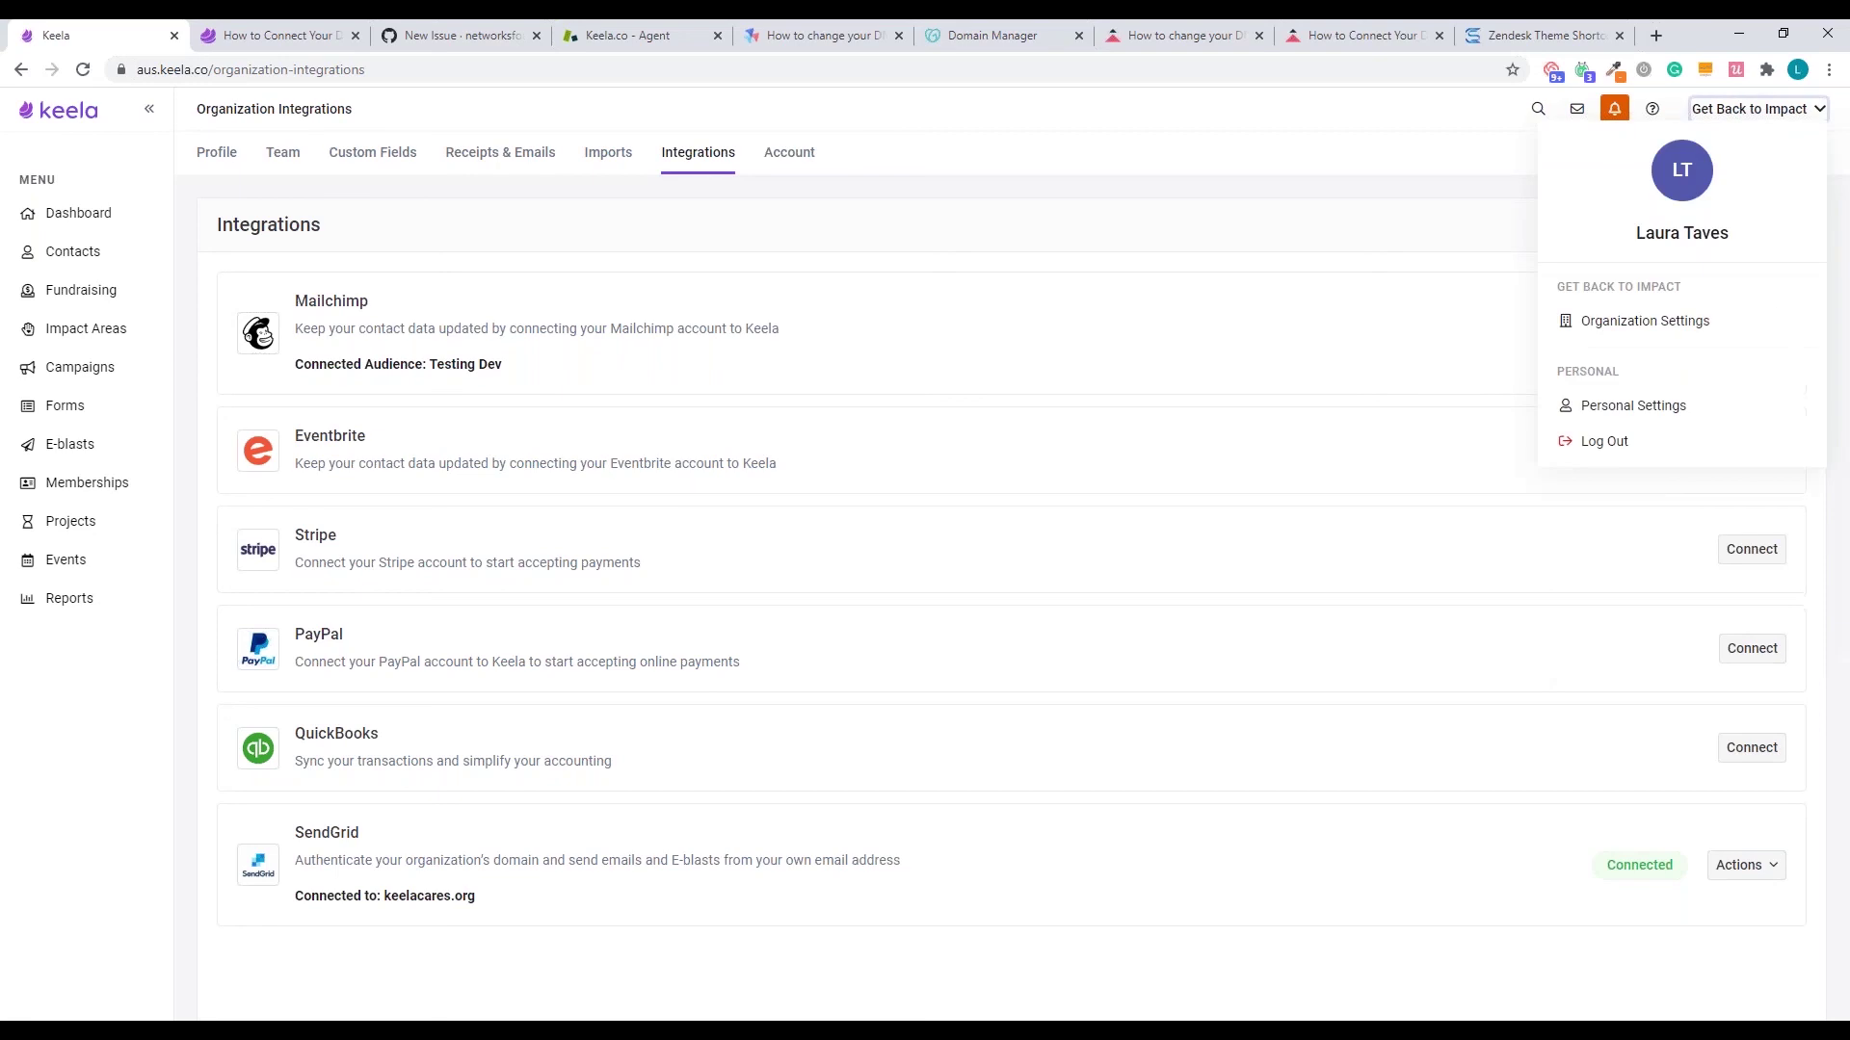
click(1625, 321)
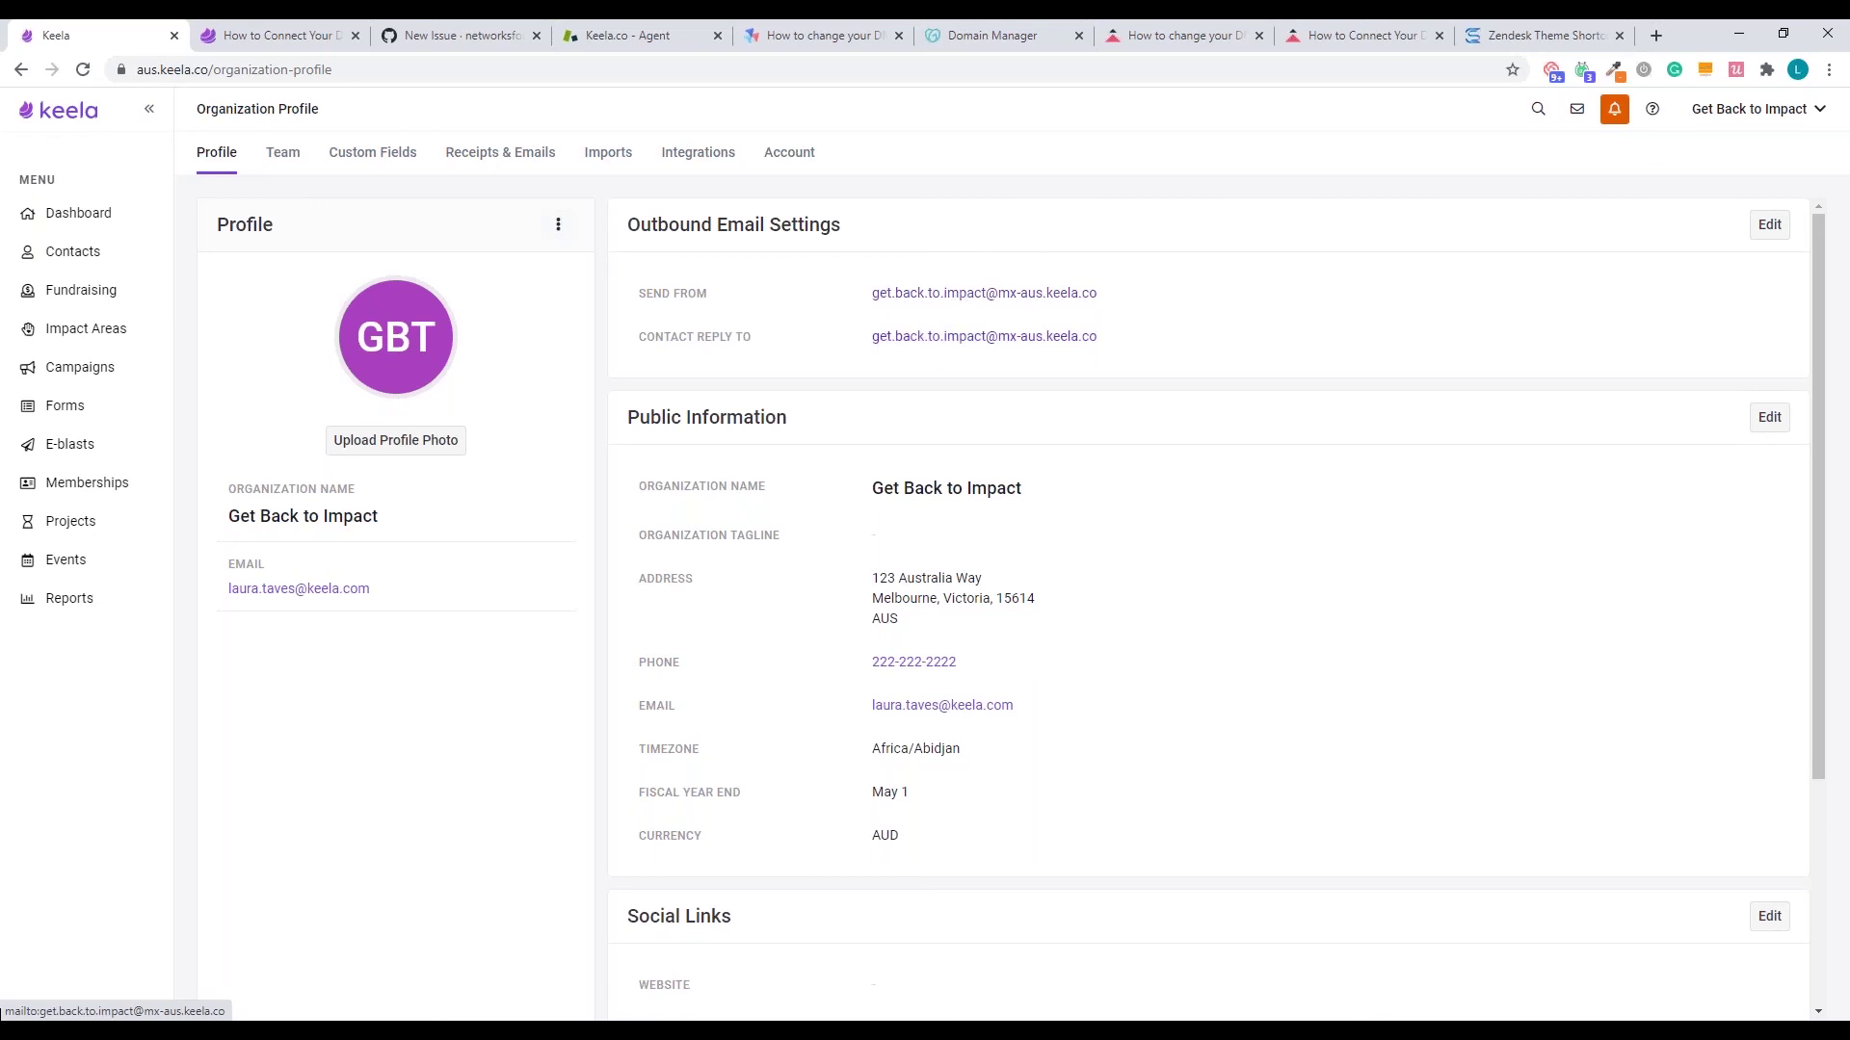
click(1770, 225)
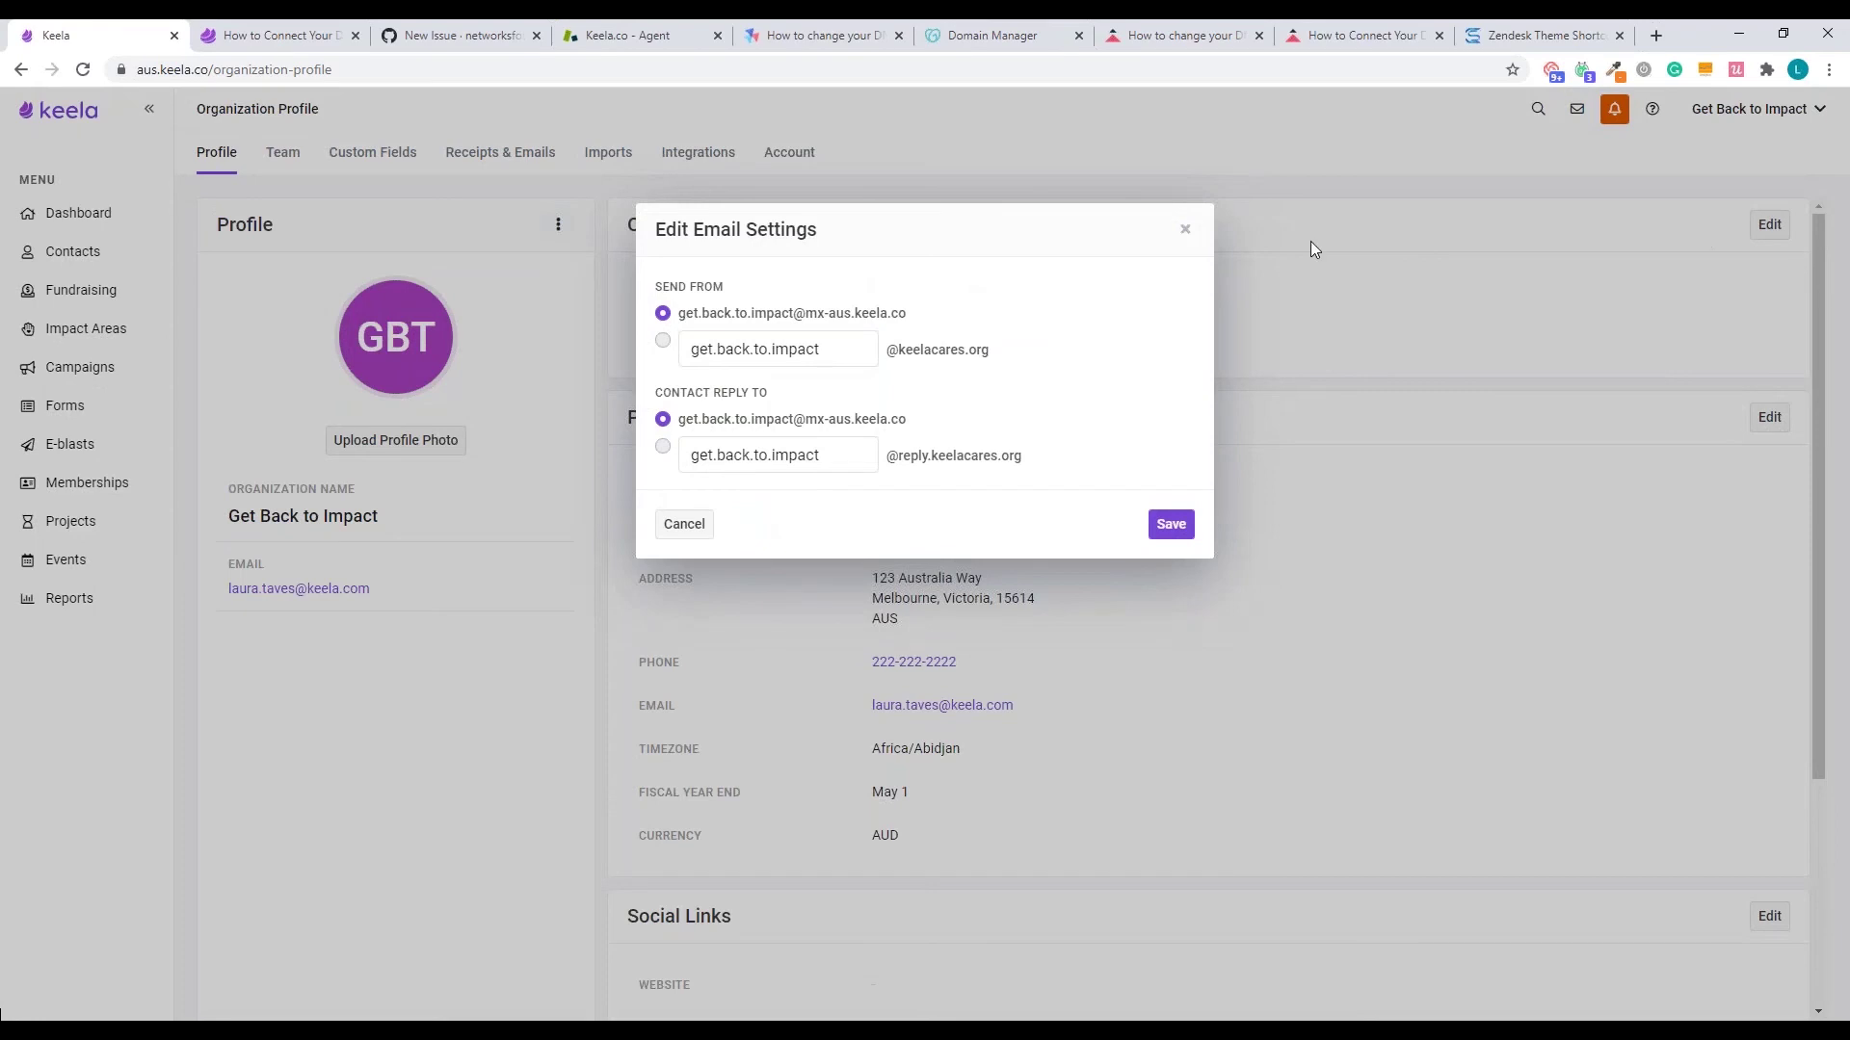
click(663, 340)
click(664, 449)
click(1168, 528)
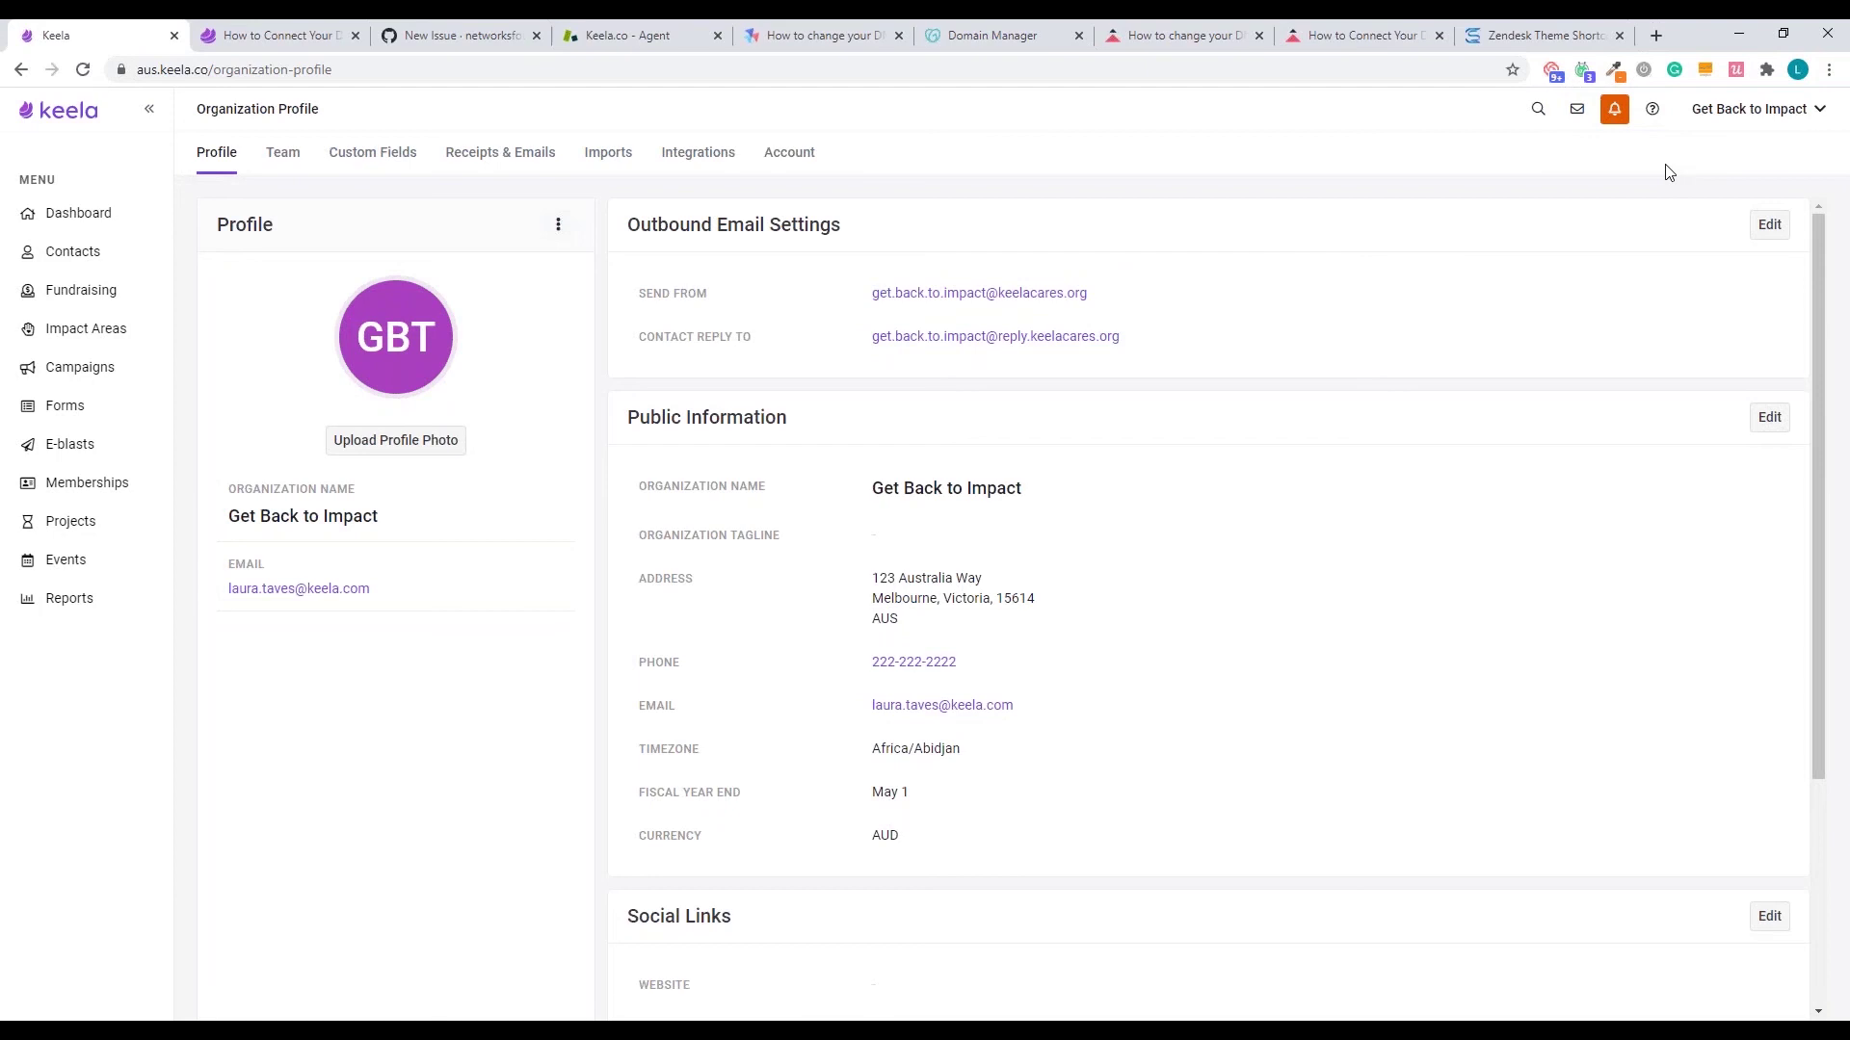
click(1752, 116)
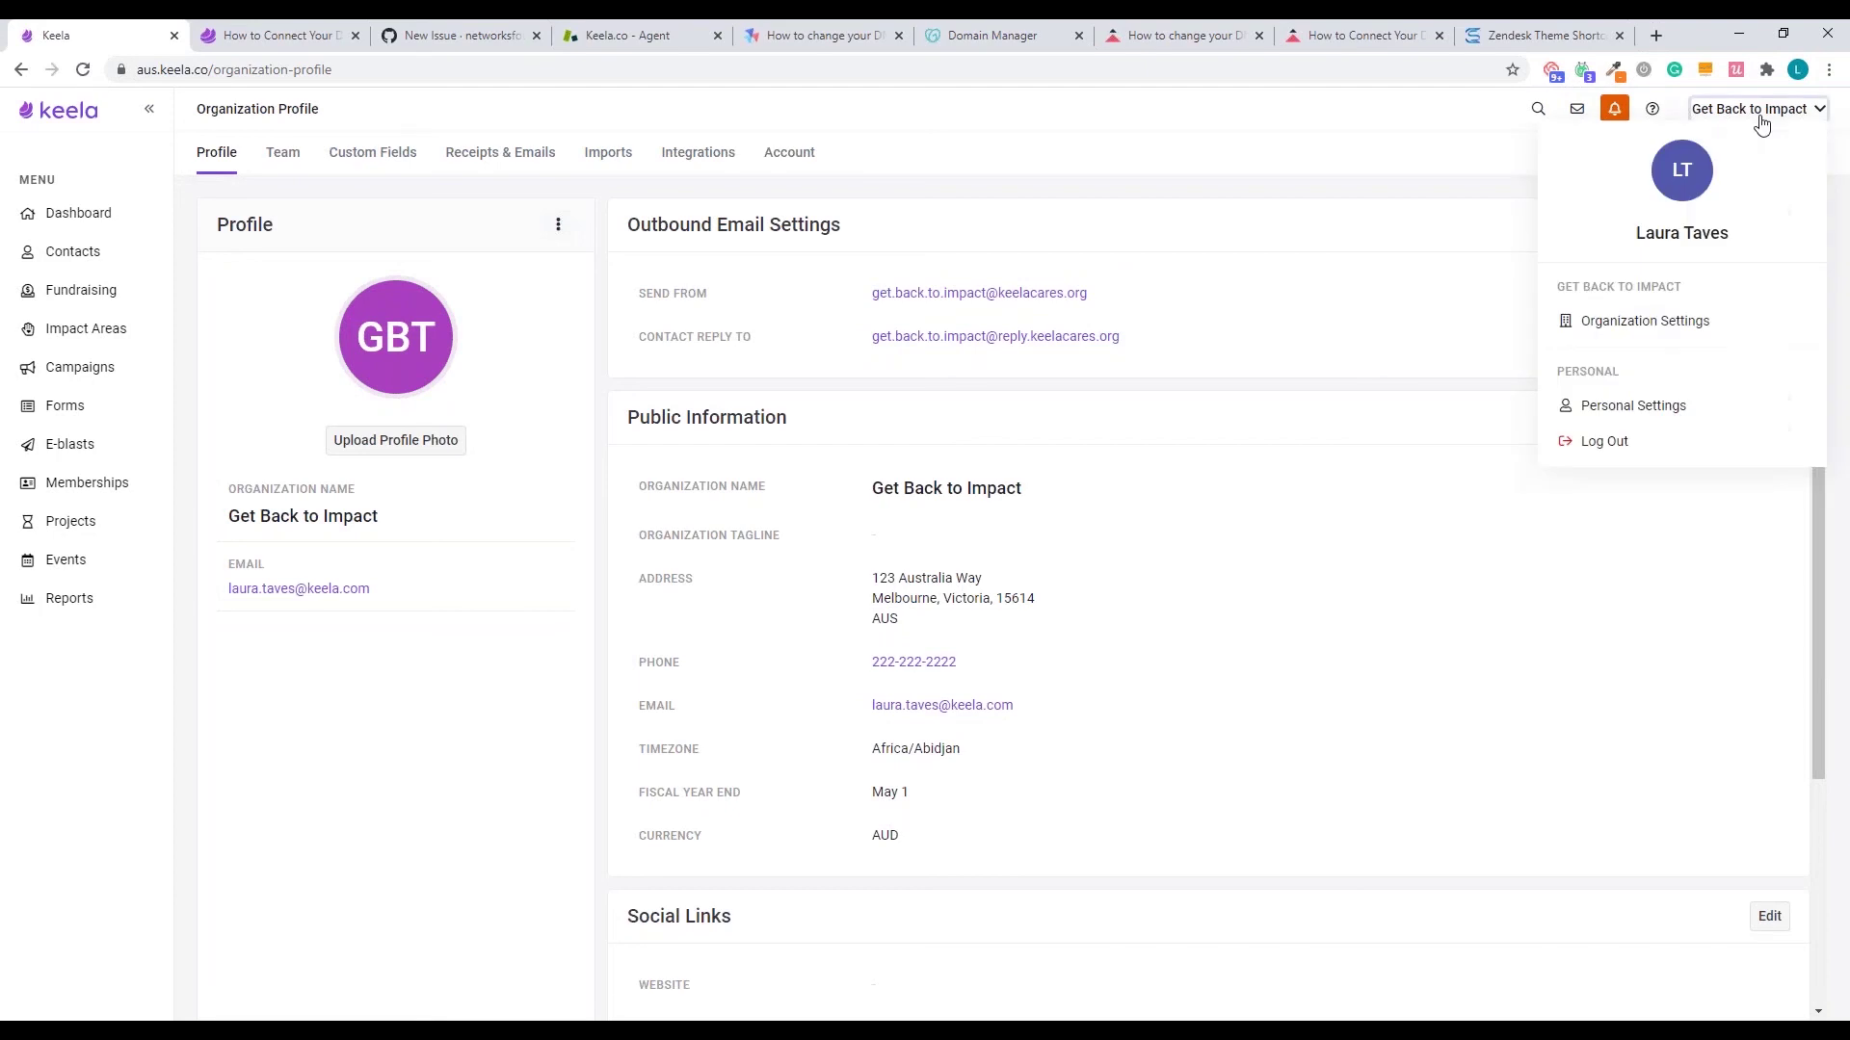
click(1682, 407)
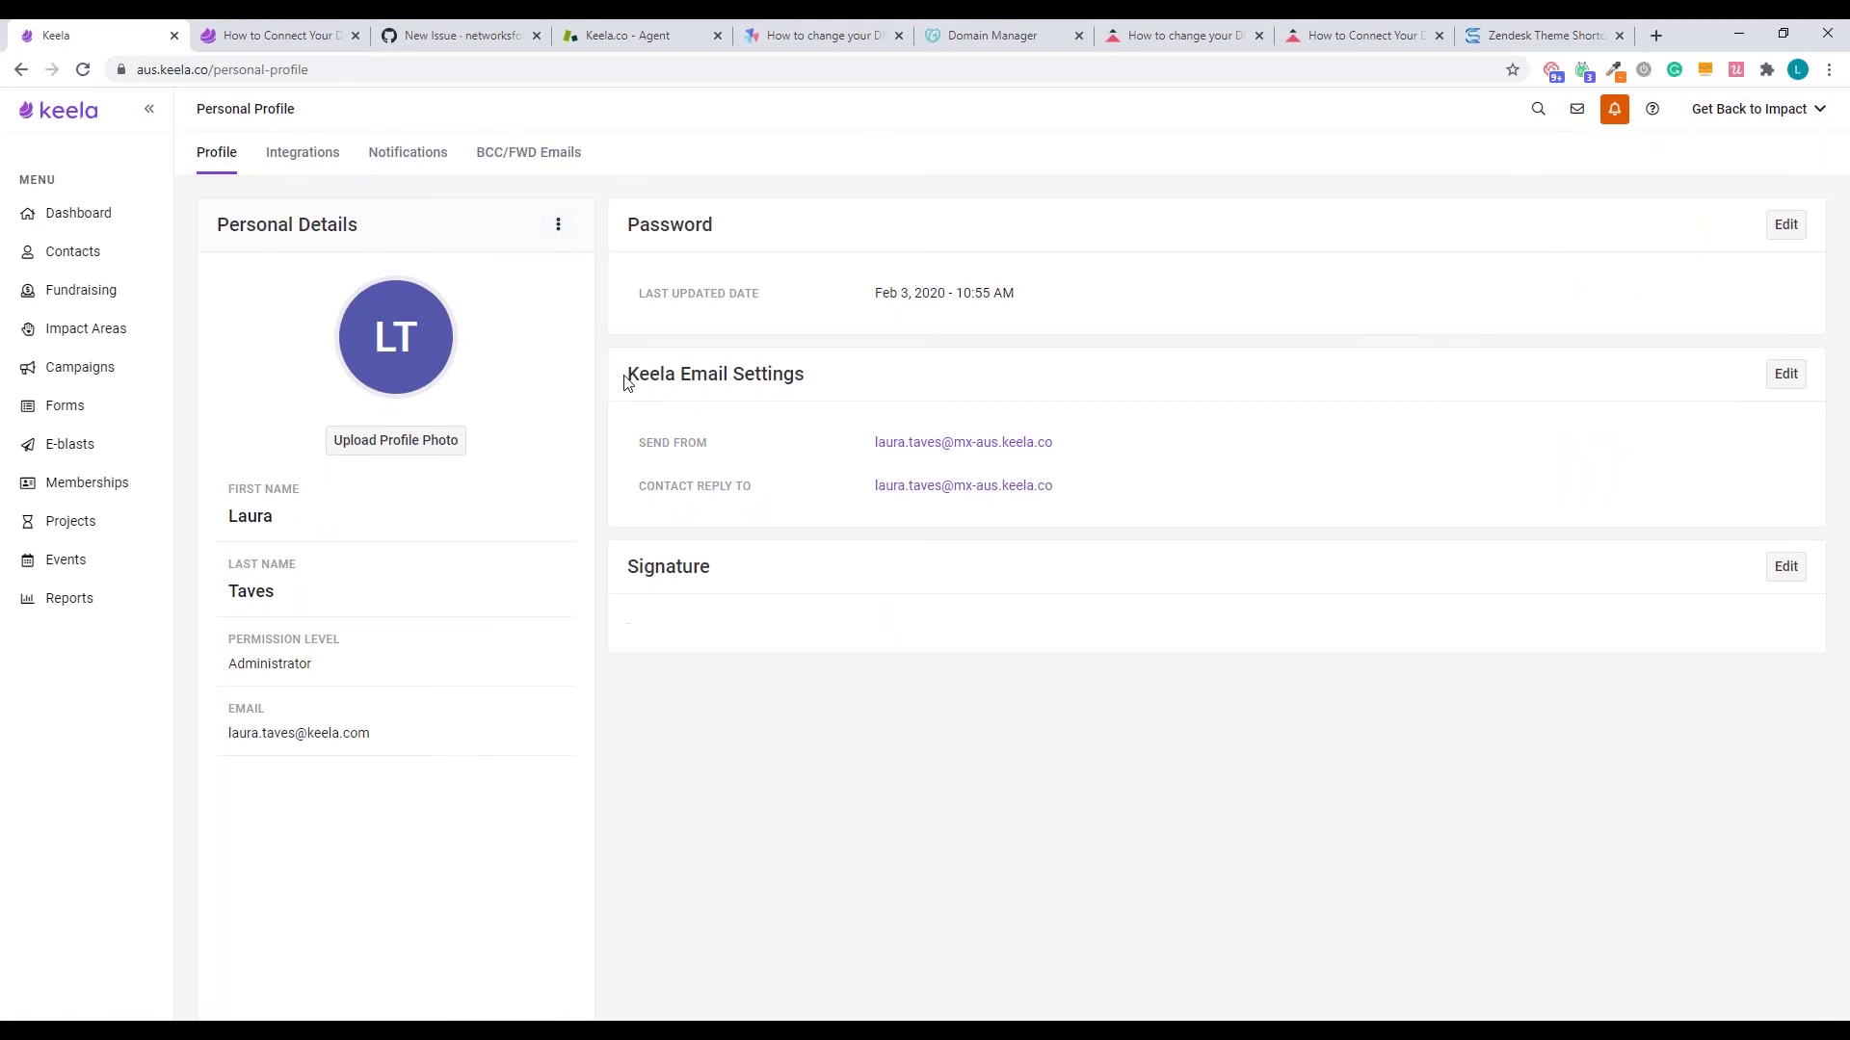
click(1786, 374)
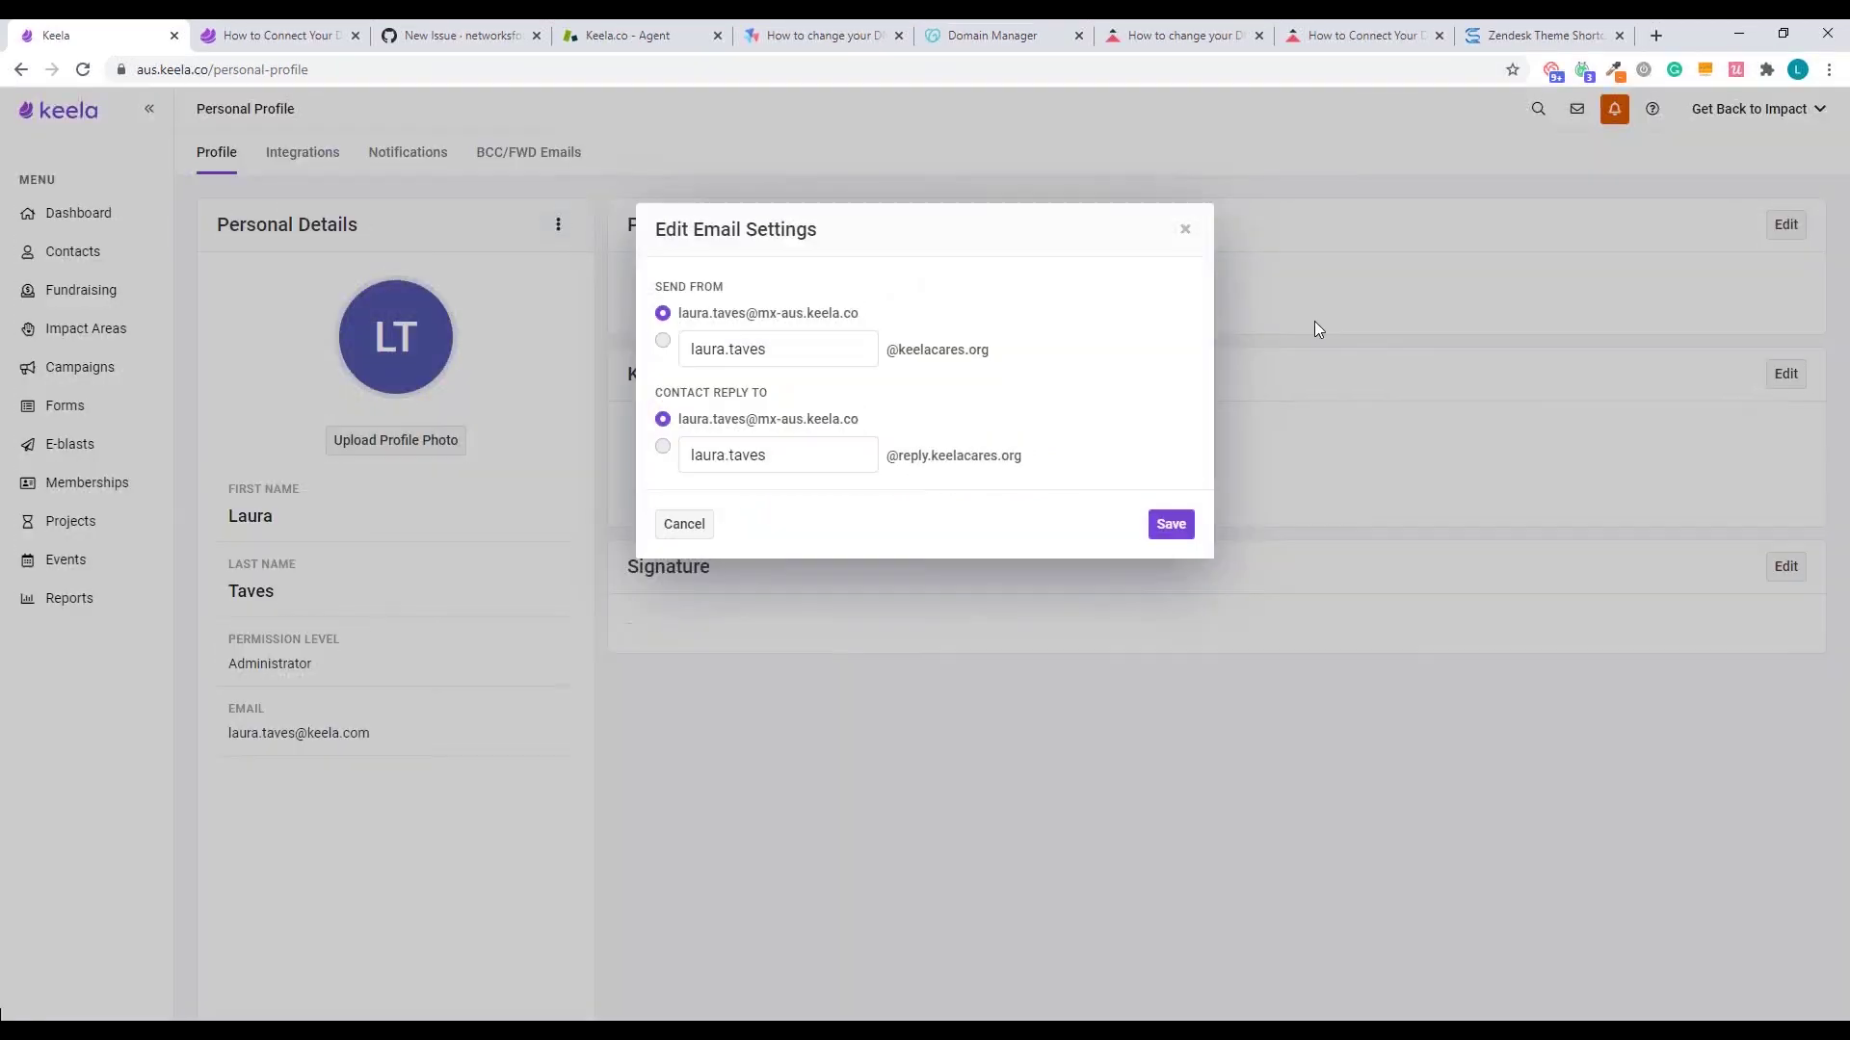
click(663, 340)
click(663, 446)
click(1172, 525)
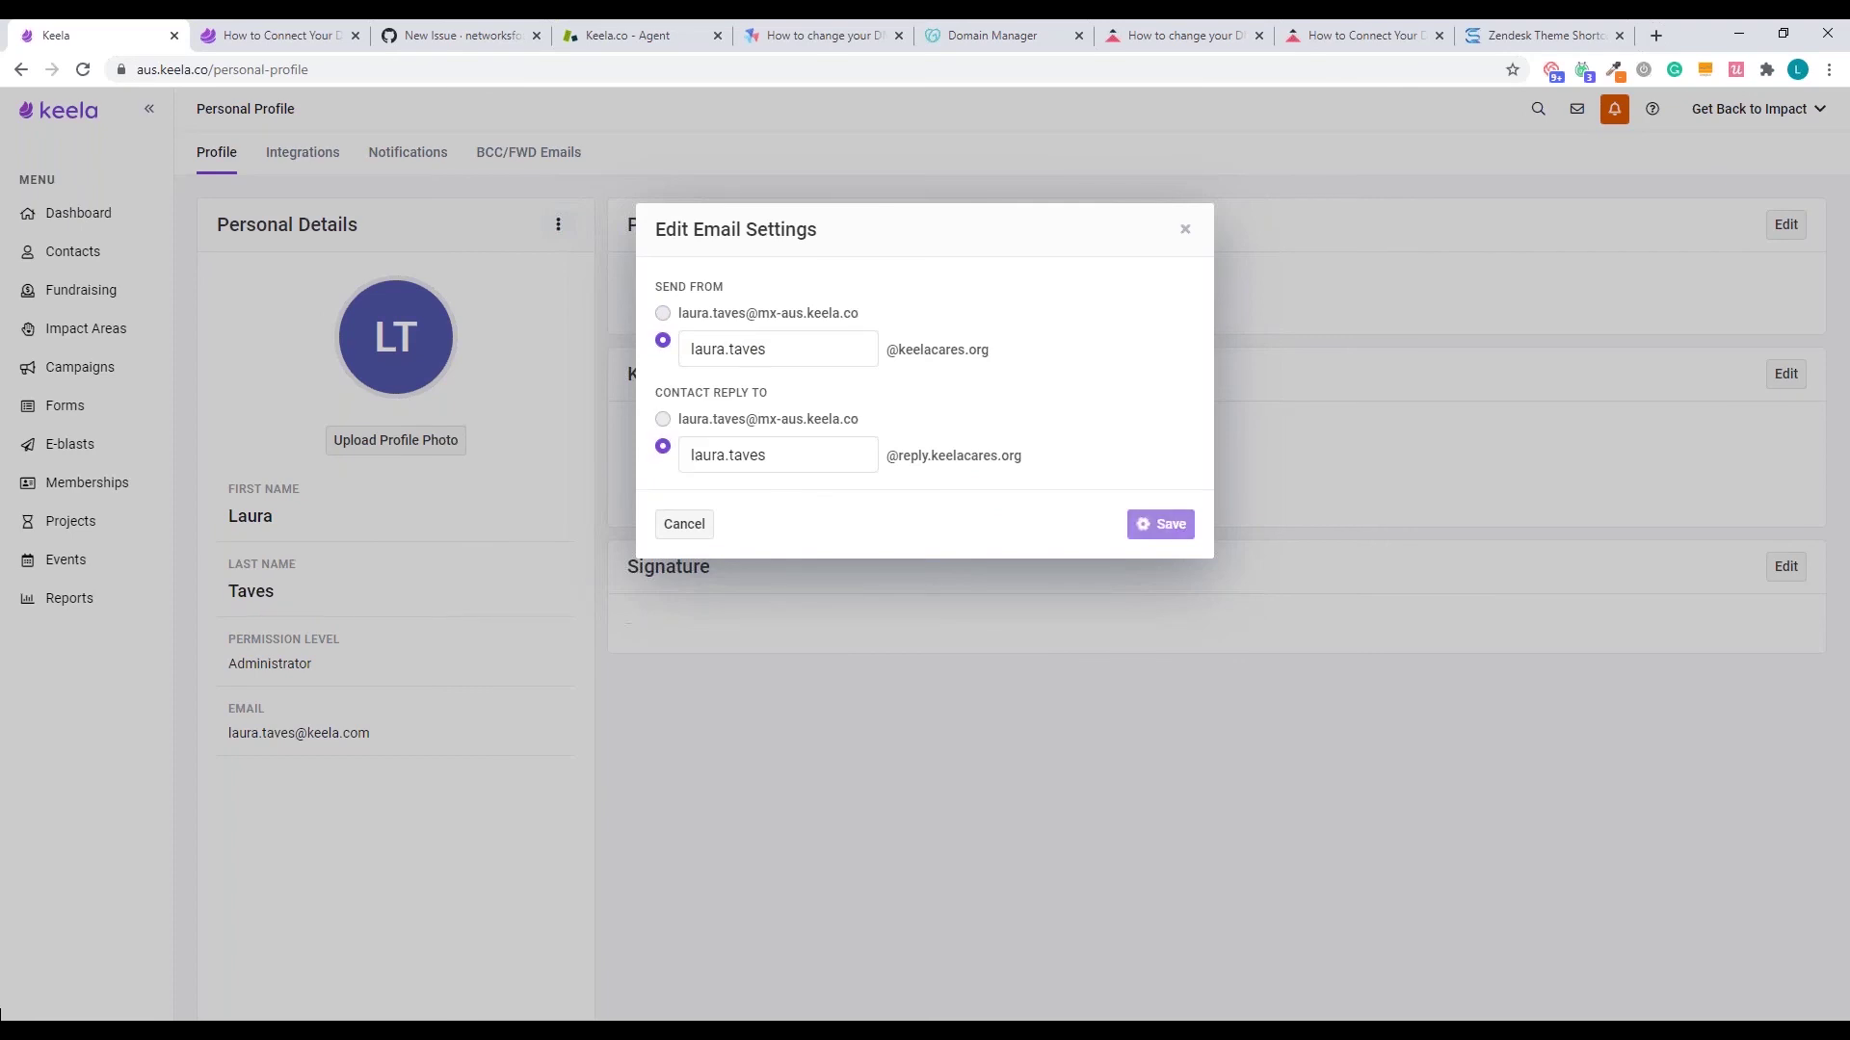